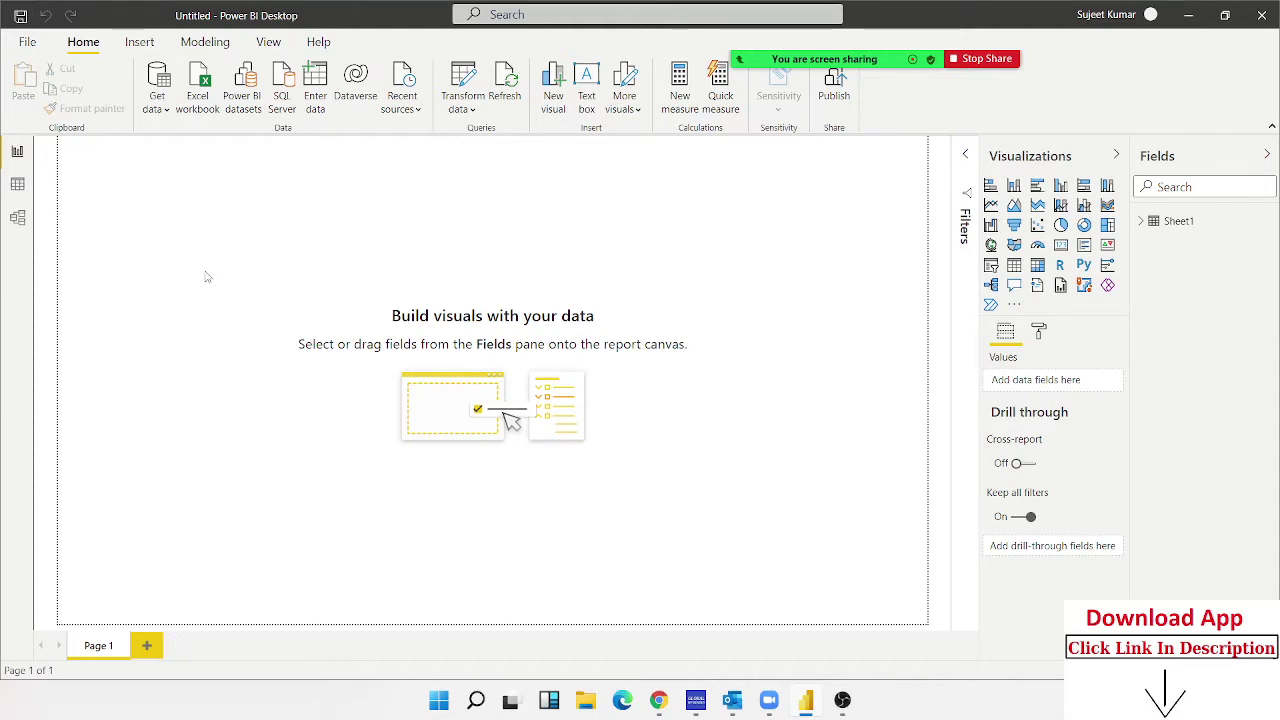
- Expand Sheet1 to list Date and Product A–E, and bring up the page format settings
{"action": "left_click_drag", "start_coordinate": [250, 252], "coordinate": [880, 588]}
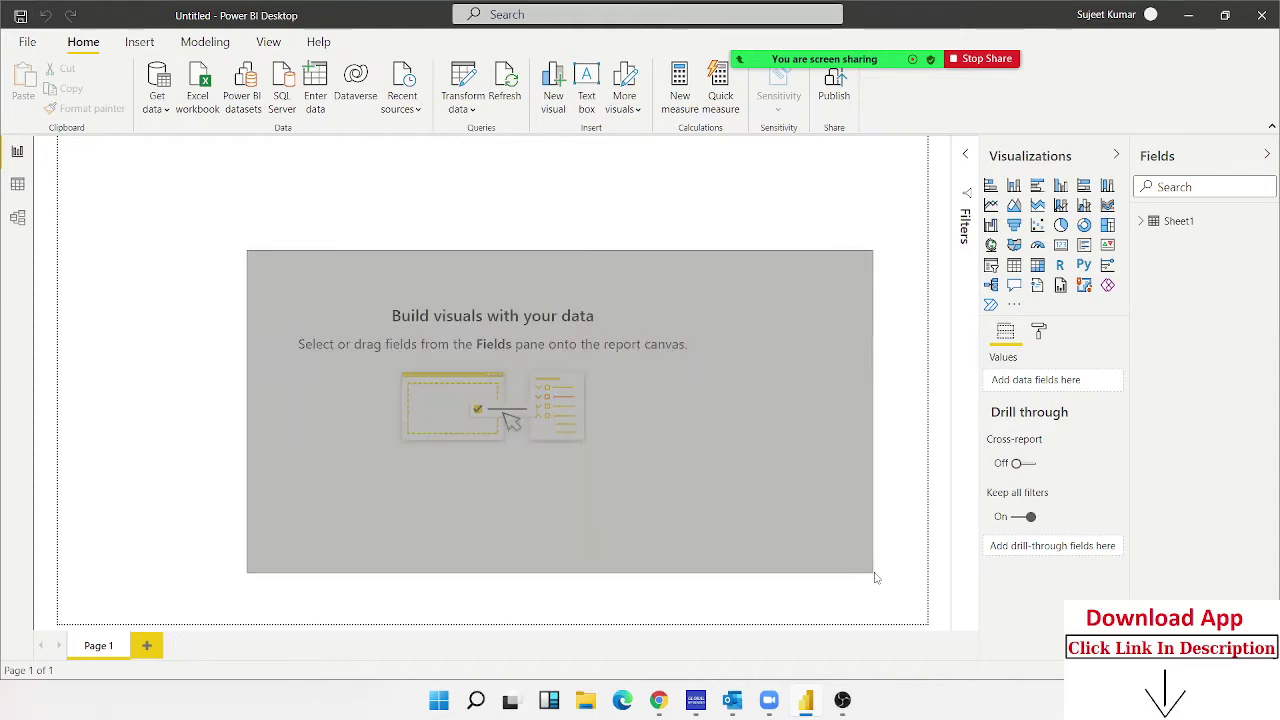
{"action": "mouse_move", "coordinate": [196, 243]}
{"action": "left_mouse_down"}
{"action": "mouse_move", "coordinate": [551, 600]}
{"action": "mouse_move", "coordinate": [678, 614]}
{"action": "left_mouse_up"}
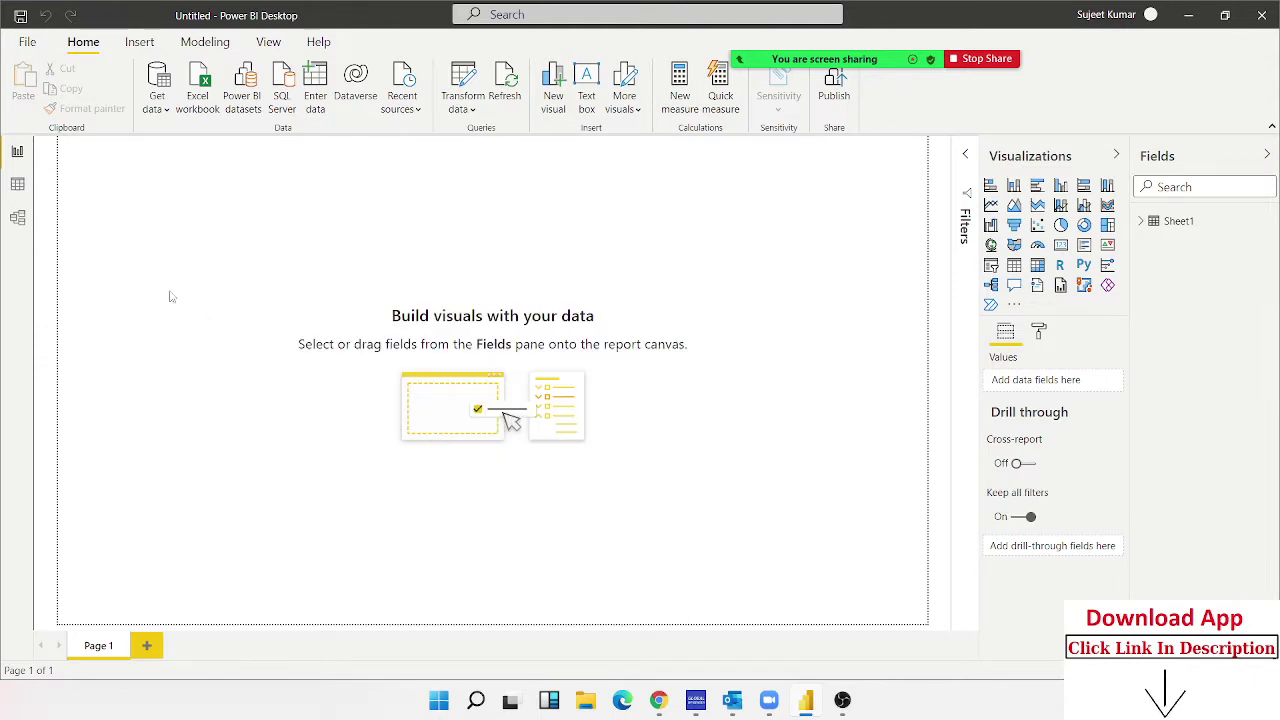
{"action": "left_click_drag", "start_coordinate": [170, 296], "coordinate": [593, 606]}
{"action": "left_click", "coordinate": [1143, 226]}
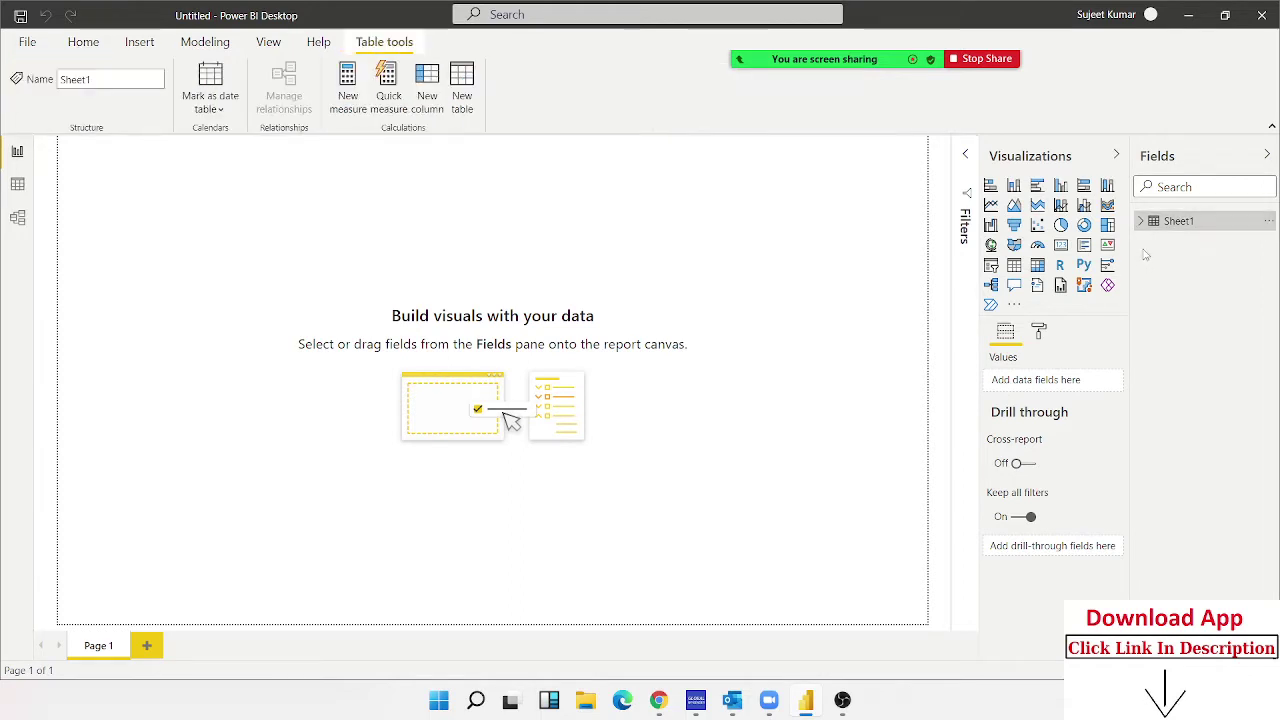
{"action": "left_click", "coordinate": [1141, 224]}
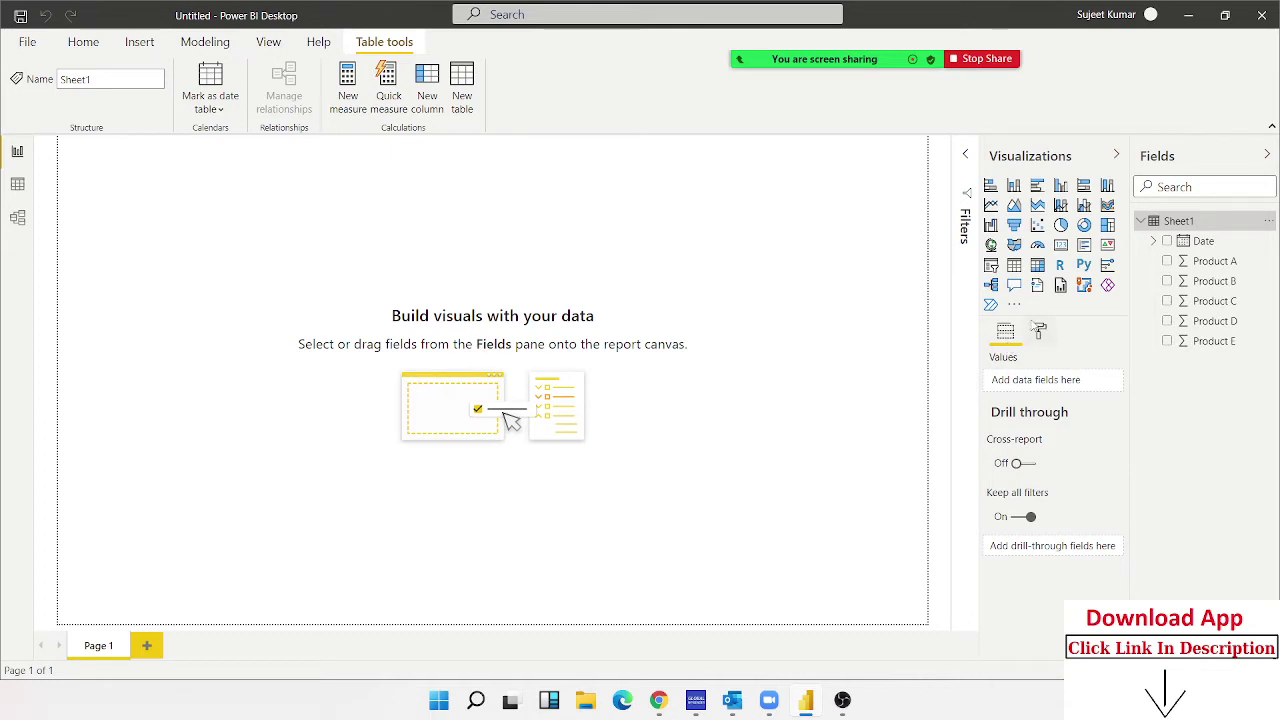
{"action": "left_click", "coordinate": [1038, 332]}
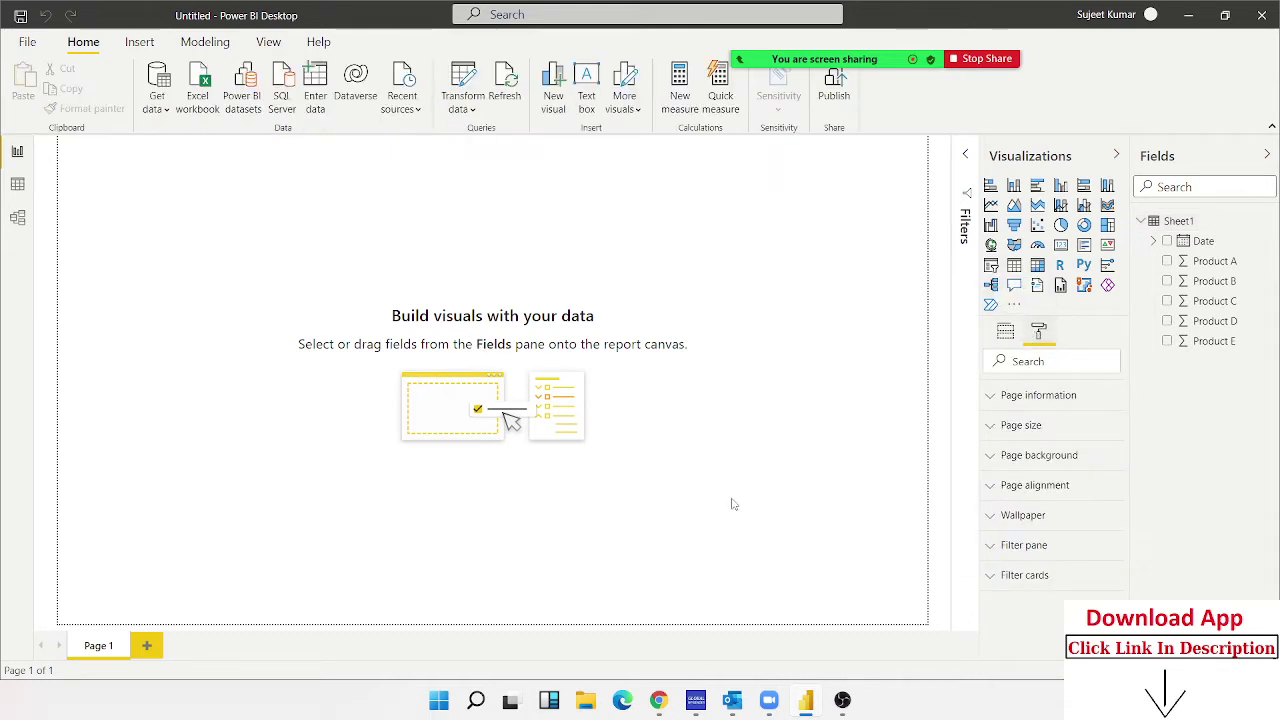
- Rename the Page 1 tab to 'Report'
{"action": "left_click", "coordinate": [995, 399]}
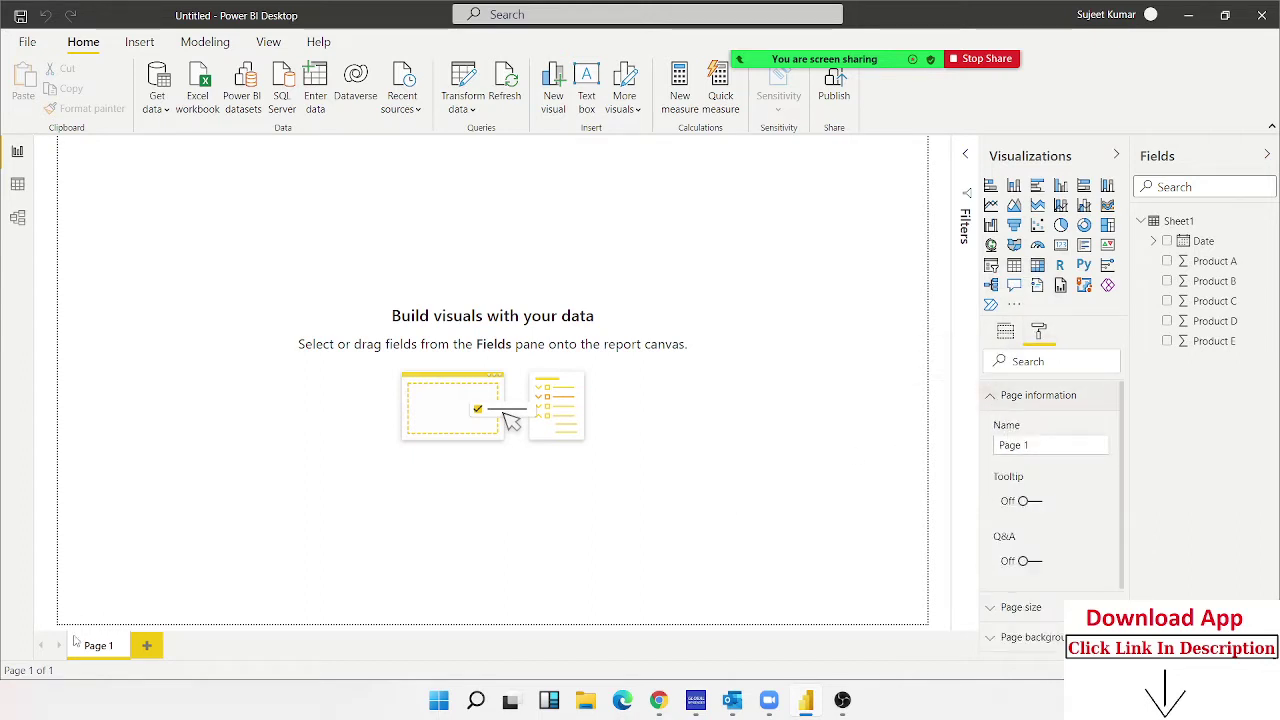
{"action": "double_click", "coordinate": [107, 647]}
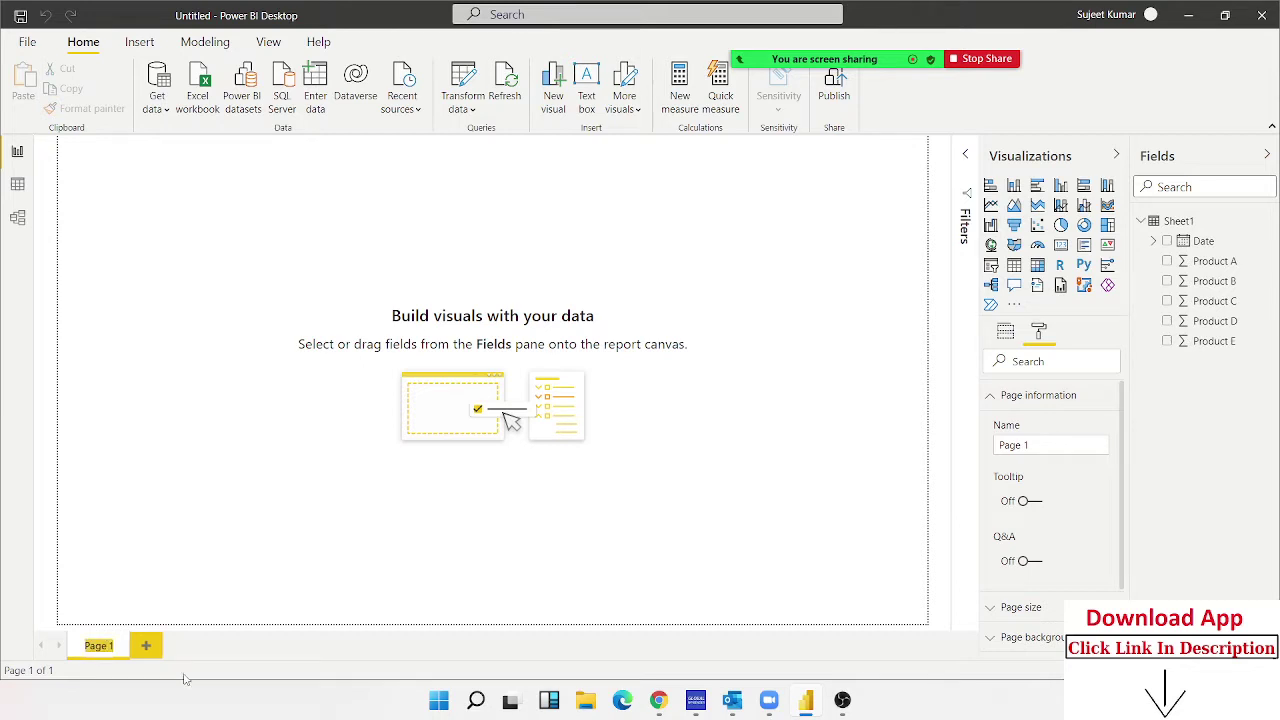
{"action": "type", "text": "Re"}
{"action": "type", "text": "port"}
{"action": "key", "text": "Return"}
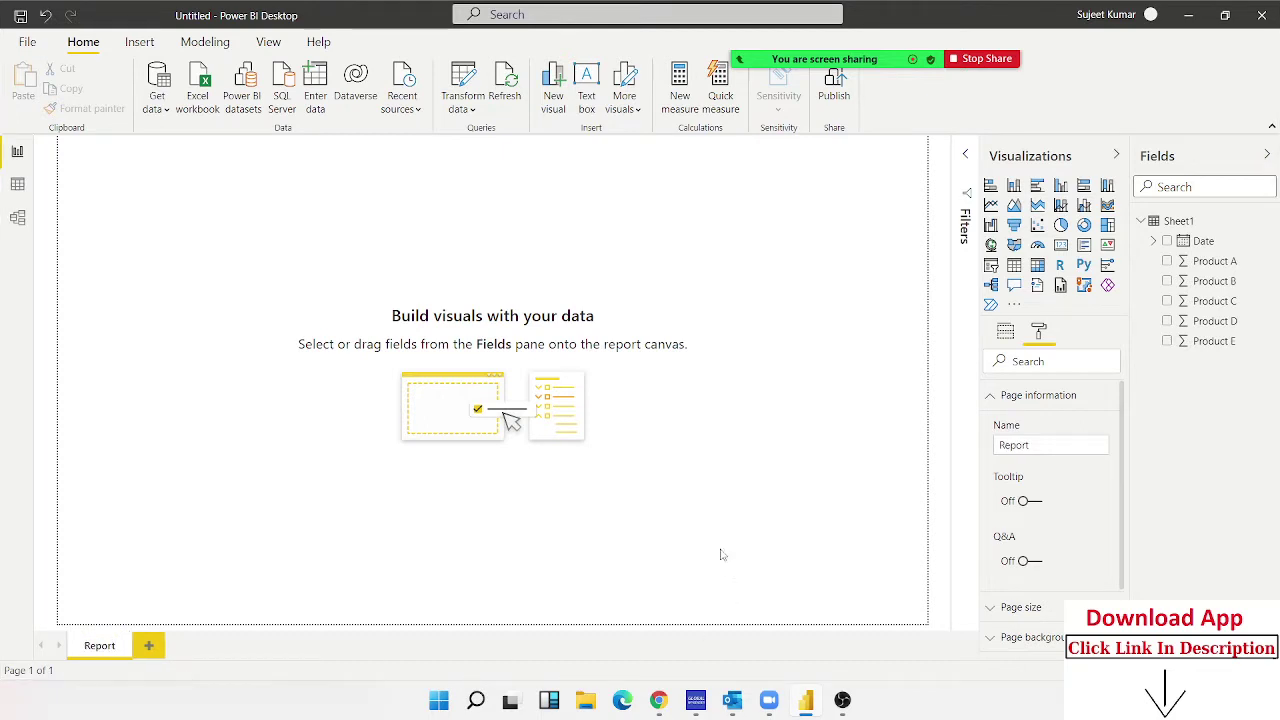
{"action": "scroll", "coordinate": [1040, 530], "scroll_direction": "down", "scroll_amount": 2}
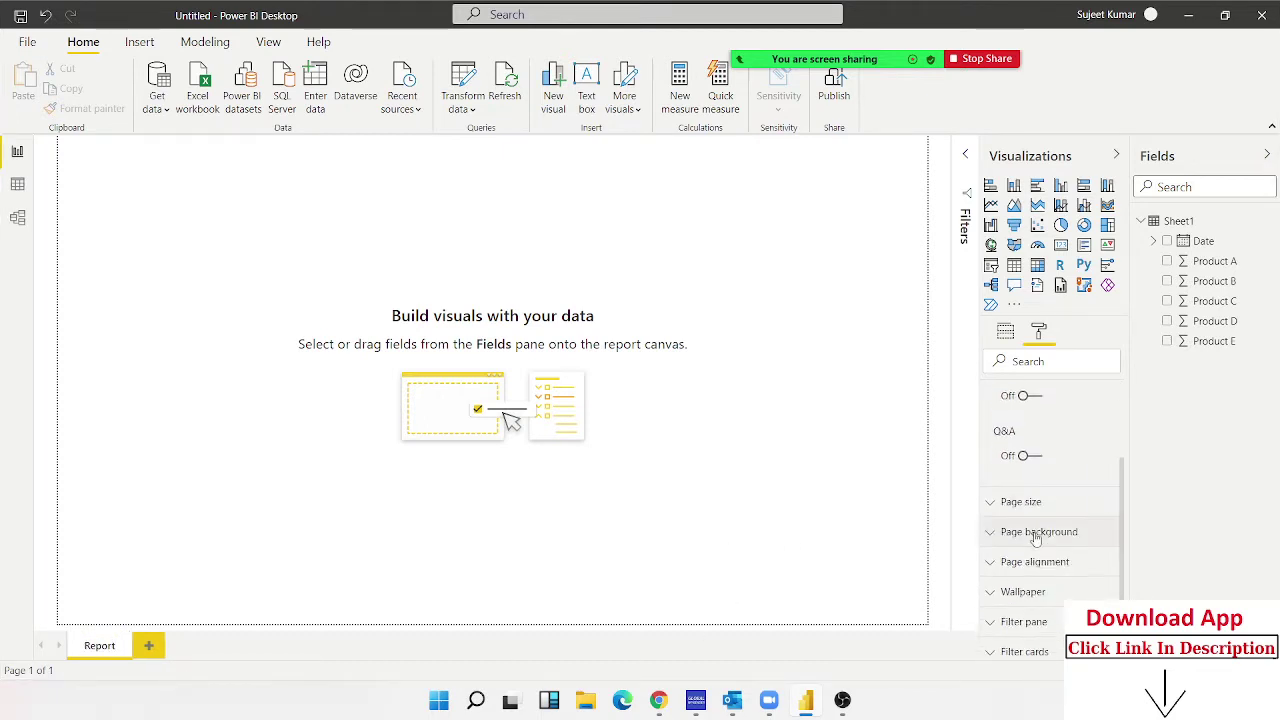
{"action": "left_click", "coordinate": [1036, 456]}
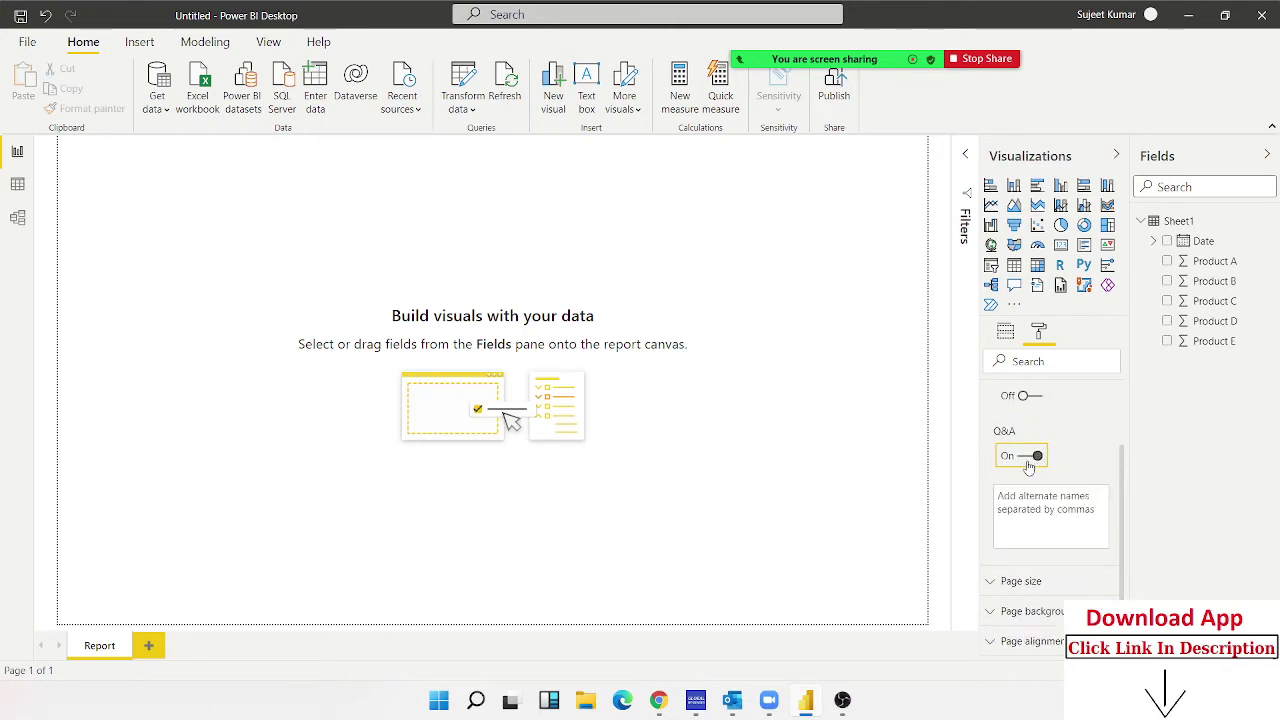
{"action": "left_click", "coordinate": [1028, 466]}
{"action": "scroll", "coordinate": [1028, 466], "scroll_direction": "up", "scroll_amount": 2}
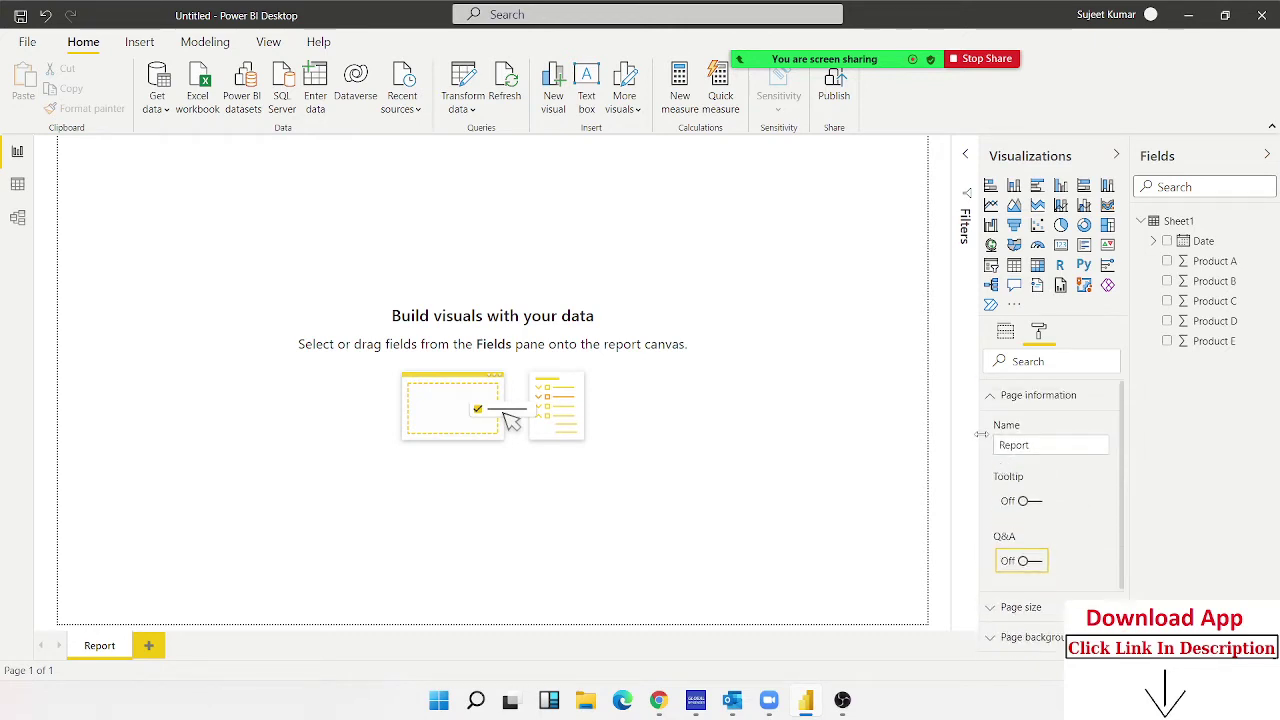
{"action": "left_click", "coordinate": [991, 398]}
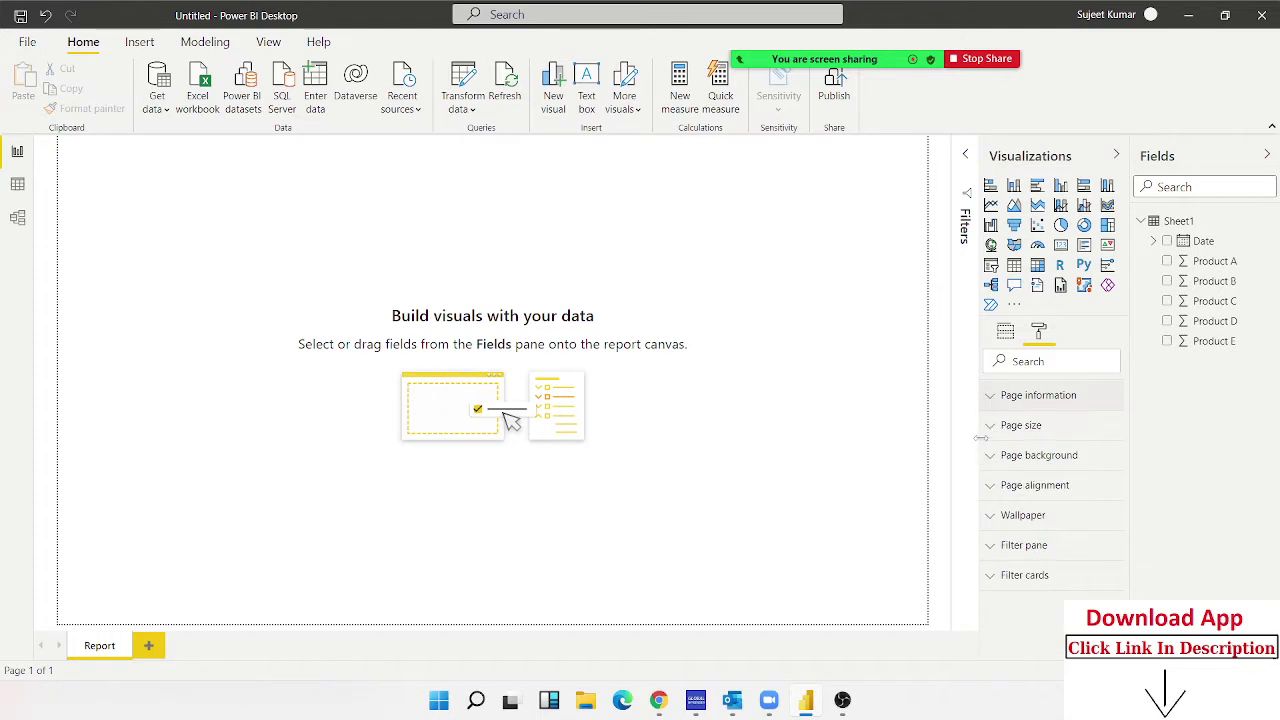
{"action": "left_click", "coordinate": [991, 426]}
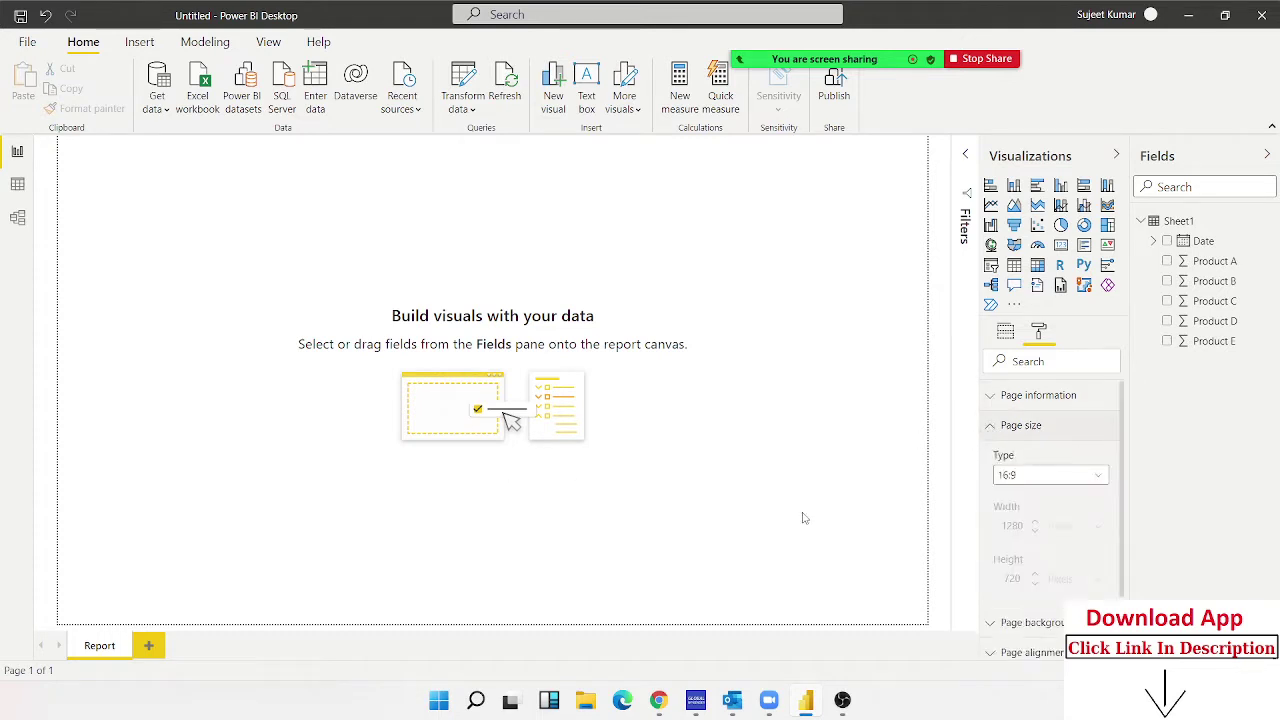
{"action": "left_click", "coordinate": [1023, 482]}
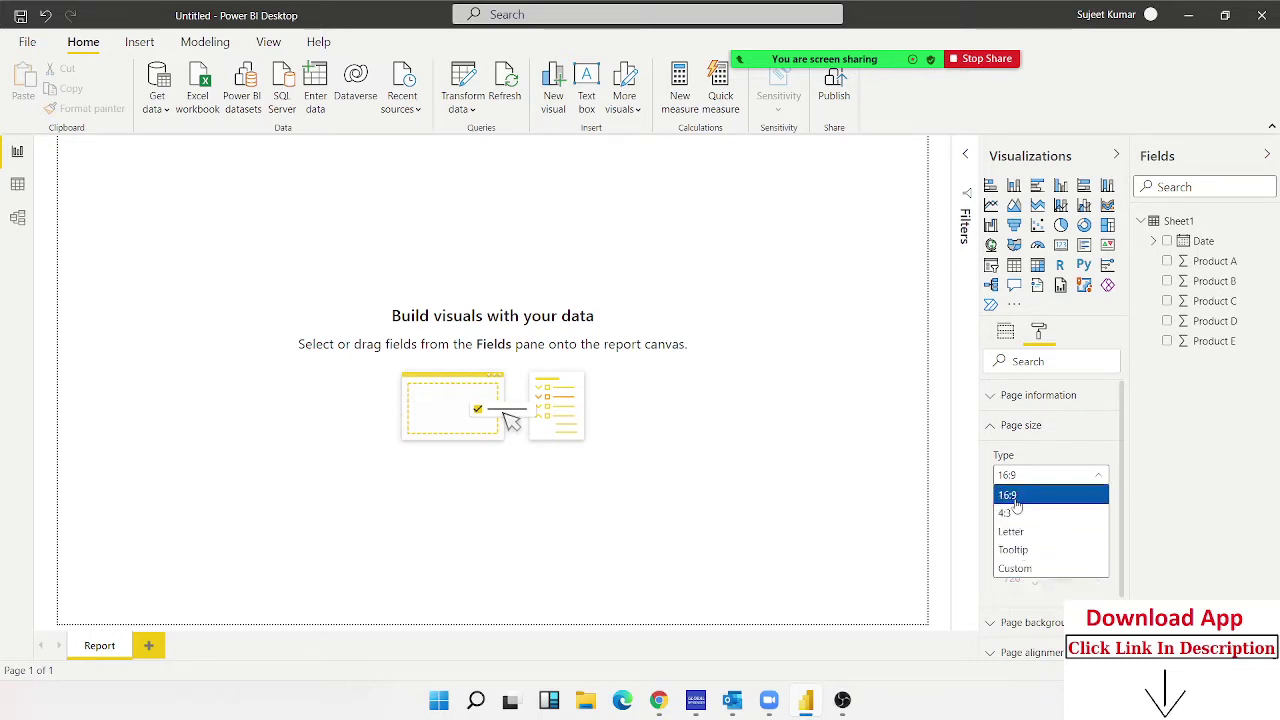
{"action": "left_click", "coordinate": [884, 476]}
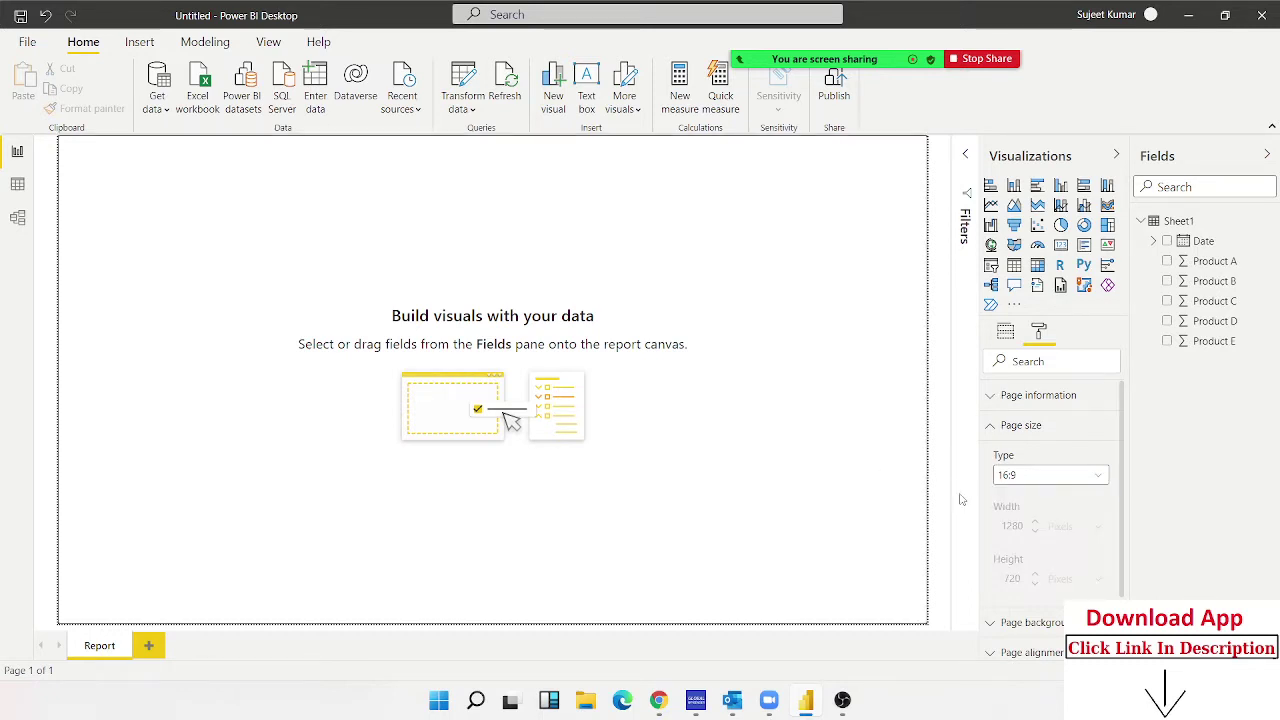
{"action": "left_click", "coordinate": [990, 431]}
{"action": "left_click", "coordinate": [990, 430]}
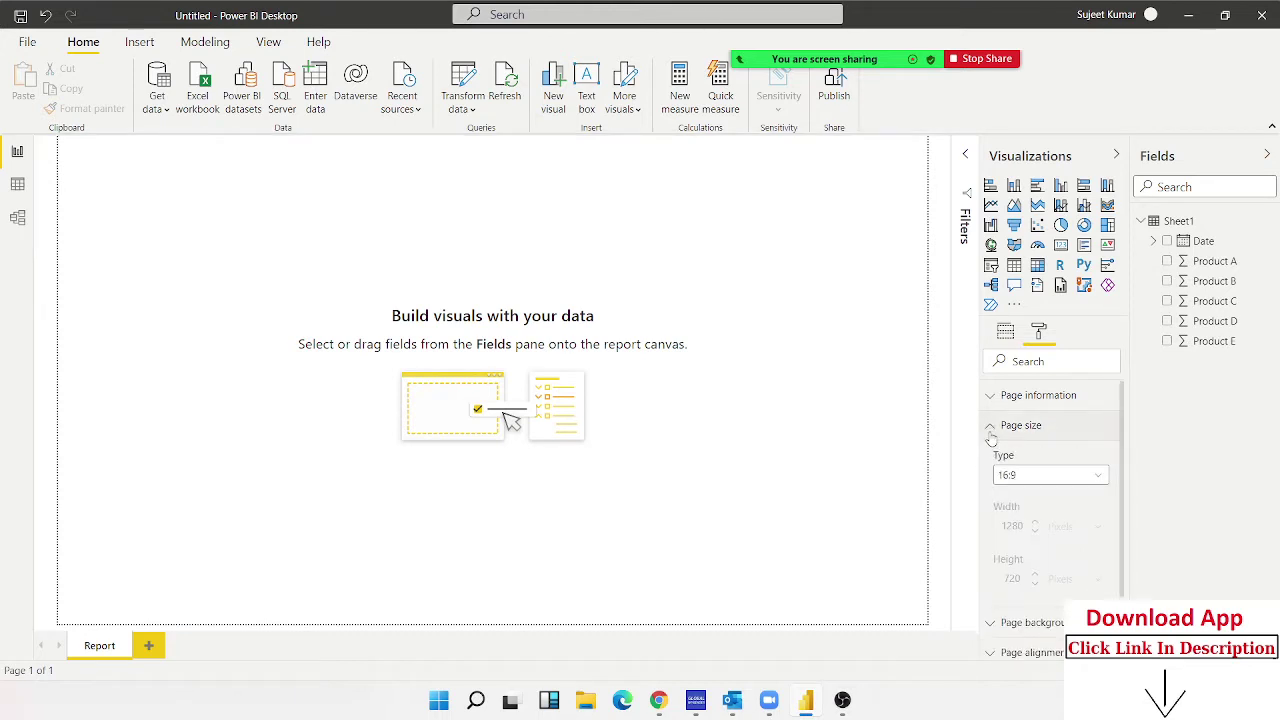
{"action": "left_click", "coordinate": [990, 428]}
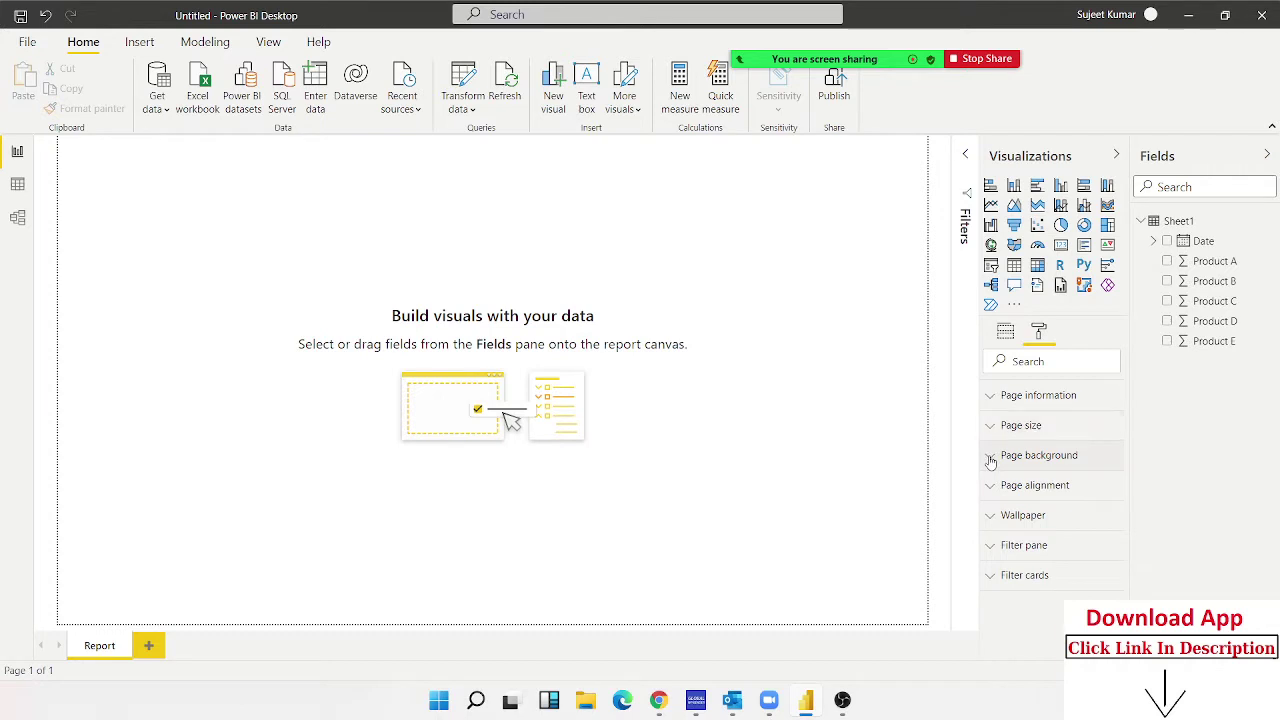
- Set the Report page background to black with 0% transparency
{"action": "left_click", "coordinate": [990, 455]}
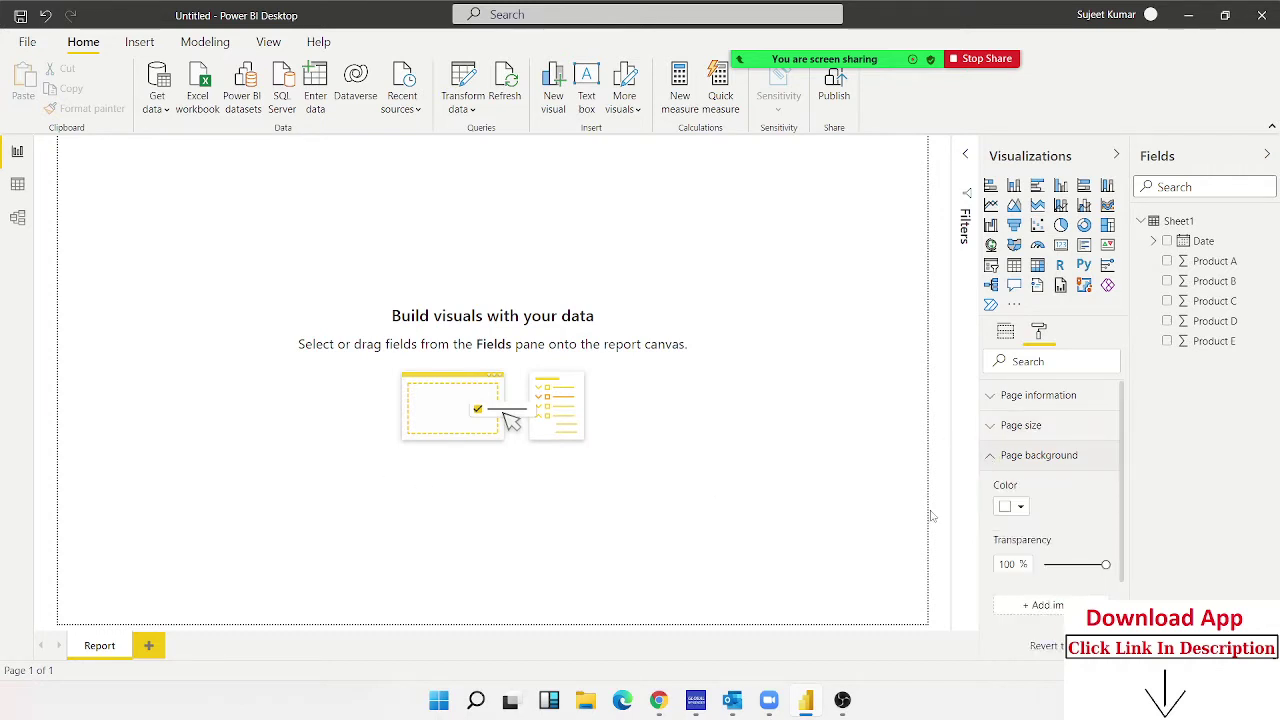
{"action": "left_click", "coordinate": [1021, 506]}
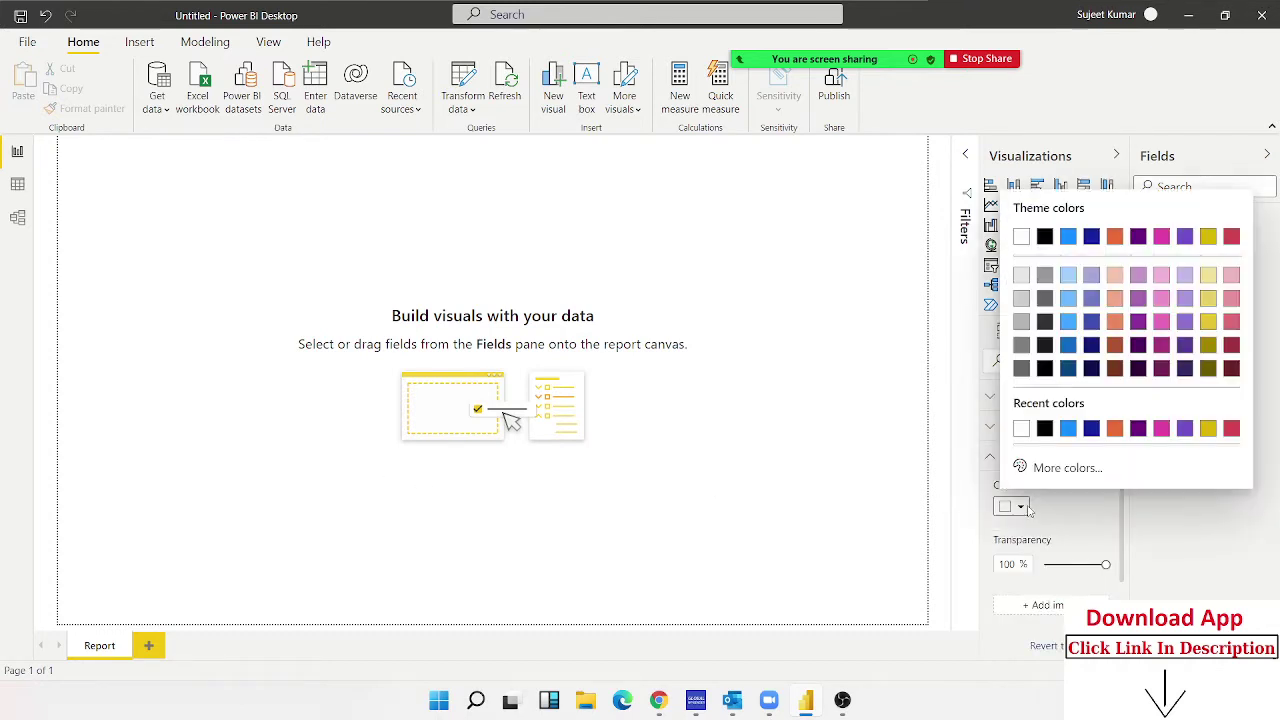
{"action": "left_click", "coordinate": [1044, 238]}
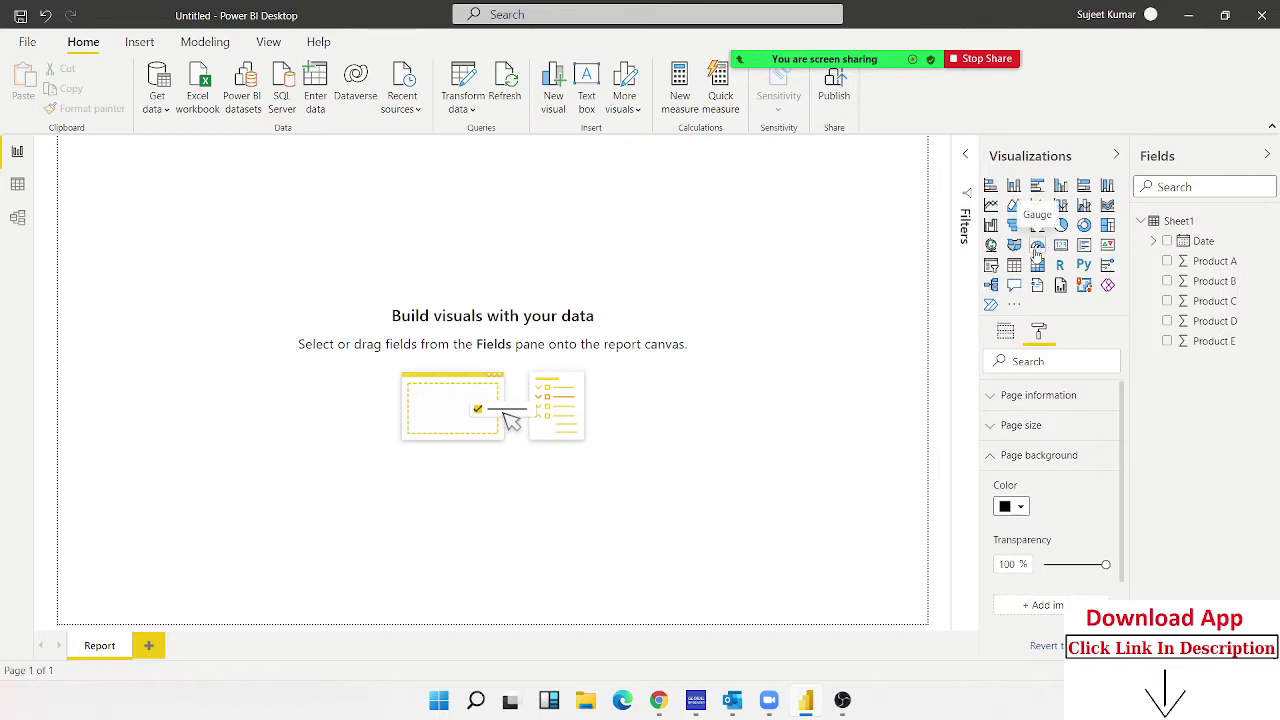
{"action": "scroll", "coordinate": [1020, 510], "scroll_direction": "down", "scroll_amount": 2}
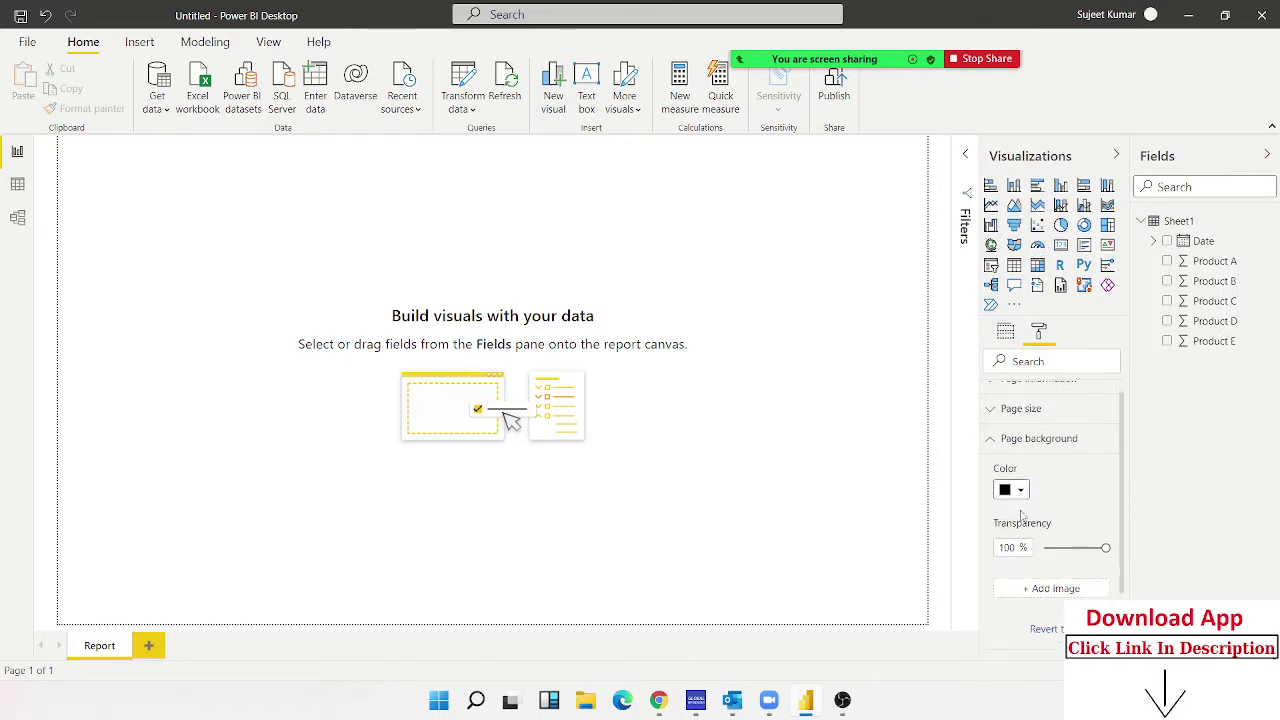
{"action": "scroll", "coordinate": [1025, 519], "scroll_direction": "up", "scroll_amount": 2}
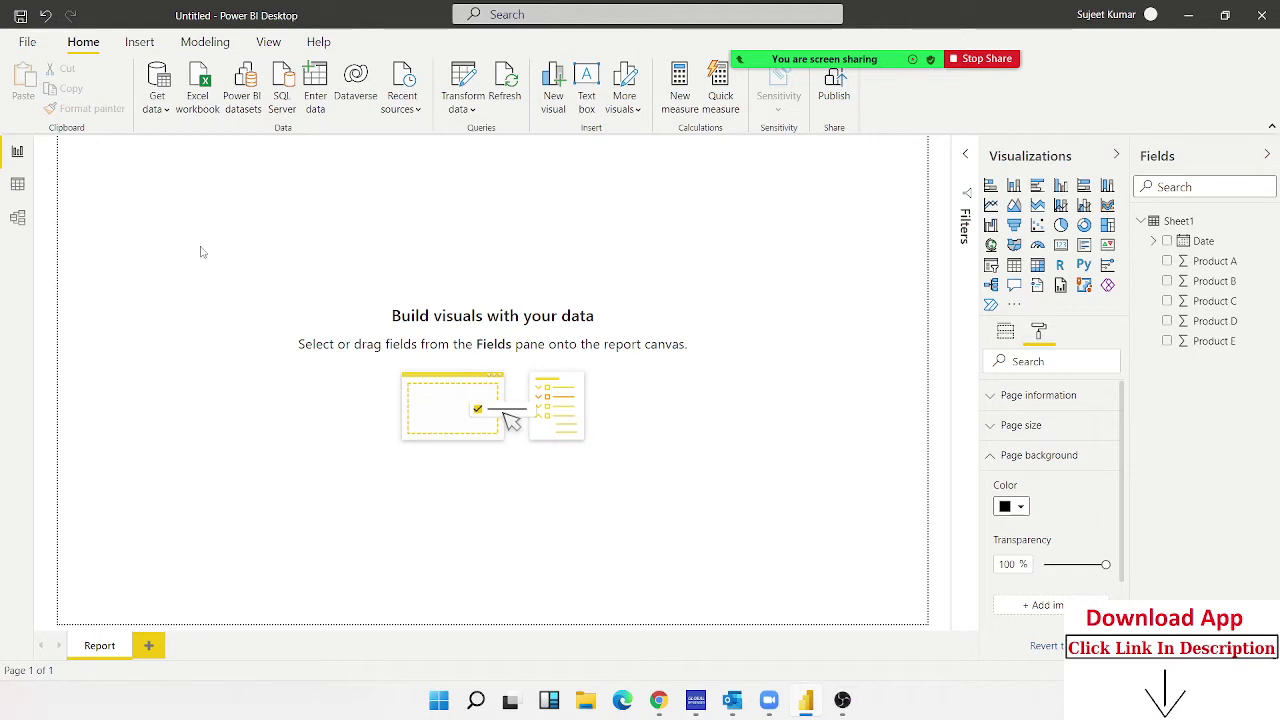
{"action": "left_click_drag", "start_coordinate": [194, 232], "coordinate": [789, 590]}
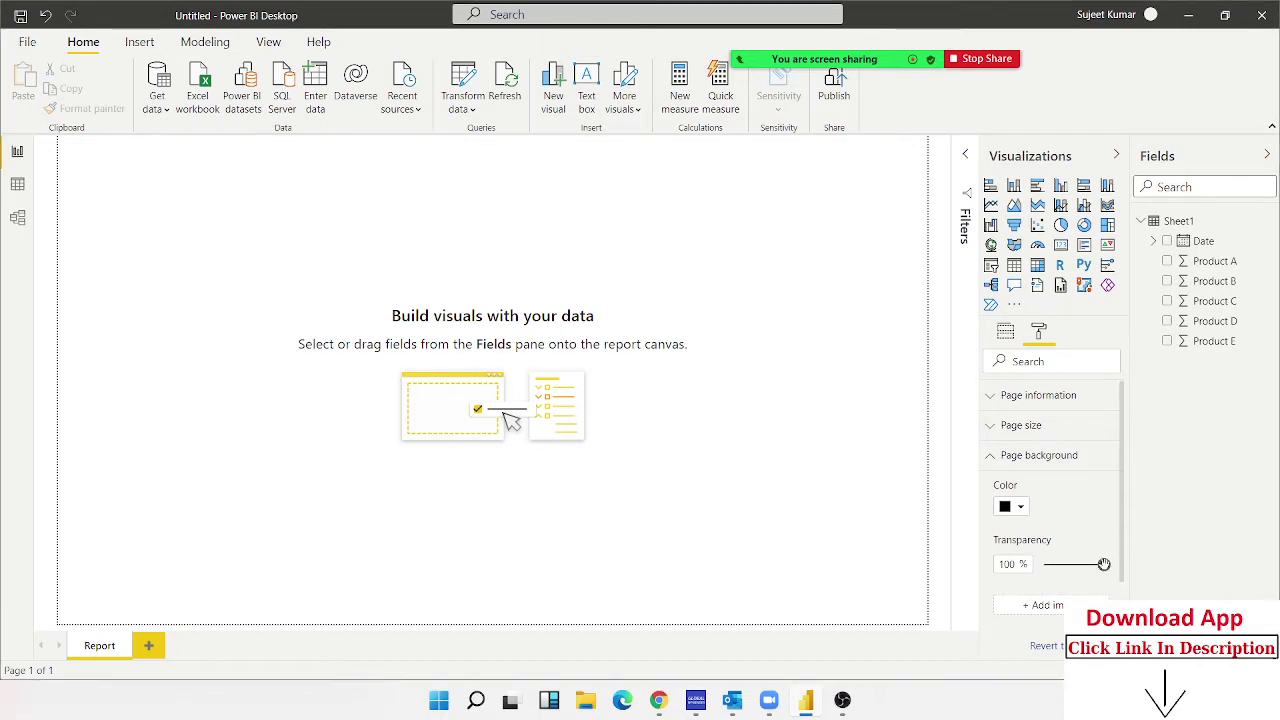
{"action": "left_click_drag", "start_coordinate": [1104, 564], "coordinate": [1044, 570]}
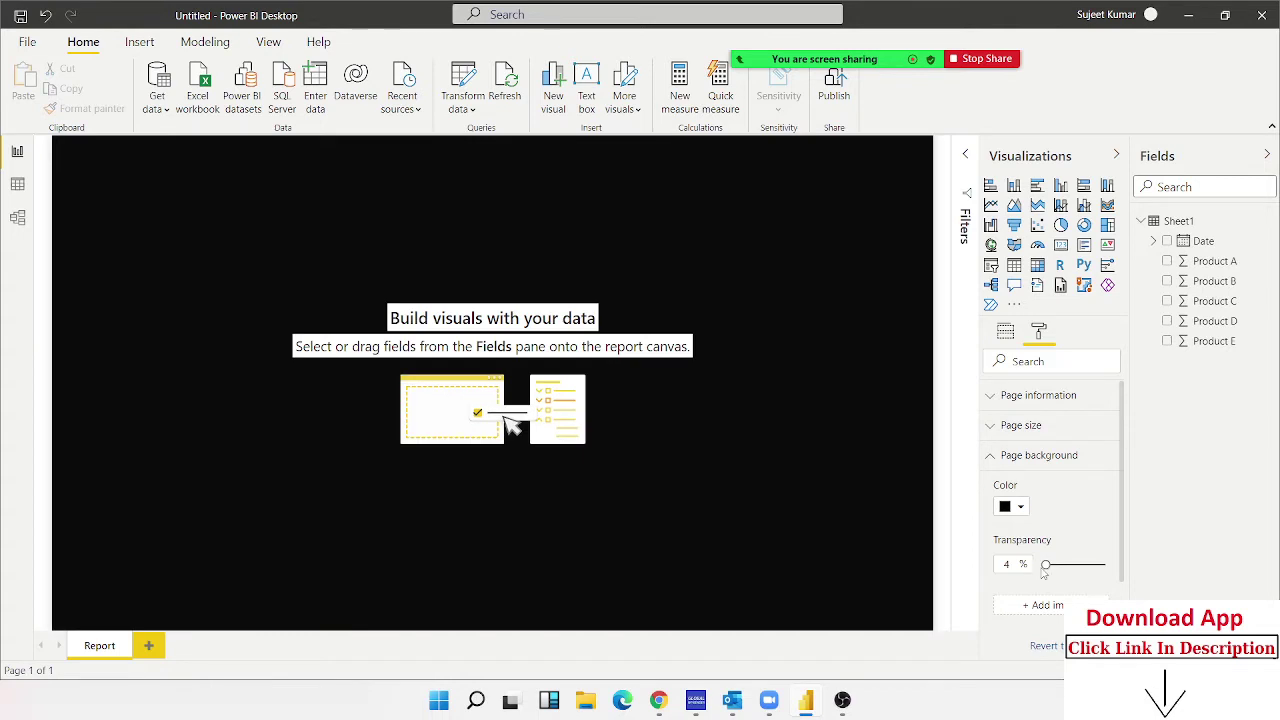
{"action": "left_click_drag", "start_coordinate": [1044, 564], "coordinate": [1020, 565]}
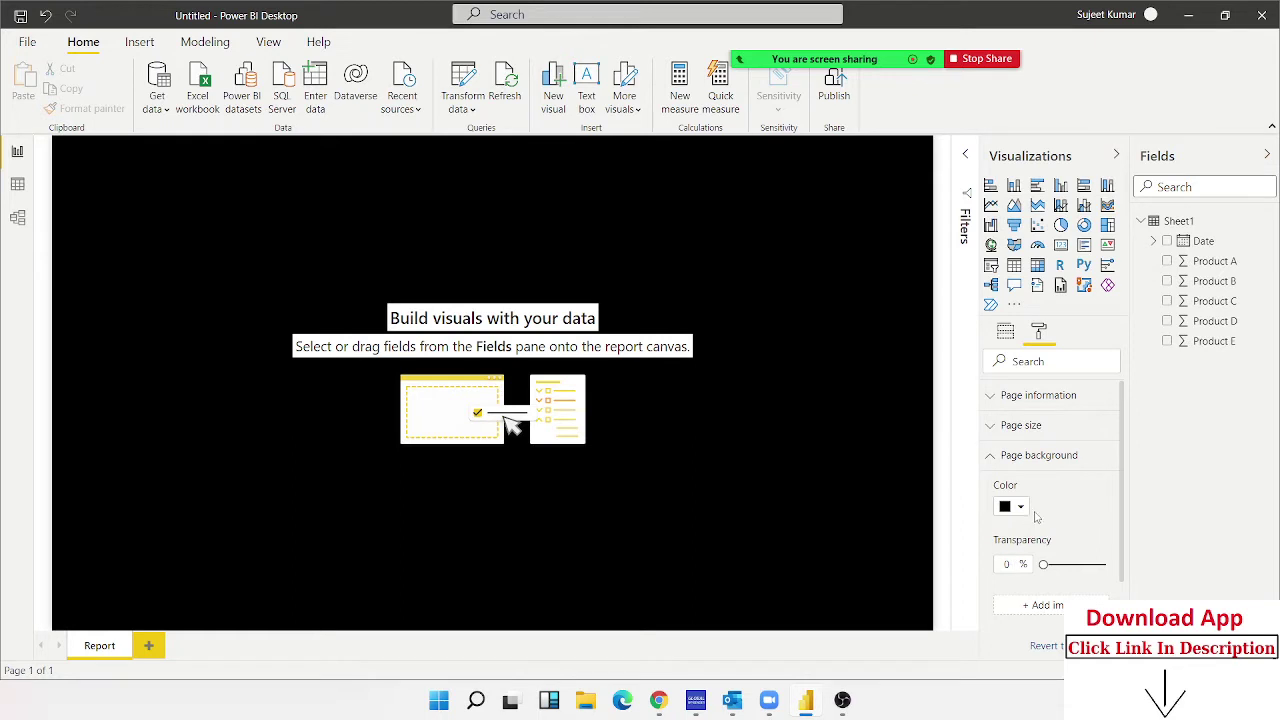
{"action": "scroll", "coordinate": [1036, 516], "scroll_direction": "down", "scroll_amount": 3}
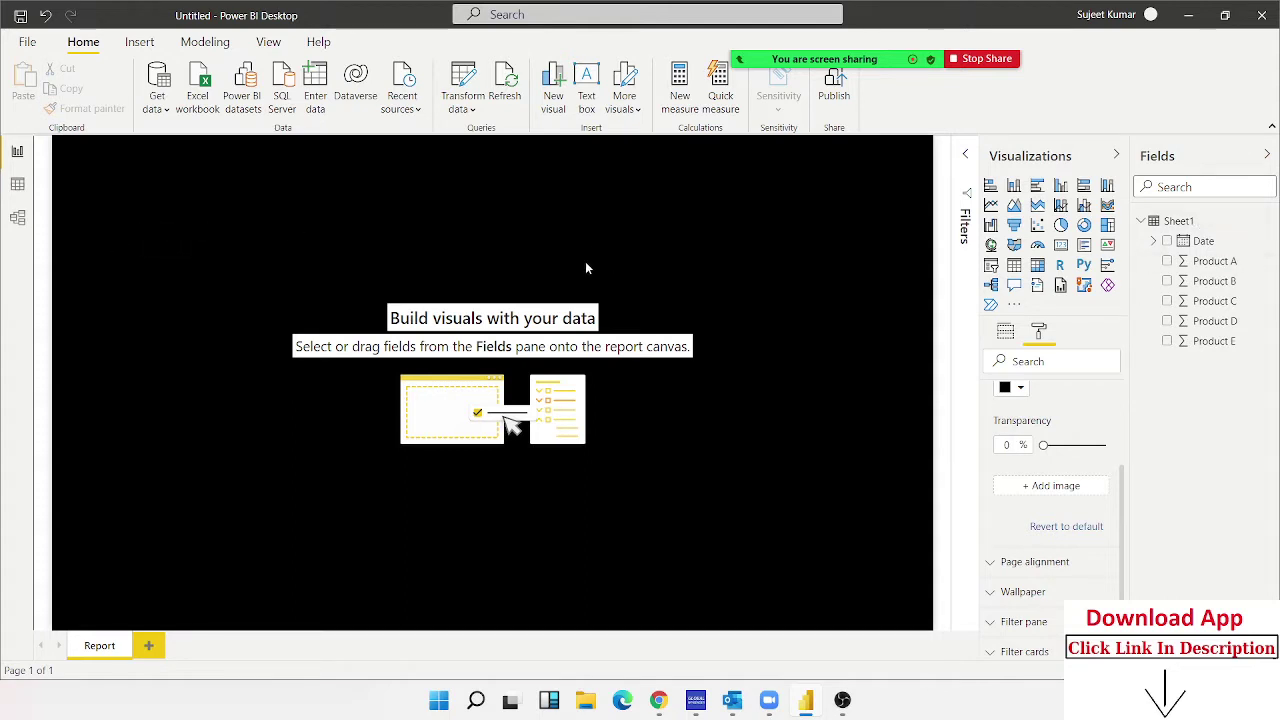
- Add a line chart of Product A–E over Date and stretch it across the page top
{"action": "left_click", "coordinate": [990, 204]}
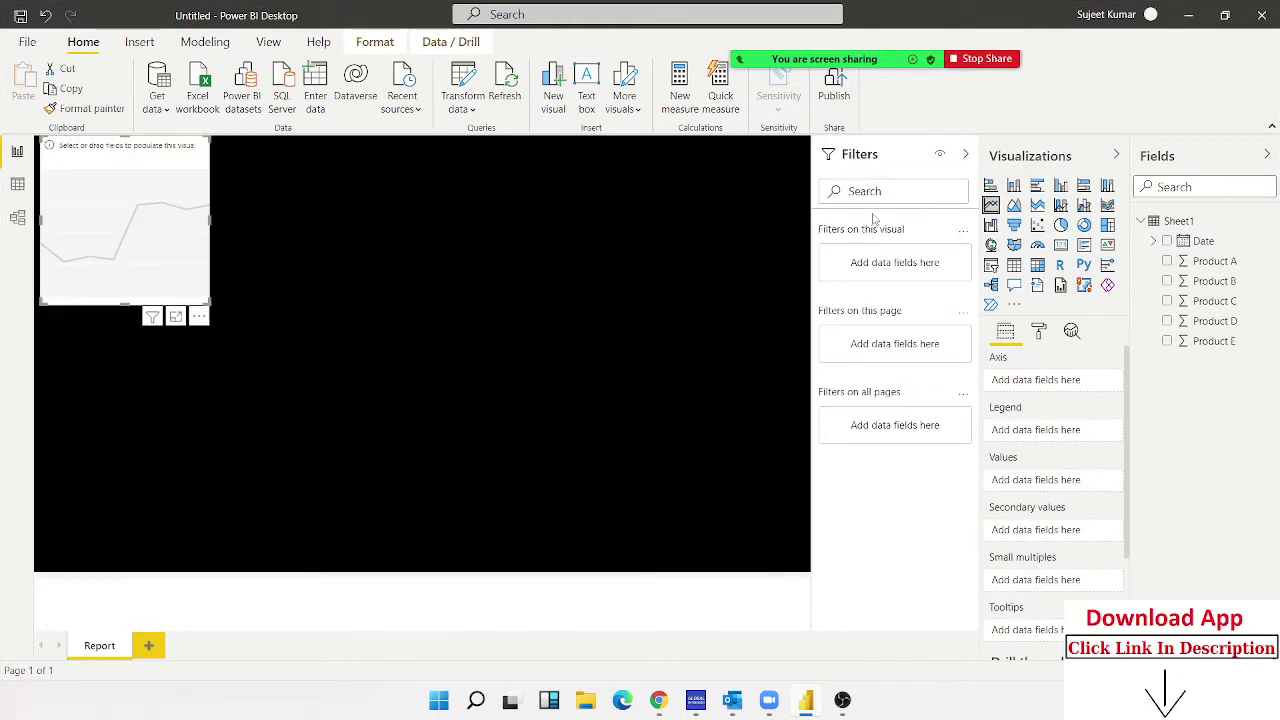
{"action": "left_click_drag", "start_coordinate": [1203, 241], "coordinate": [157, 217]}
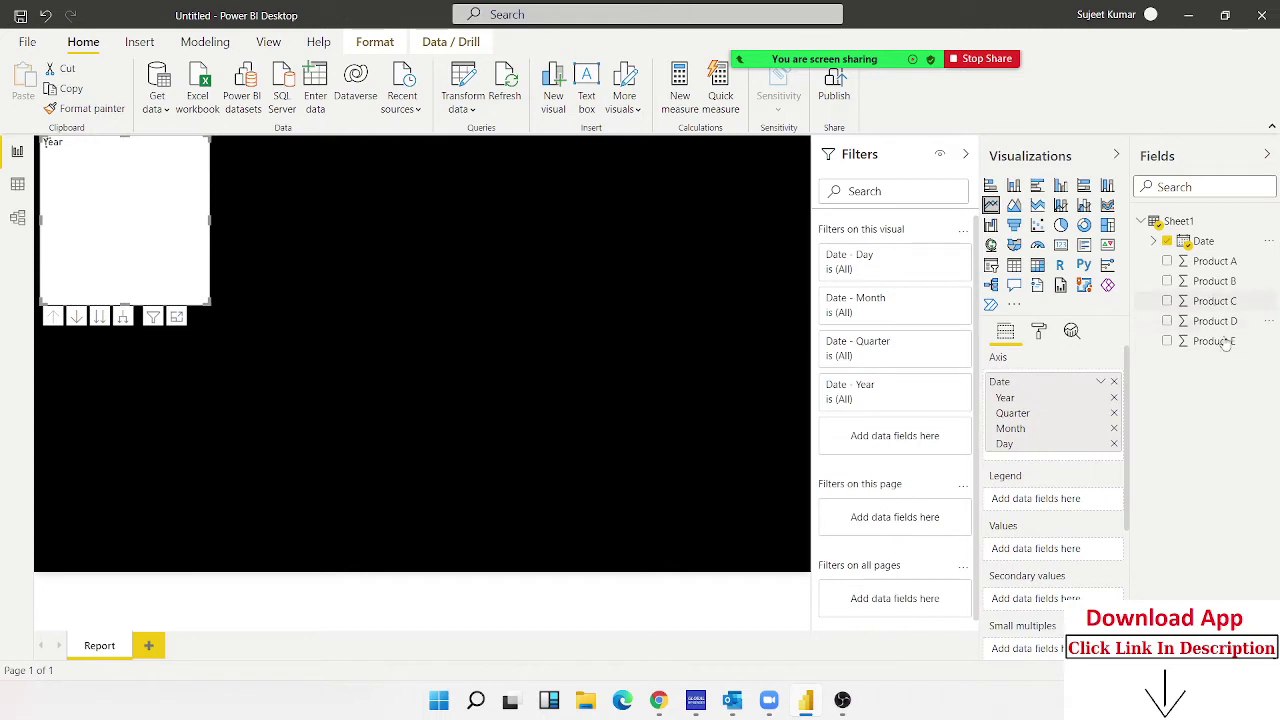
{"action": "mouse_move", "coordinate": [1214, 261]}
{"action": "left_mouse_down"}
{"action": "mouse_move", "coordinate": [95, 250]}
{"action": "mouse_move", "coordinate": [174, 265]}
{"action": "left_mouse_up"}
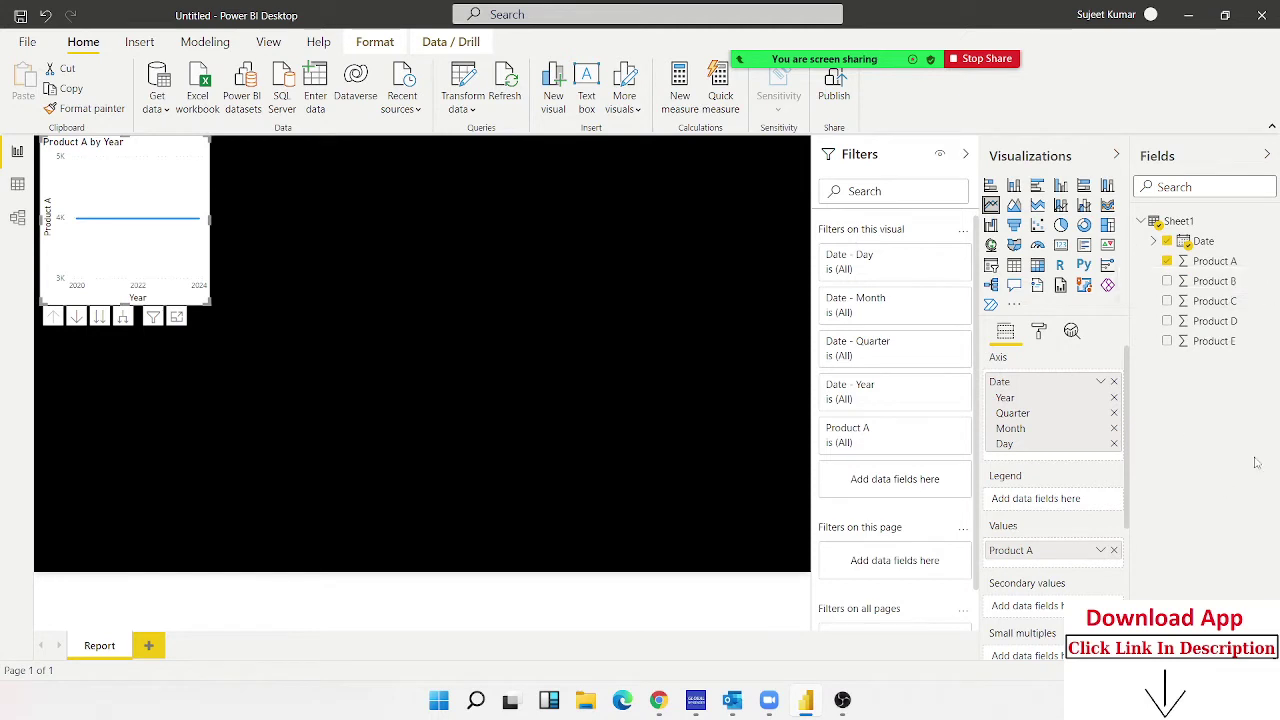
{"action": "mouse_move", "coordinate": [1200, 284]}
{"action": "left_mouse_down"}
{"action": "mouse_move", "coordinate": [320, 282]}
{"action": "mouse_move", "coordinate": [138, 245]}
{"action": "left_mouse_up"}
{"action": "mouse_move", "coordinate": [1214, 300]}
{"action": "left_mouse_down"}
{"action": "mouse_move", "coordinate": [600, 293]}
{"action": "mouse_move", "coordinate": [163, 250]}
{"action": "left_mouse_up"}
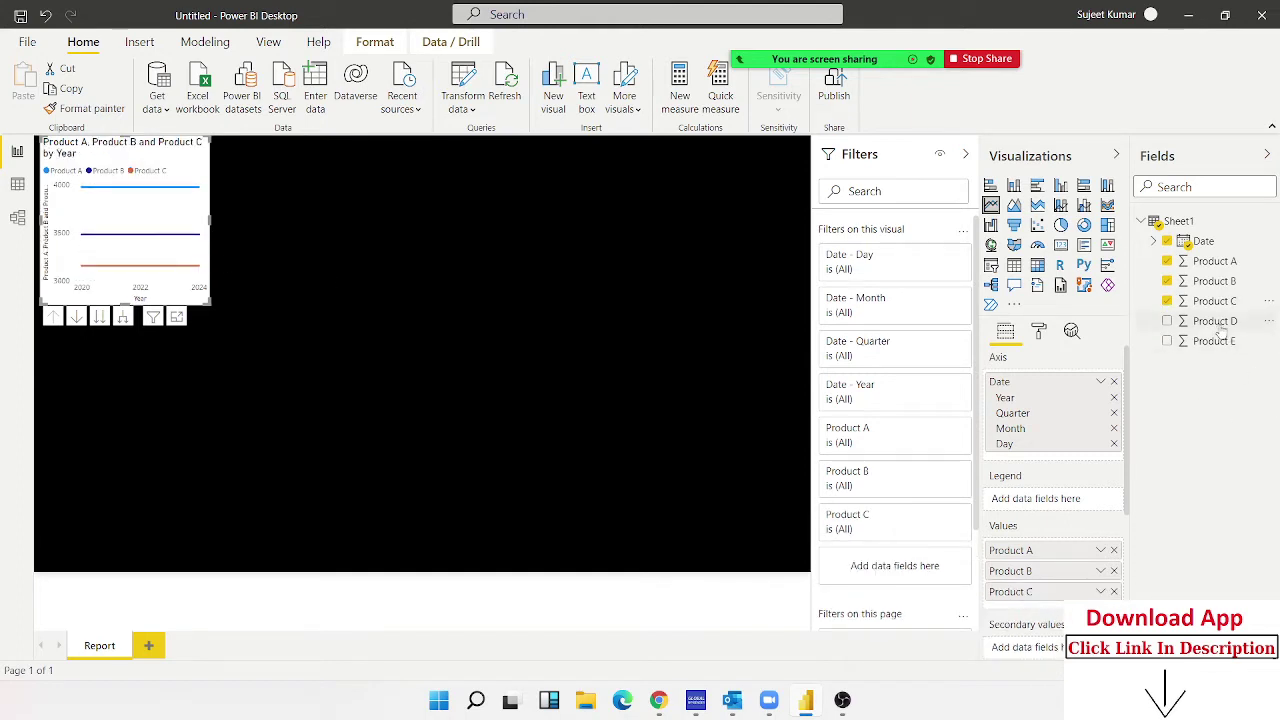
{"action": "left_click_drag", "start_coordinate": [1214, 320], "coordinate": [171, 243]}
{"action": "left_click_drag", "start_coordinate": [1209, 345], "coordinate": [158, 228]}
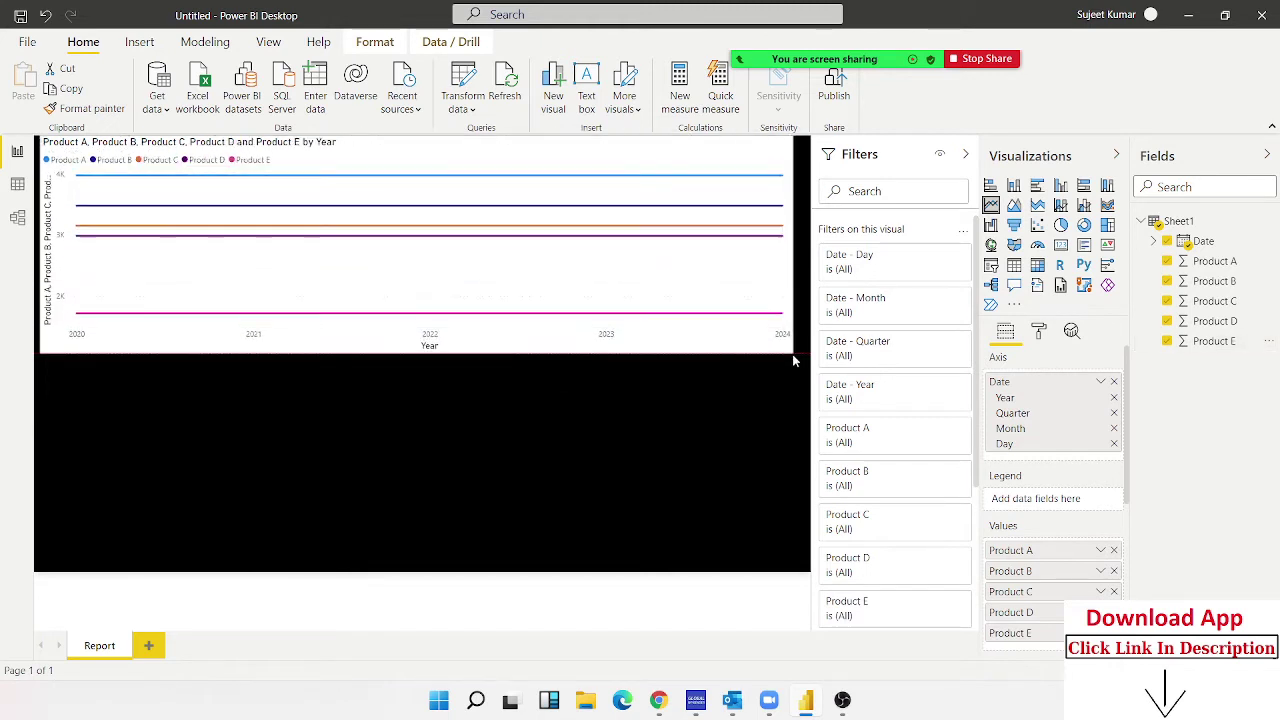
{"action": "left_click_drag", "start_coordinate": [210, 301], "coordinate": [778, 364]}
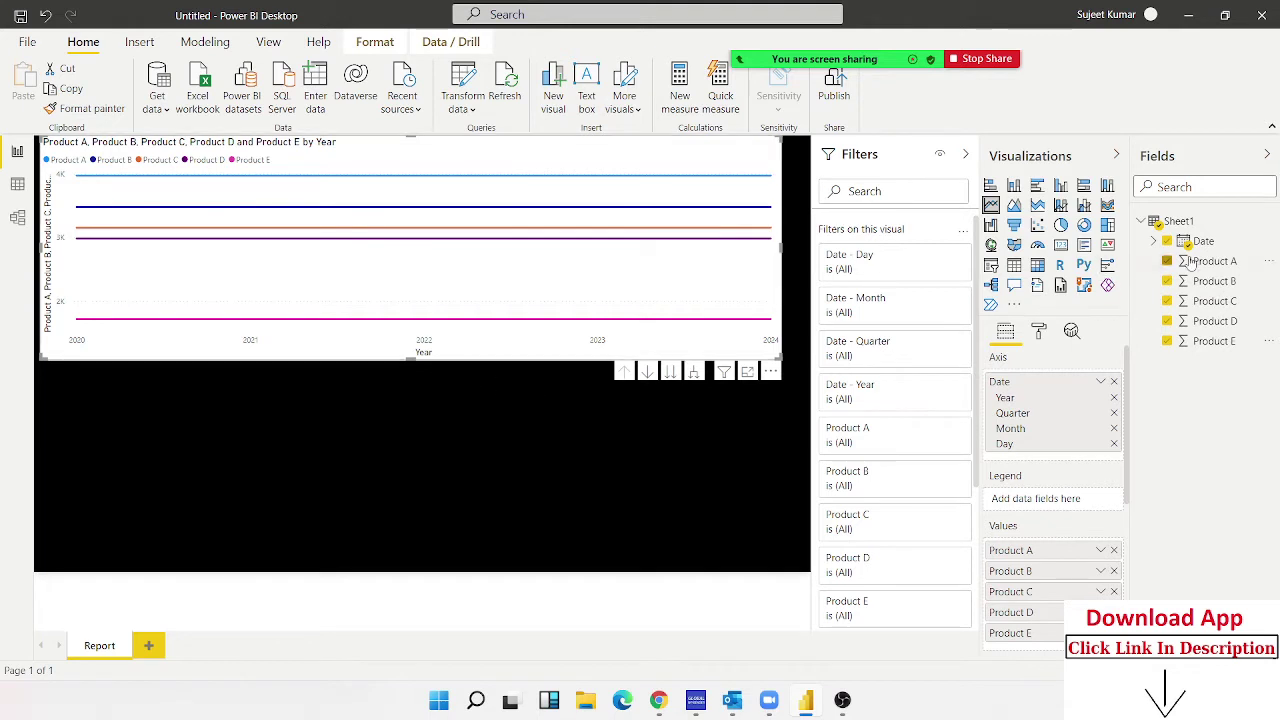
- Drill the line chart down from Year to Day, then back up to Month
{"action": "left_click", "coordinate": [670, 373]}
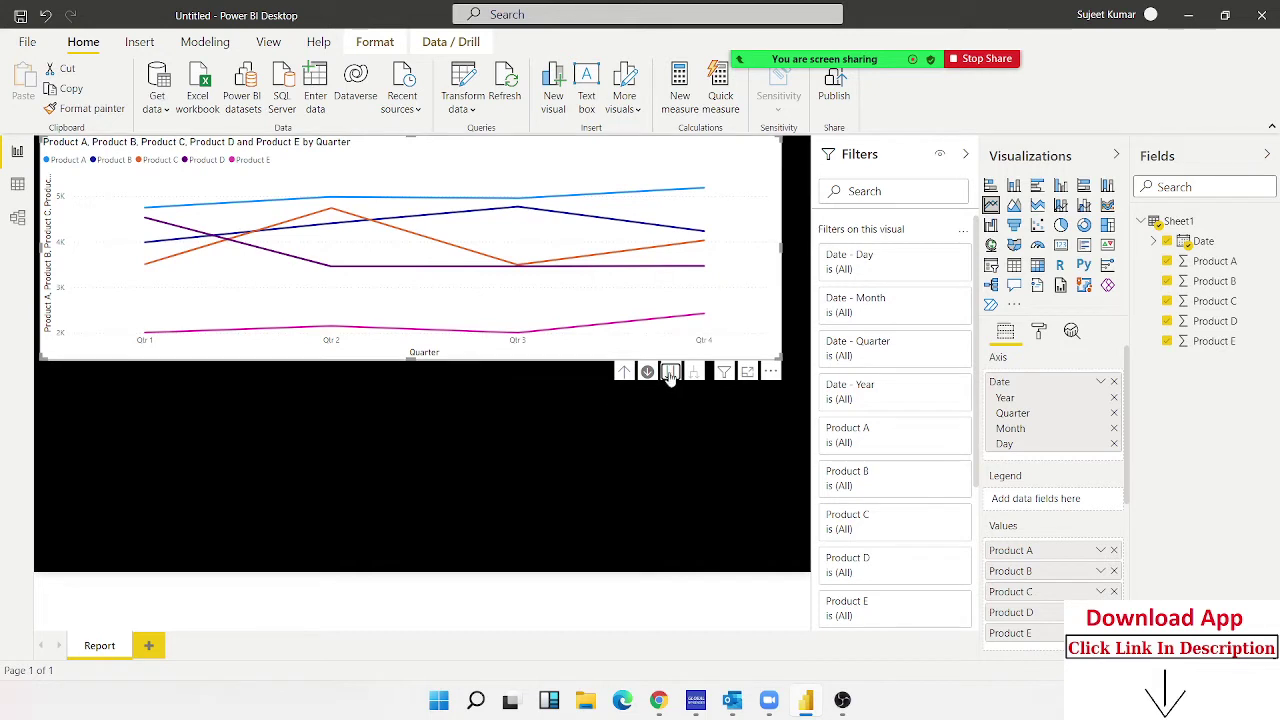
{"action": "left_click", "coordinate": [671, 373]}
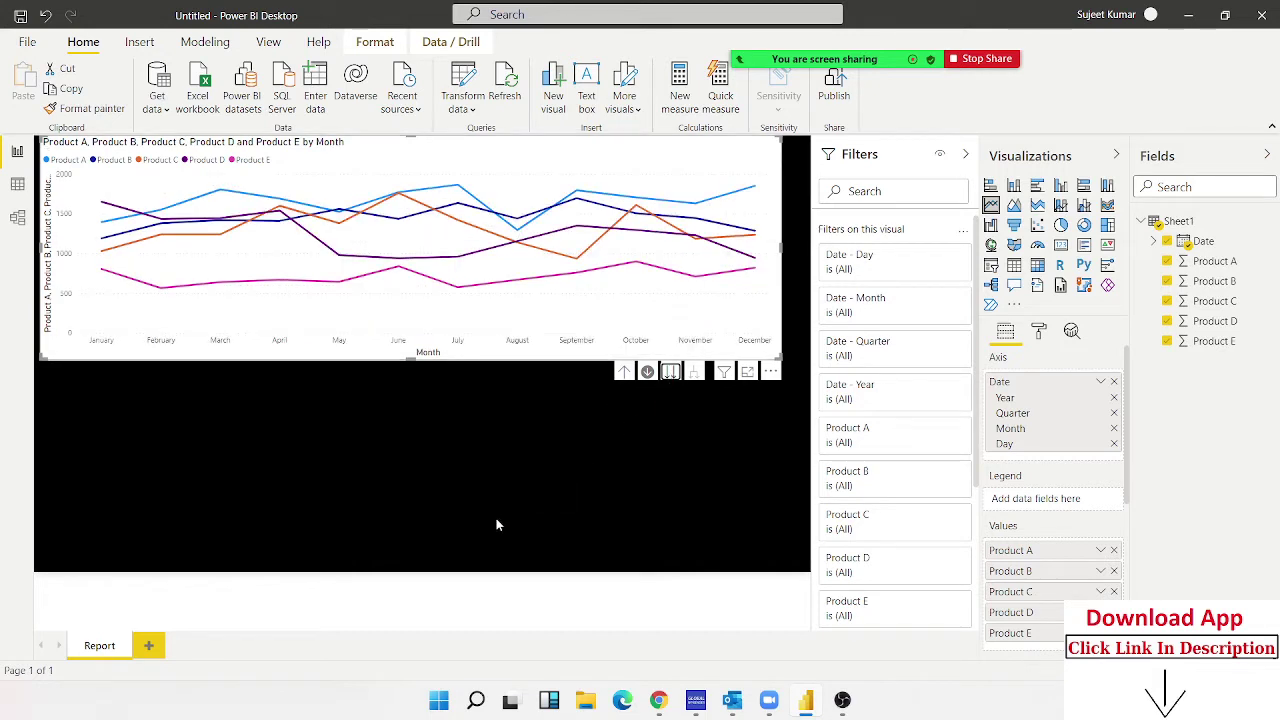
{"action": "left_click", "coordinate": [503, 487]}
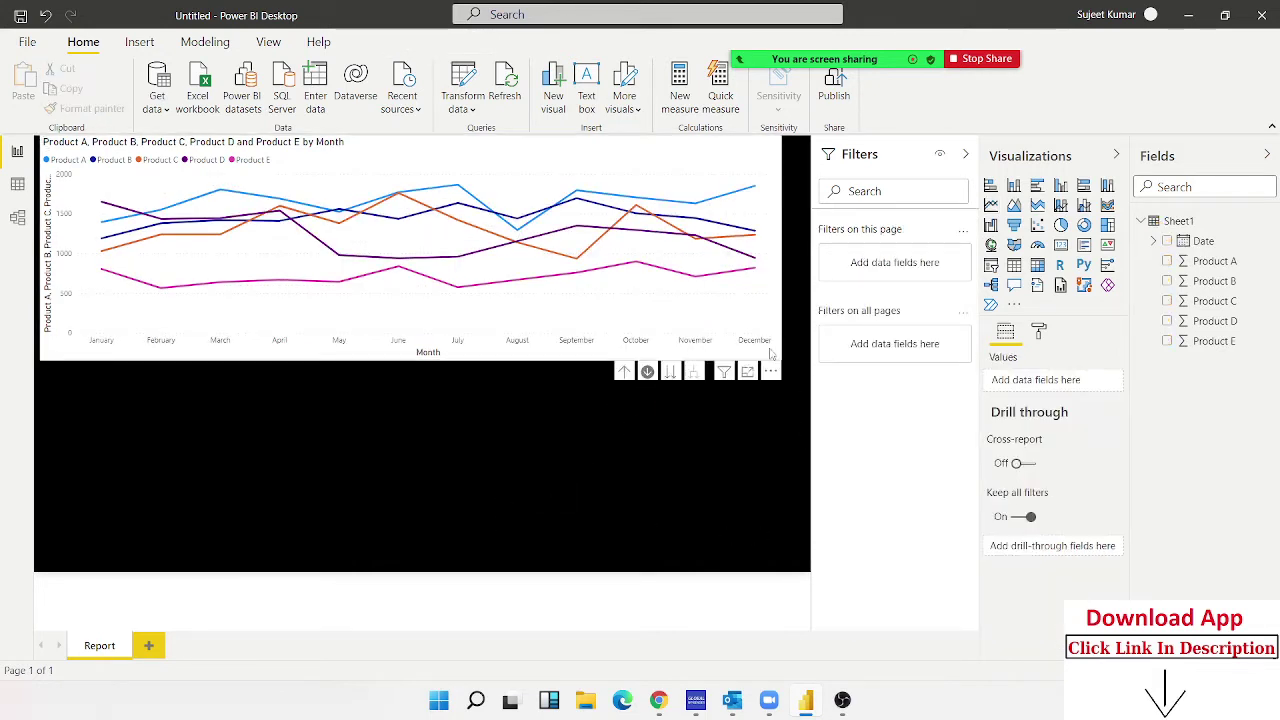
{"action": "left_click", "coordinate": [671, 373]}
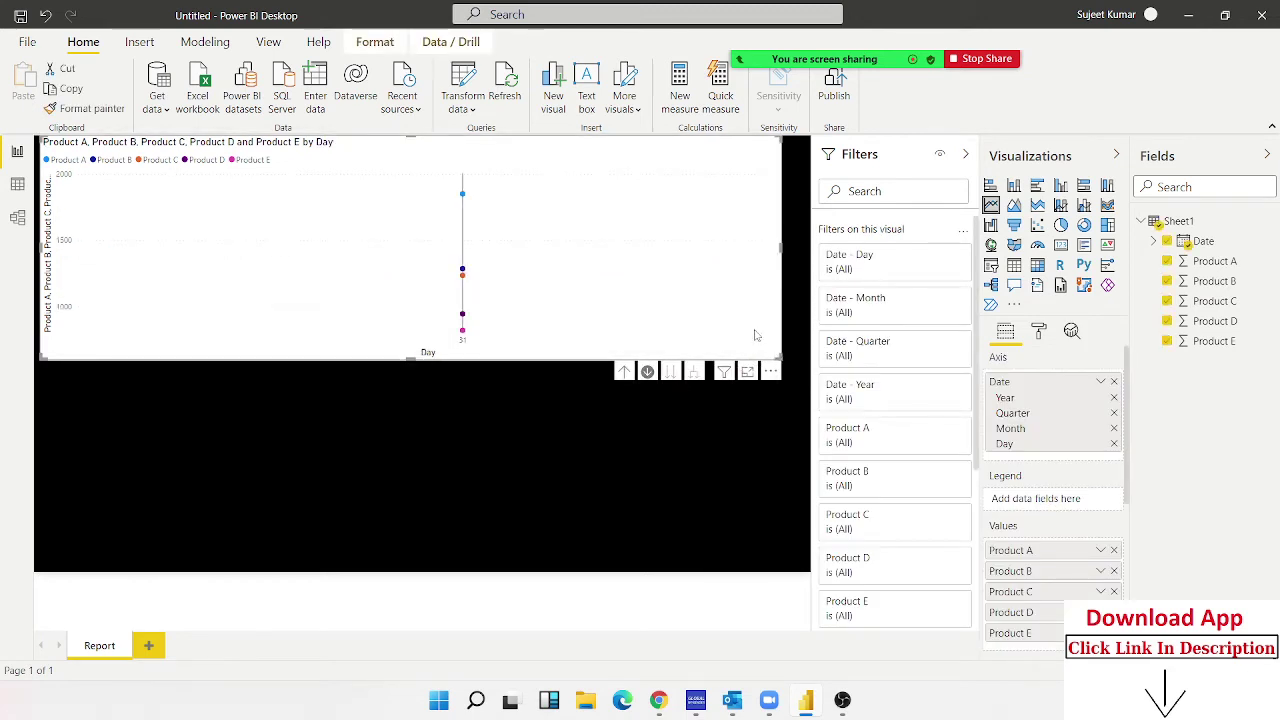
{"action": "mouse_move", "coordinate": [462, 300]}
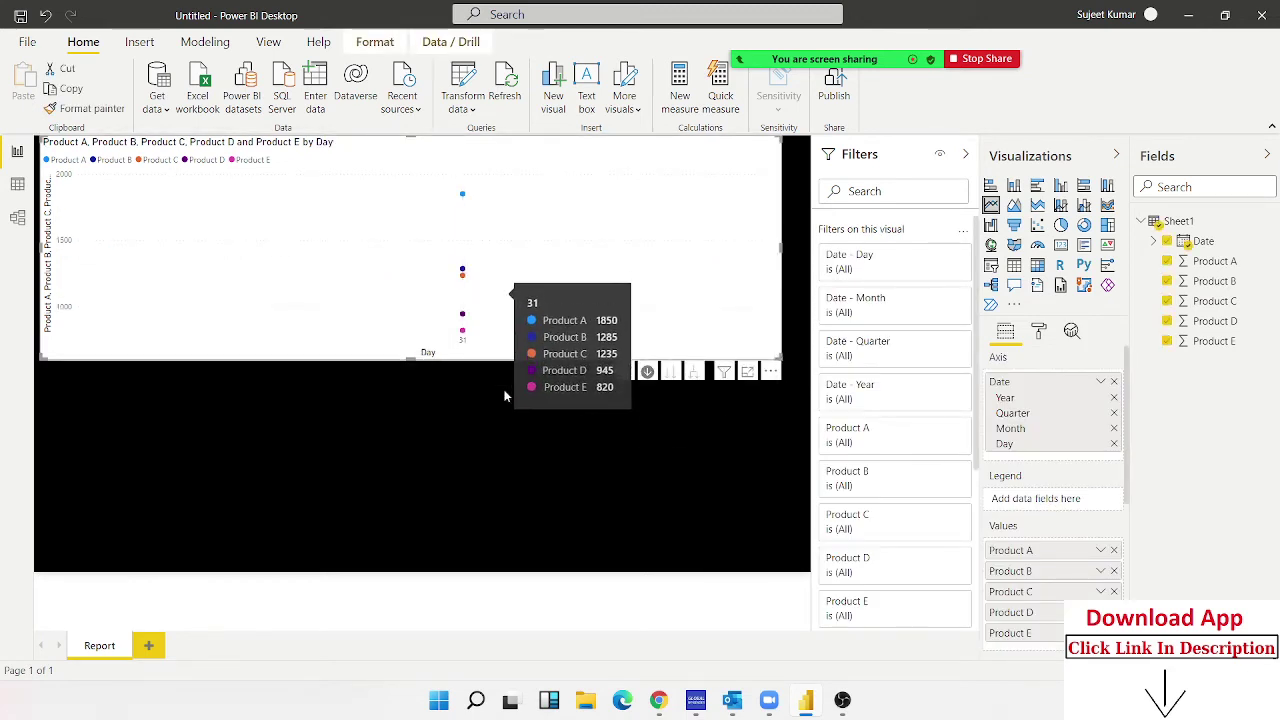
{"action": "left_click", "coordinate": [640, 401]}
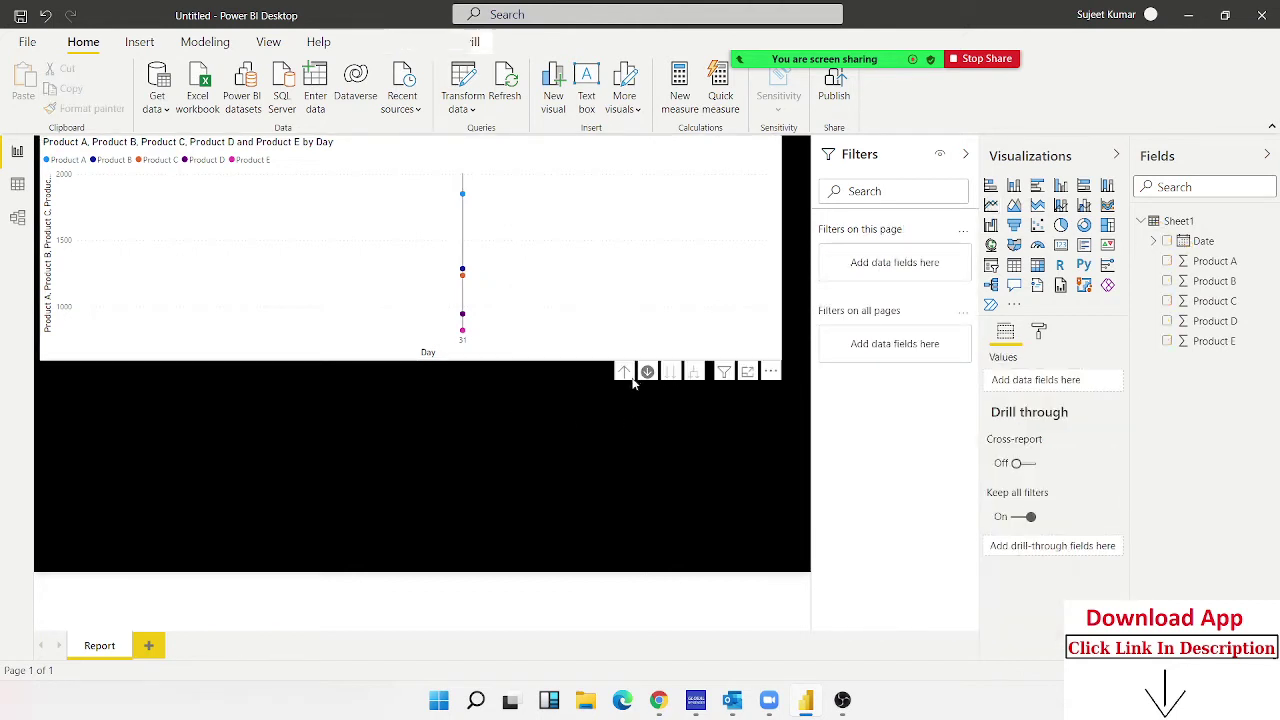
{"action": "left_click", "coordinate": [630, 378]}
{"action": "left_click", "coordinate": [625, 376]}
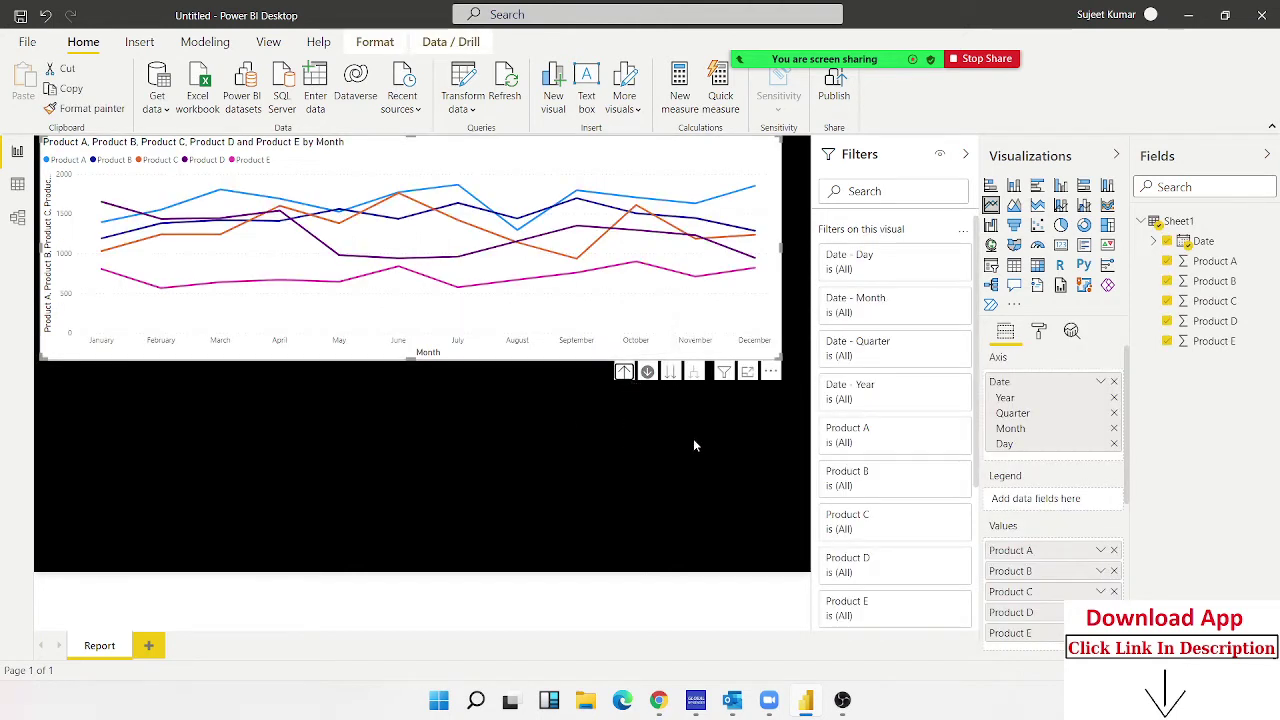
{"action": "left_click", "coordinate": [617, 430]}
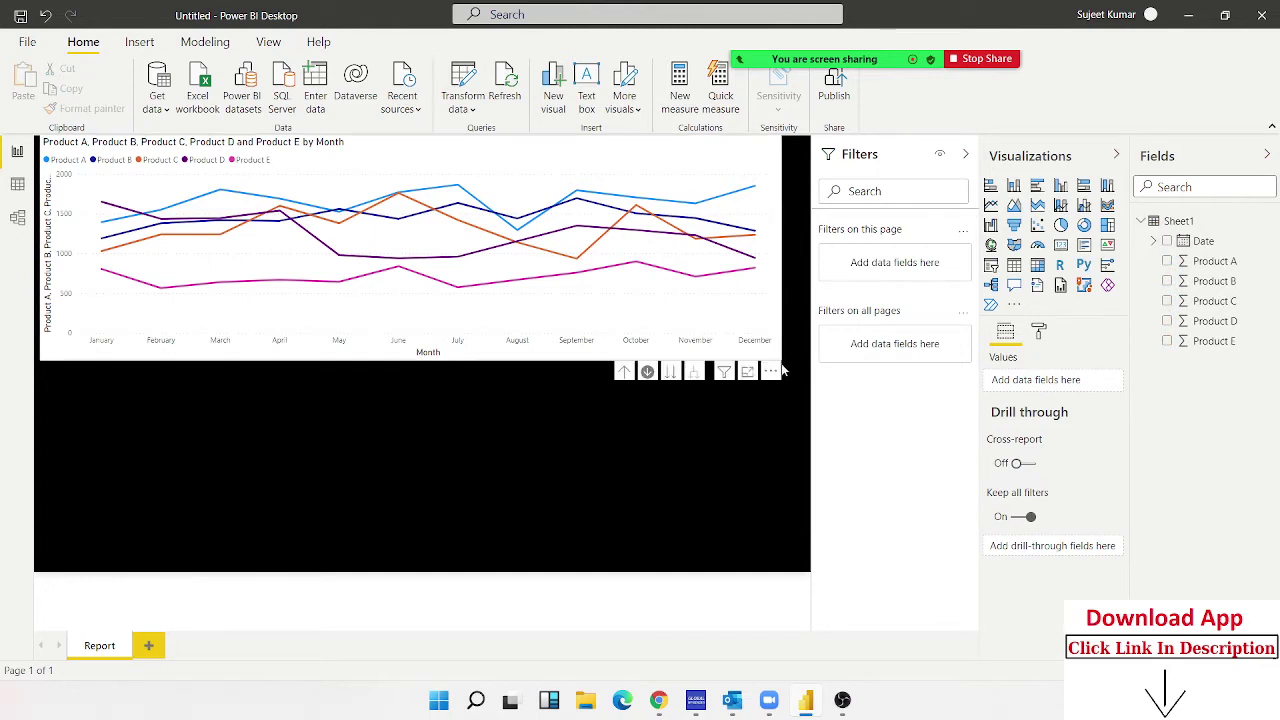
{"action": "left_click", "coordinate": [780, 364]}
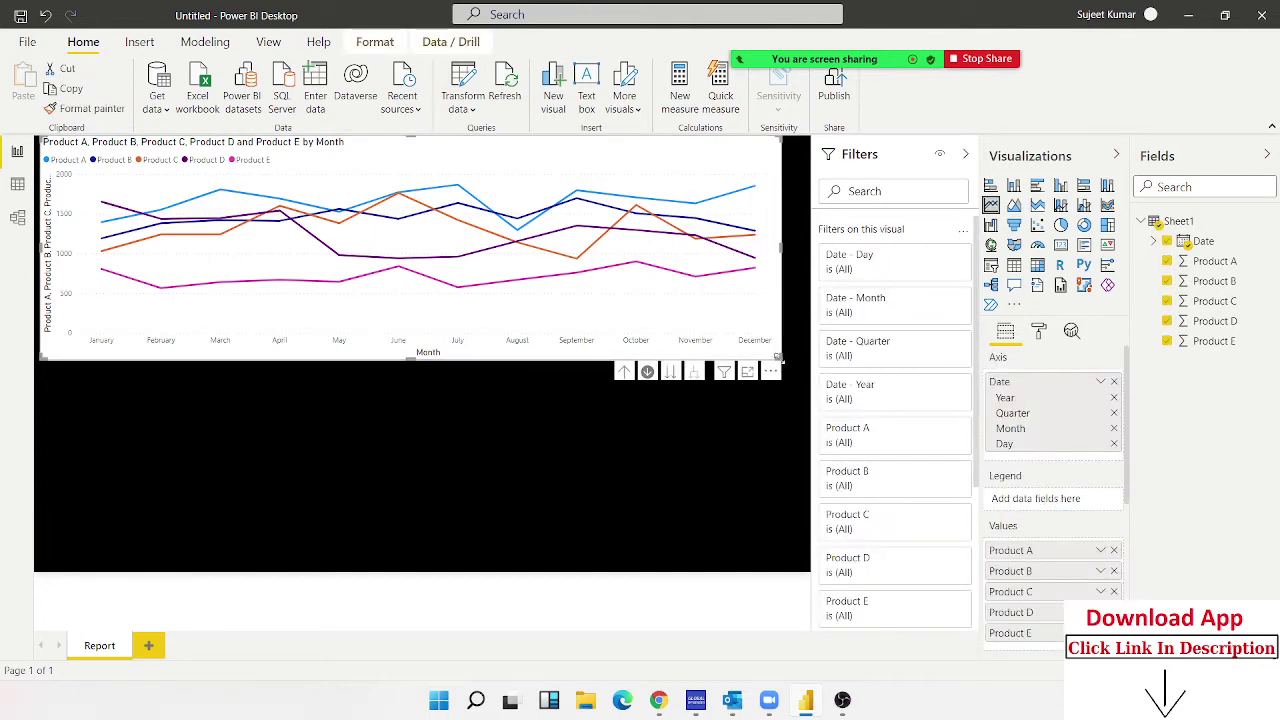
- Widen the line chart and switch off its white background
{"action": "left_click_drag", "start_coordinate": [787, 365], "coordinate": [806, 373]}
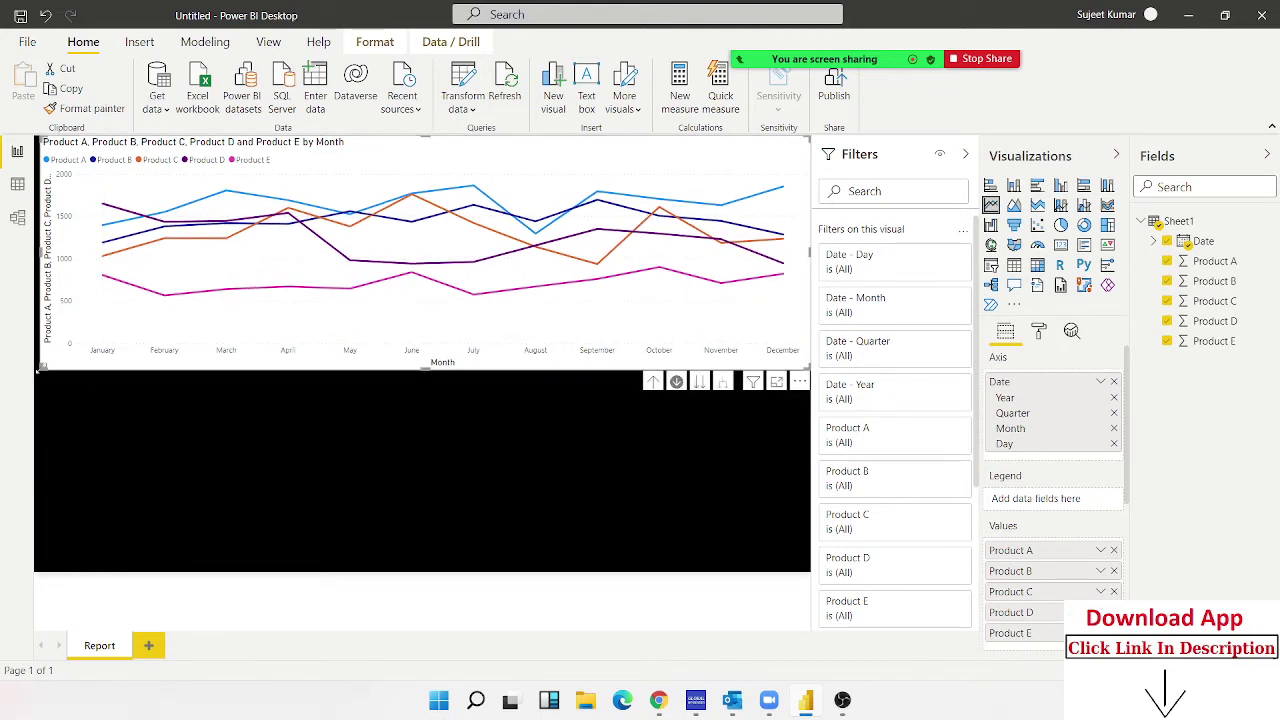
{"action": "left_click_drag", "start_coordinate": [37, 369], "coordinate": [34, 374]}
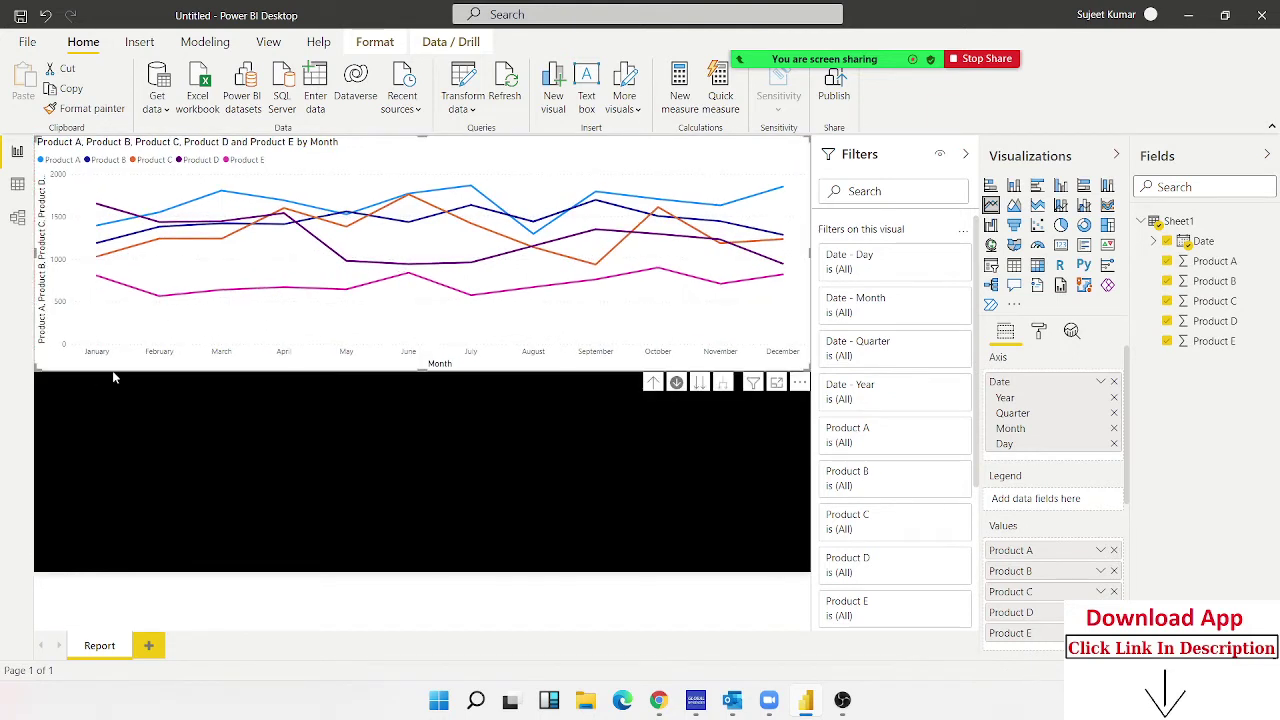
{"action": "left_click", "coordinate": [1039, 333]}
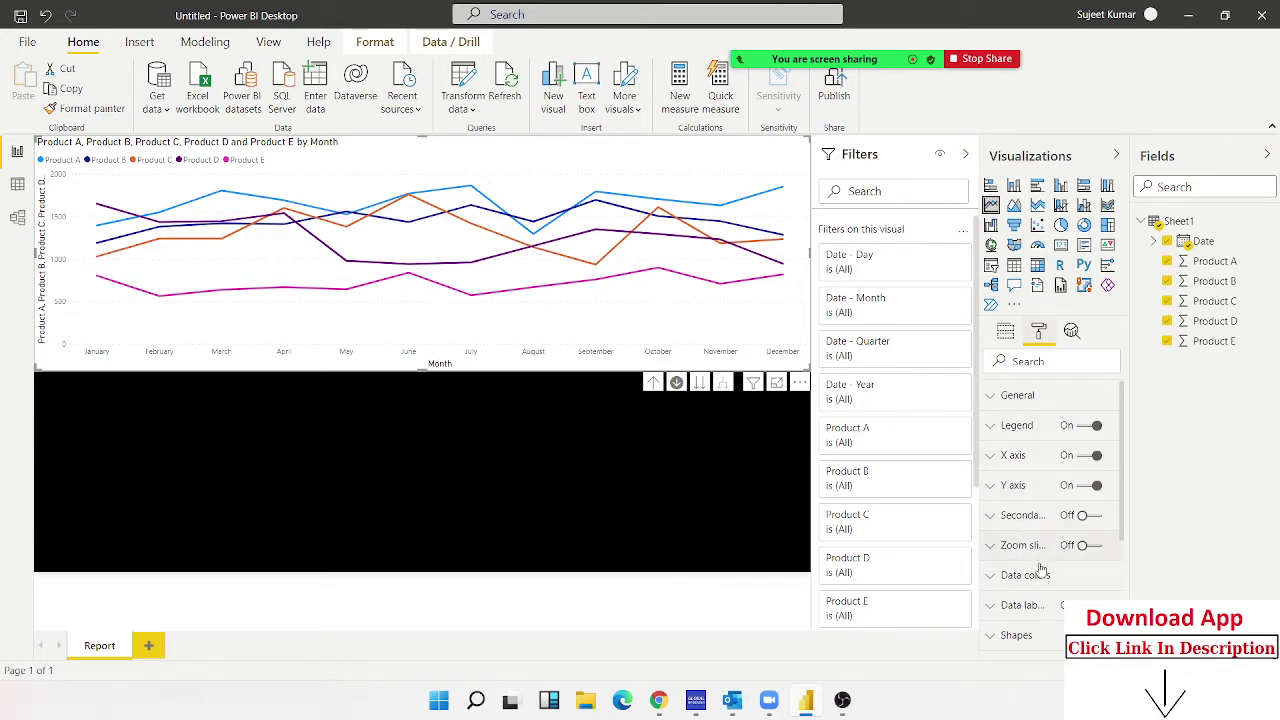
{"action": "scroll", "coordinate": [1046, 605], "scroll_direction": "down", "scroll_amount": 2}
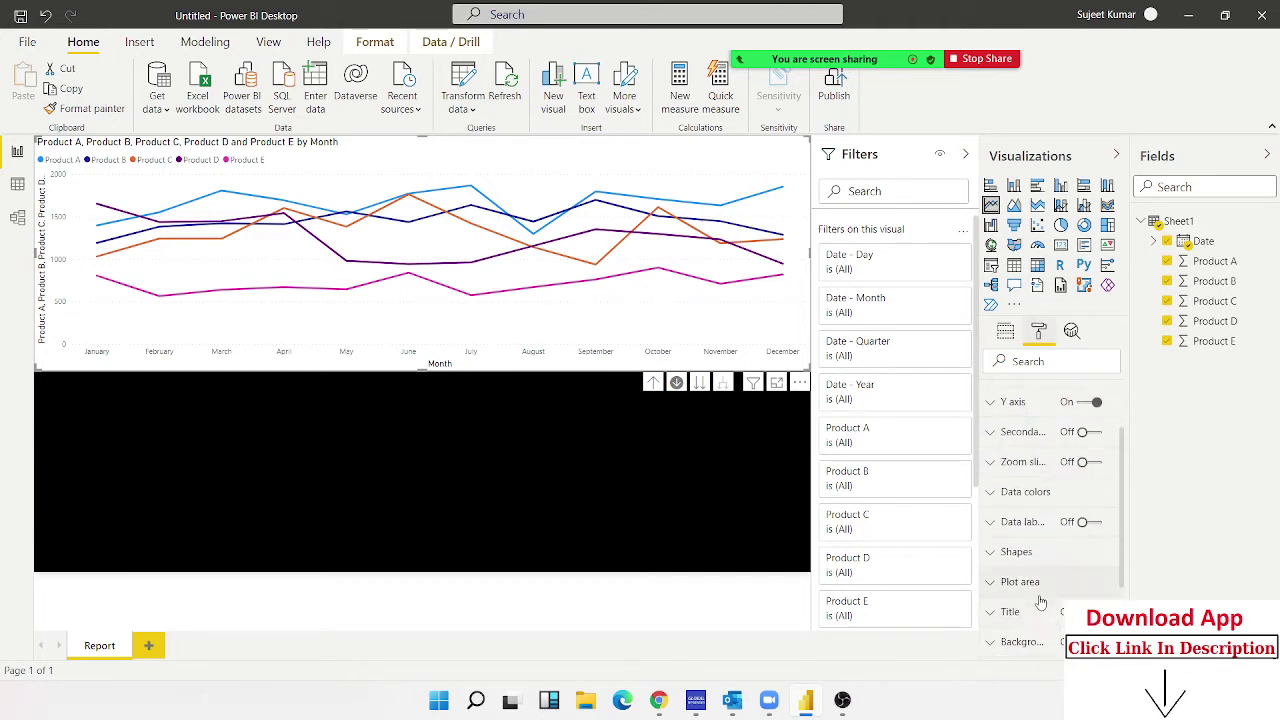
{"action": "scroll", "coordinate": [1040, 605], "scroll_direction": "down", "scroll_amount": 3}
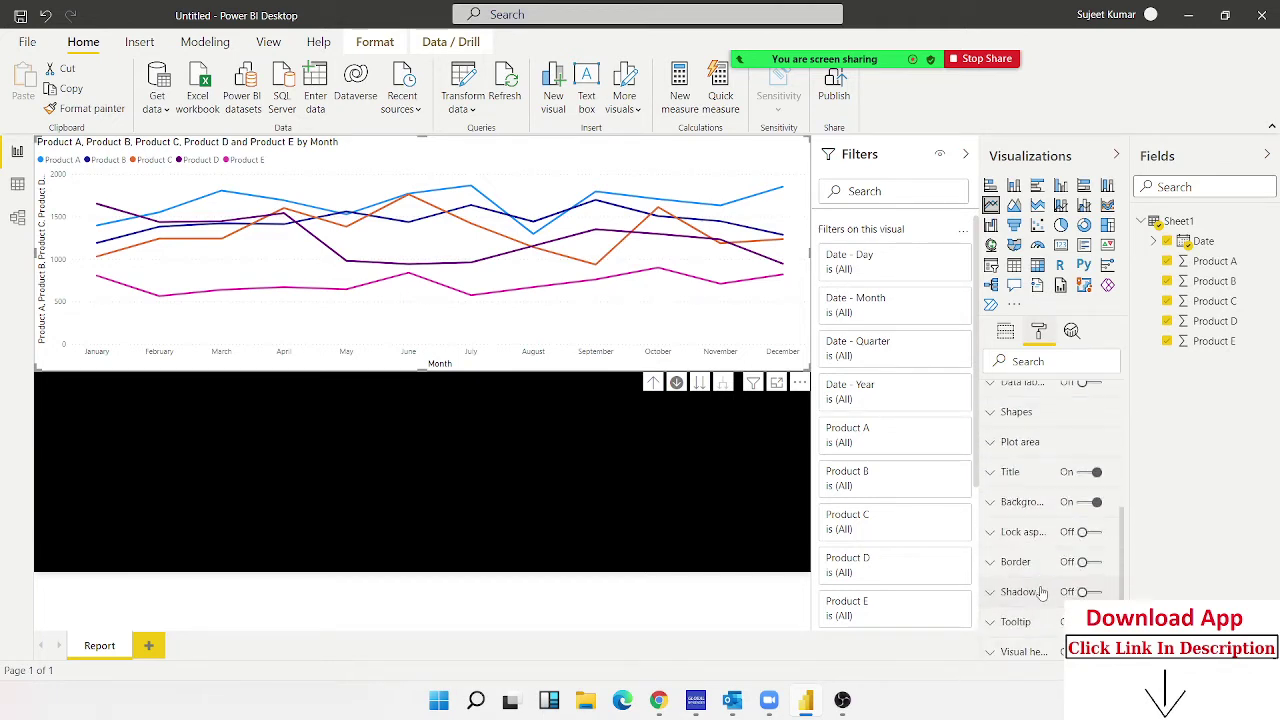
{"action": "left_click", "coordinate": [1080, 508]}
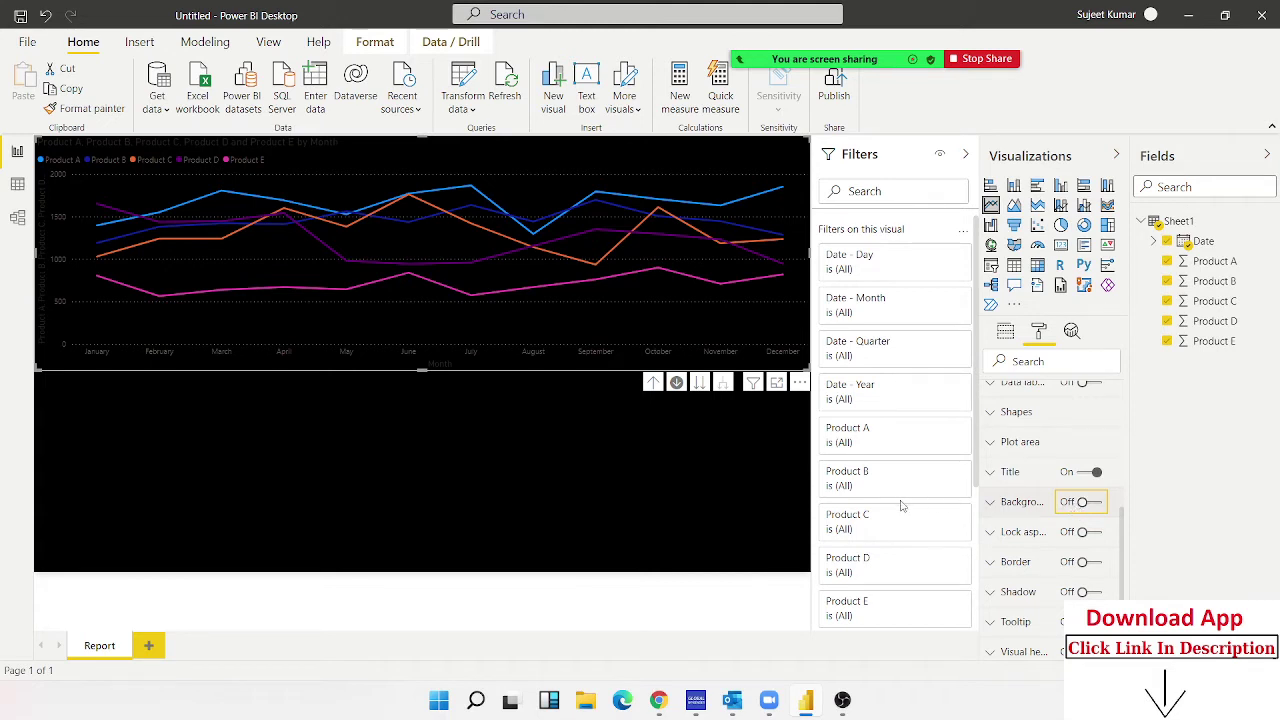
- Set the line chart's title font colour to white
{"action": "left_click", "coordinate": [1010, 478]}
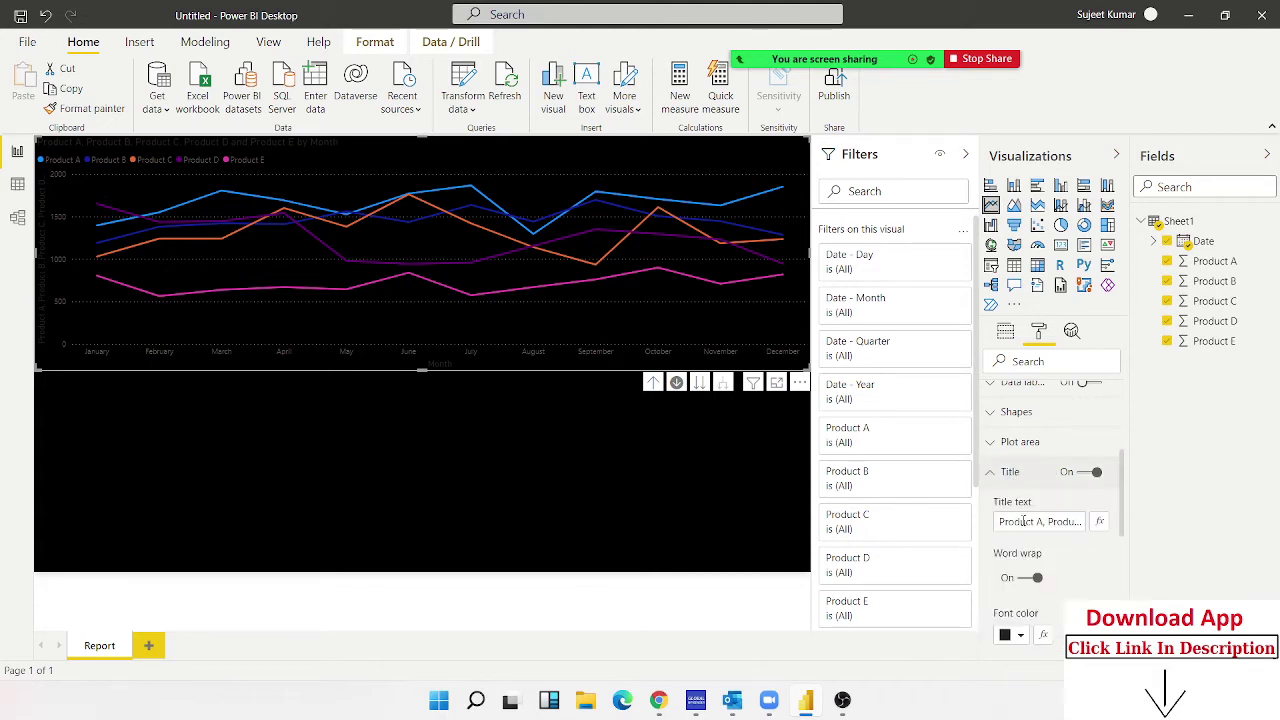
{"action": "scroll", "coordinate": [1035, 580], "scroll_direction": "down", "scroll_amount": 2}
{"action": "left_click", "coordinate": [1020, 553]}
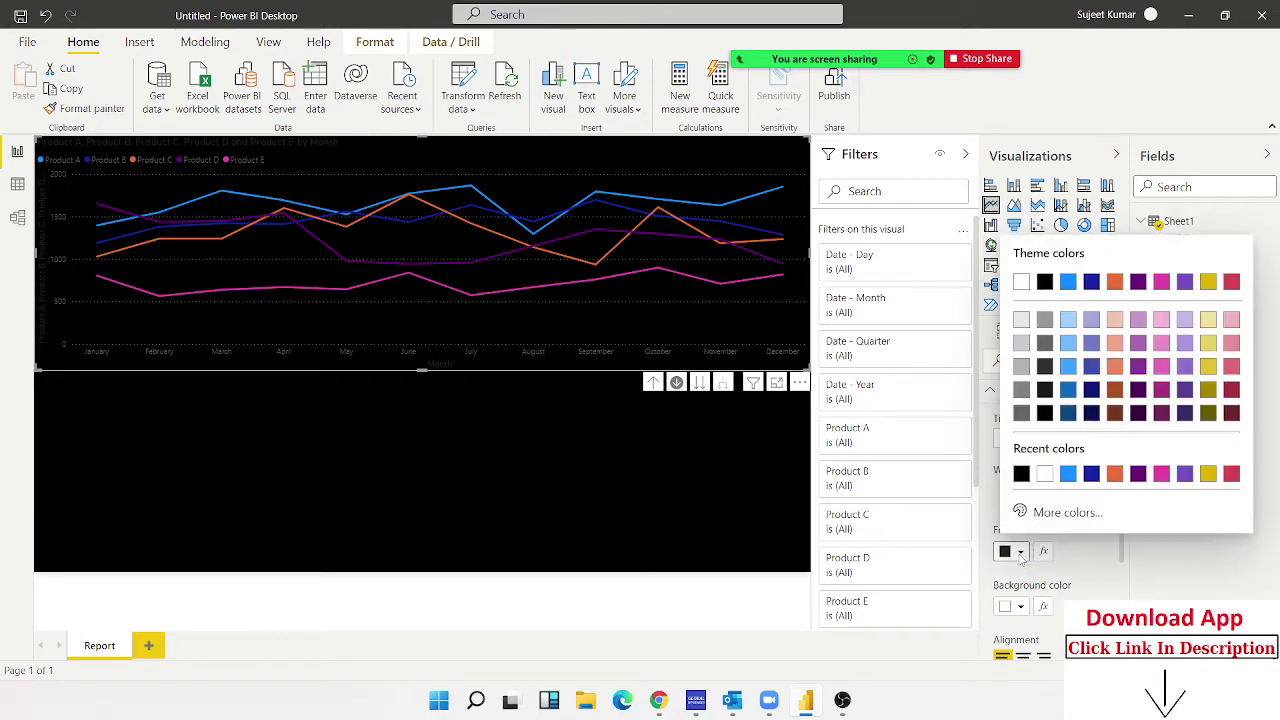
{"action": "left_click", "coordinate": [1021, 281]}
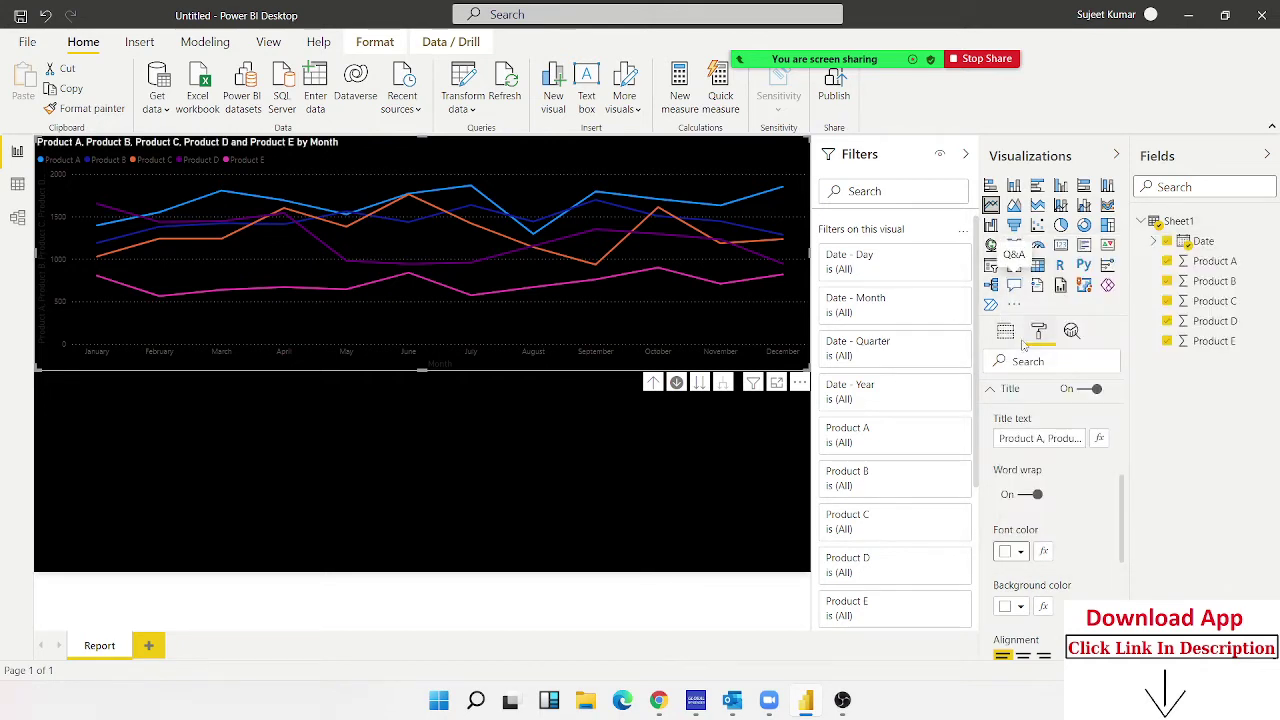
{"action": "left_click", "coordinate": [989, 390]}
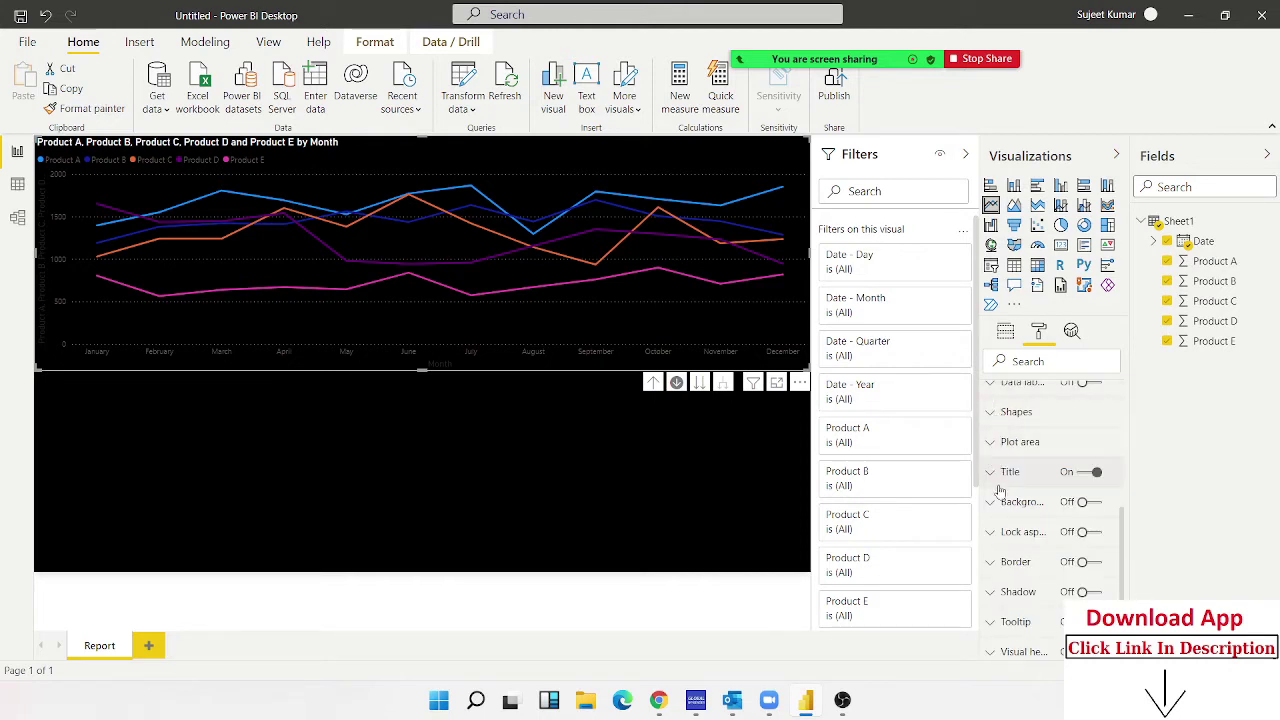
{"action": "scroll", "coordinate": [998, 495], "scroll_direction": "up", "scroll_amount": 2}
{"action": "scroll", "coordinate": [998, 505], "scroll_direction": "up", "scroll_amount": 2}
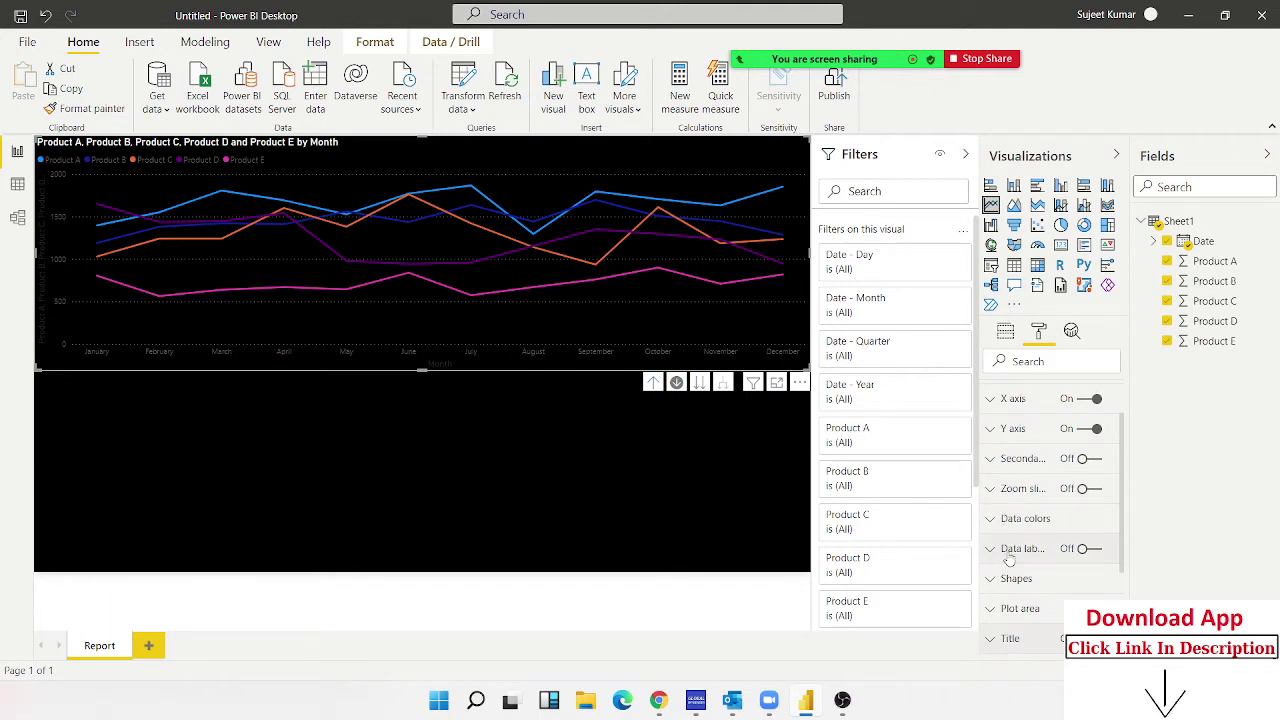
{"action": "scroll", "coordinate": [1019, 537], "scroll_direction": "up", "scroll_amount": 2}
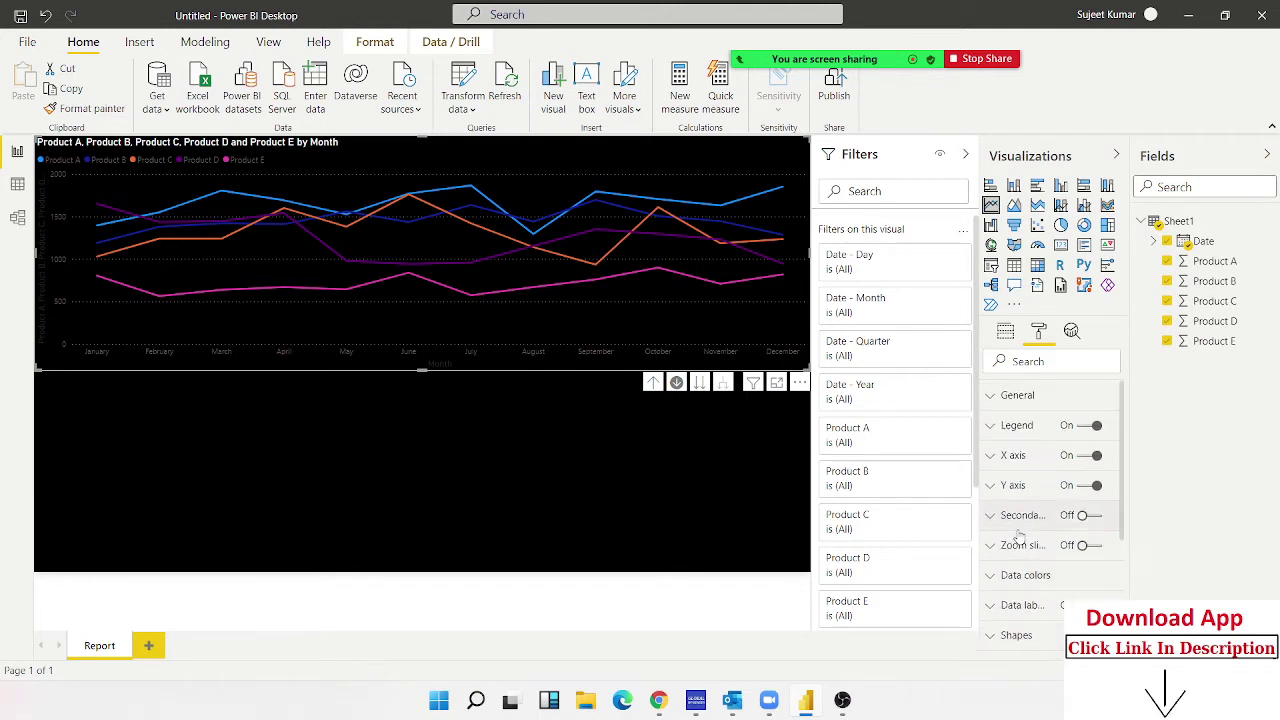
- Make the X-axis labels white
{"action": "left_click", "coordinate": [994, 456]}
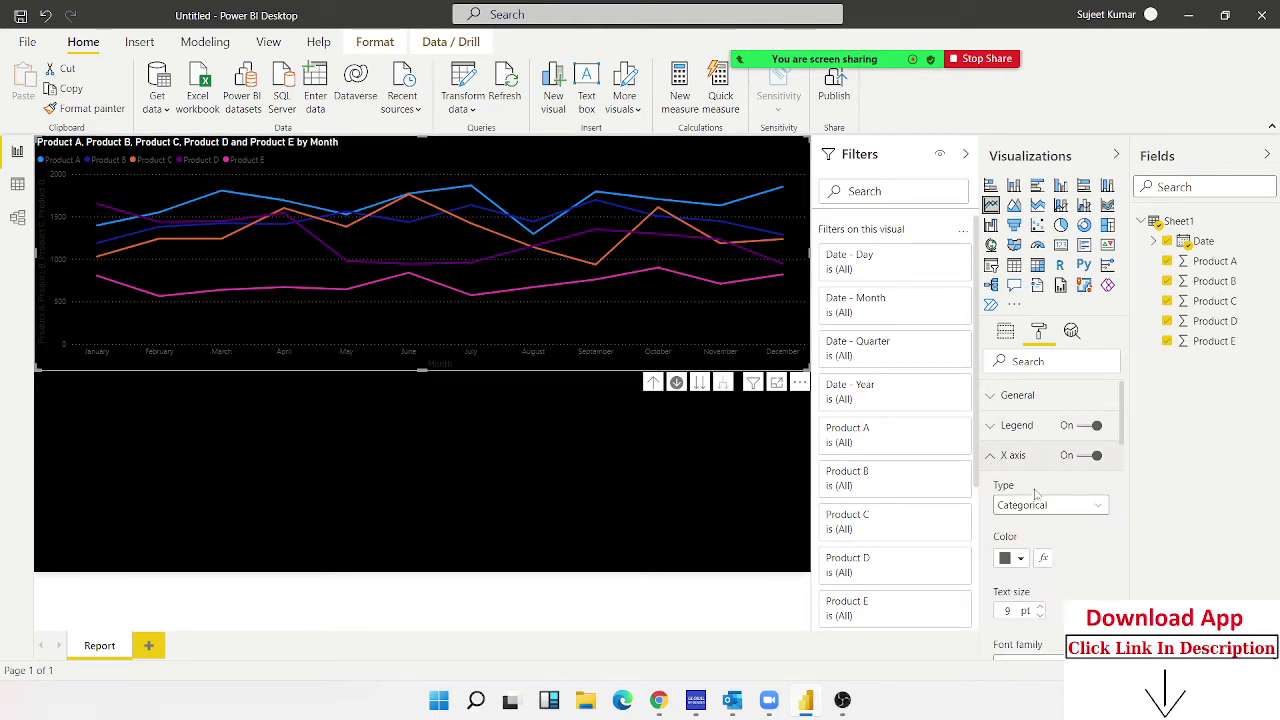
{"action": "left_click", "coordinate": [1020, 559]}
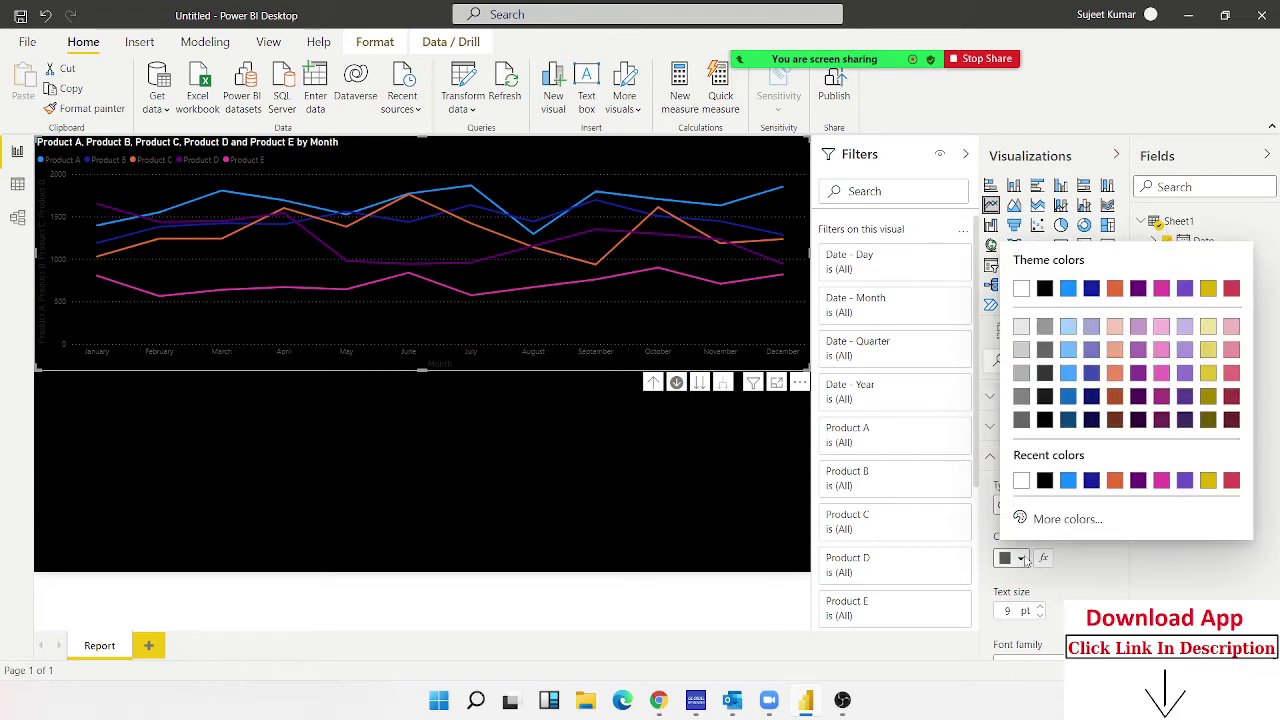
{"action": "left_click", "coordinate": [1020, 290]}
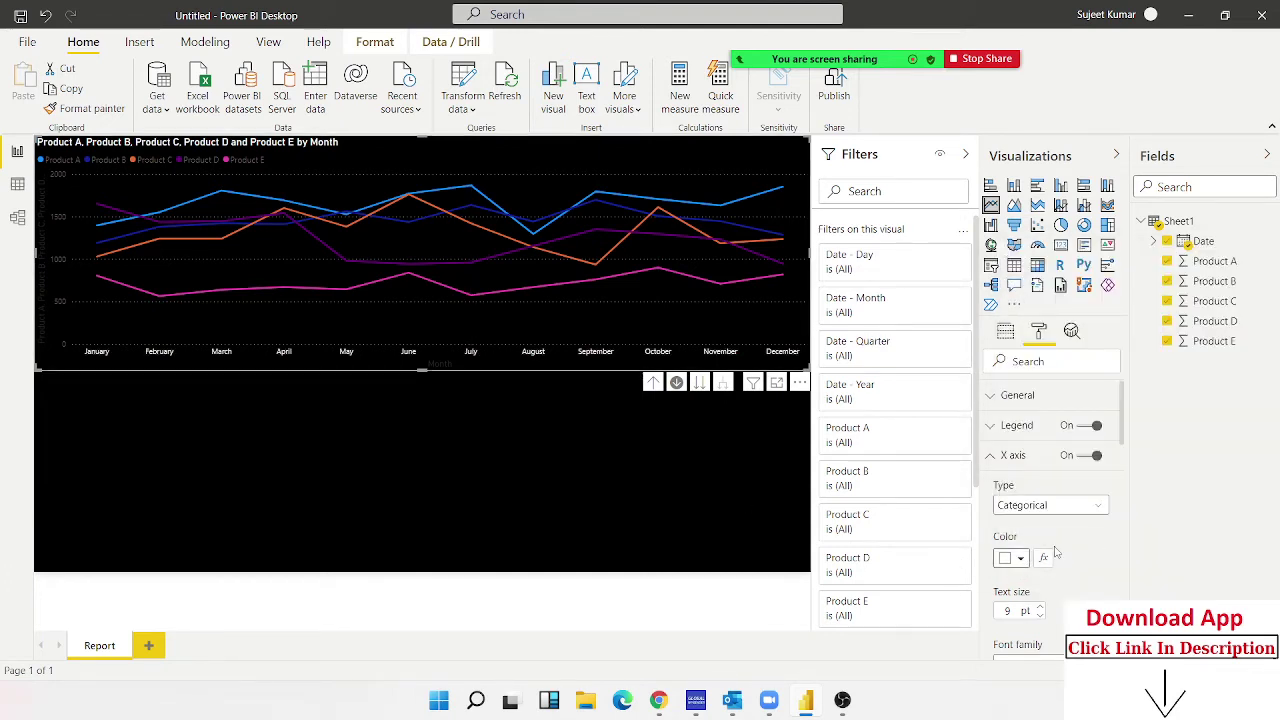
{"action": "scroll", "coordinate": [1055, 553], "scroll_direction": "down", "scroll_amount": 3}
{"action": "scroll", "coordinate": [1045, 555], "scroll_direction": "down", "scroll_amount": 3}
{"action": "scroll", "coordinate": [1035, 520], "scroll_direction": "down", "scroll_amount": 2}
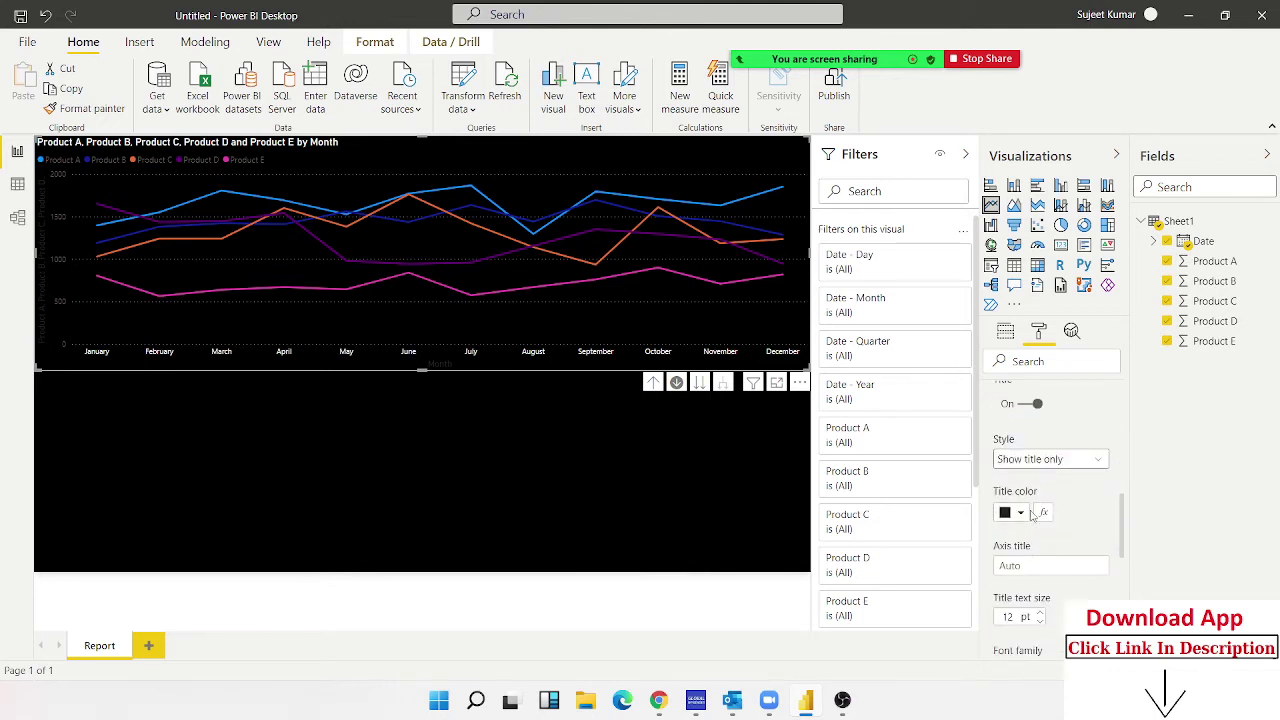
{"action": "scroll", "coordinate": [1033, 513], "scroll_direction": "down", "scroll_amount": 3}
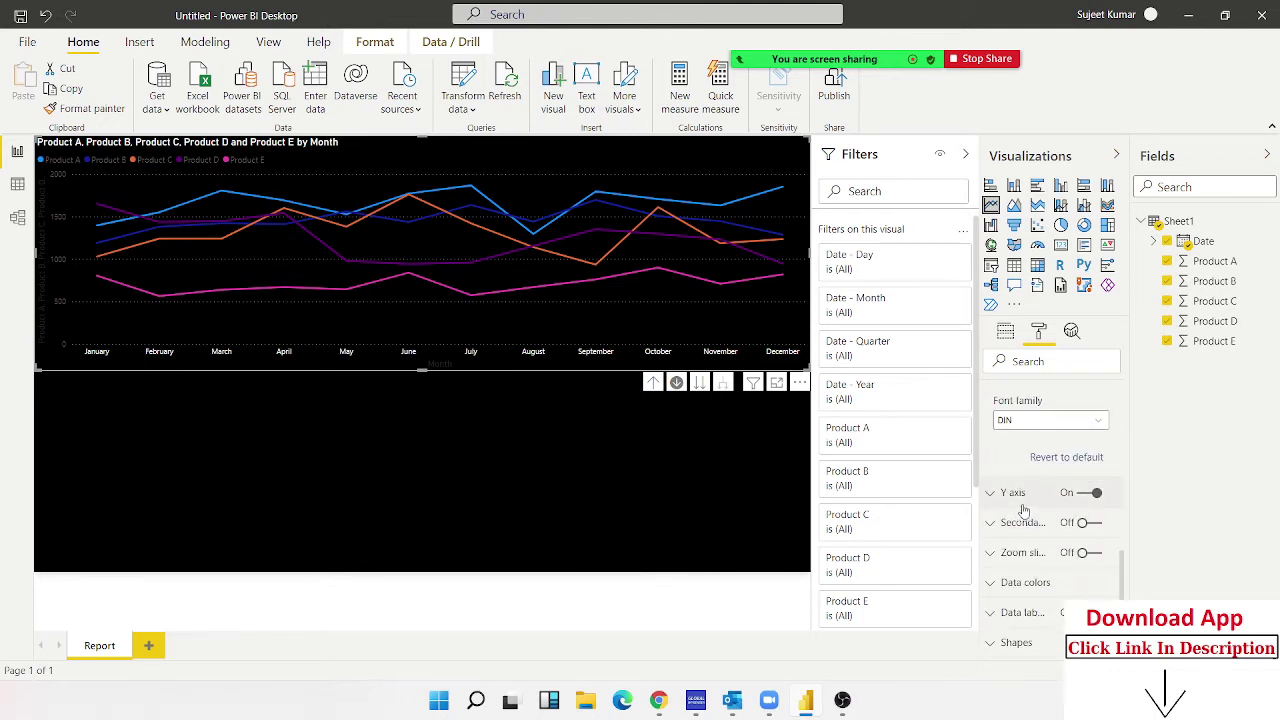
- Make the Y-axis value labels white
{"action": "left_click", "coordinate": [1020, 495]}
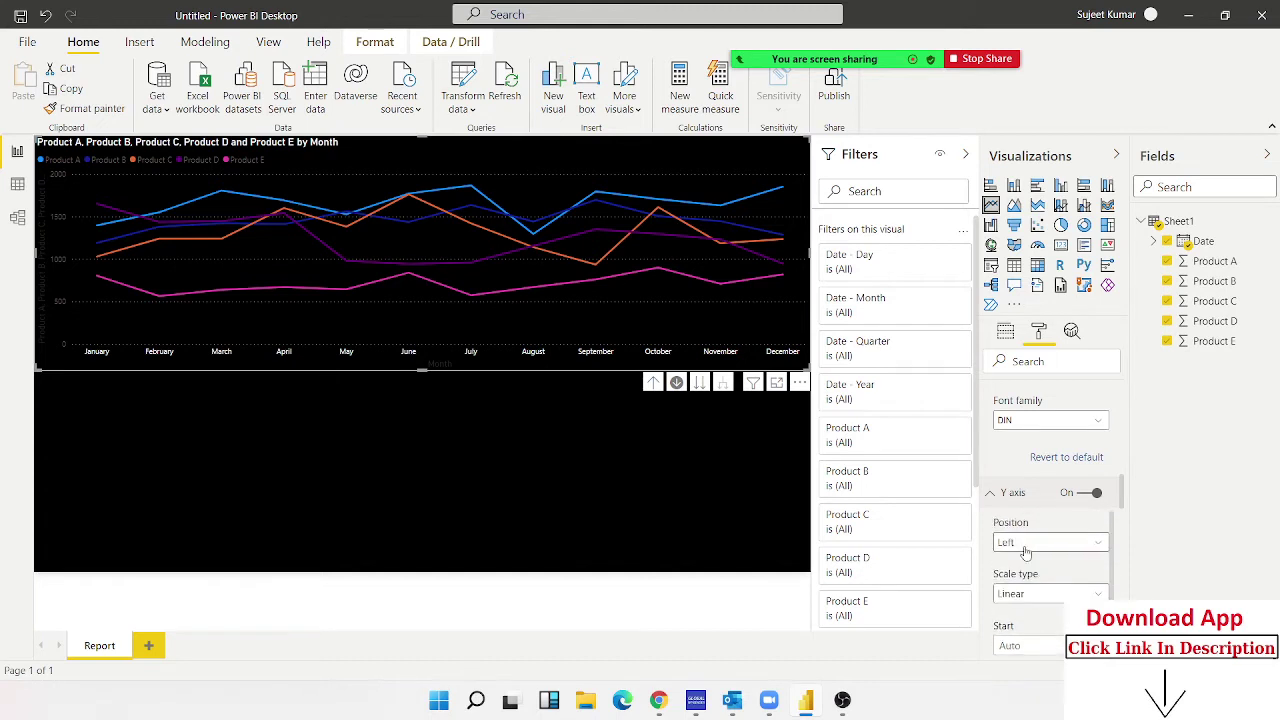
{"action": "scroll", "coordinate": [1025, 550], "scroll_direction": "down", "scroll_amount": 2}
{"action": "scroll", "coordinate": [1025, 530], "scroll_direction": "down", "scroll_amount": 2}
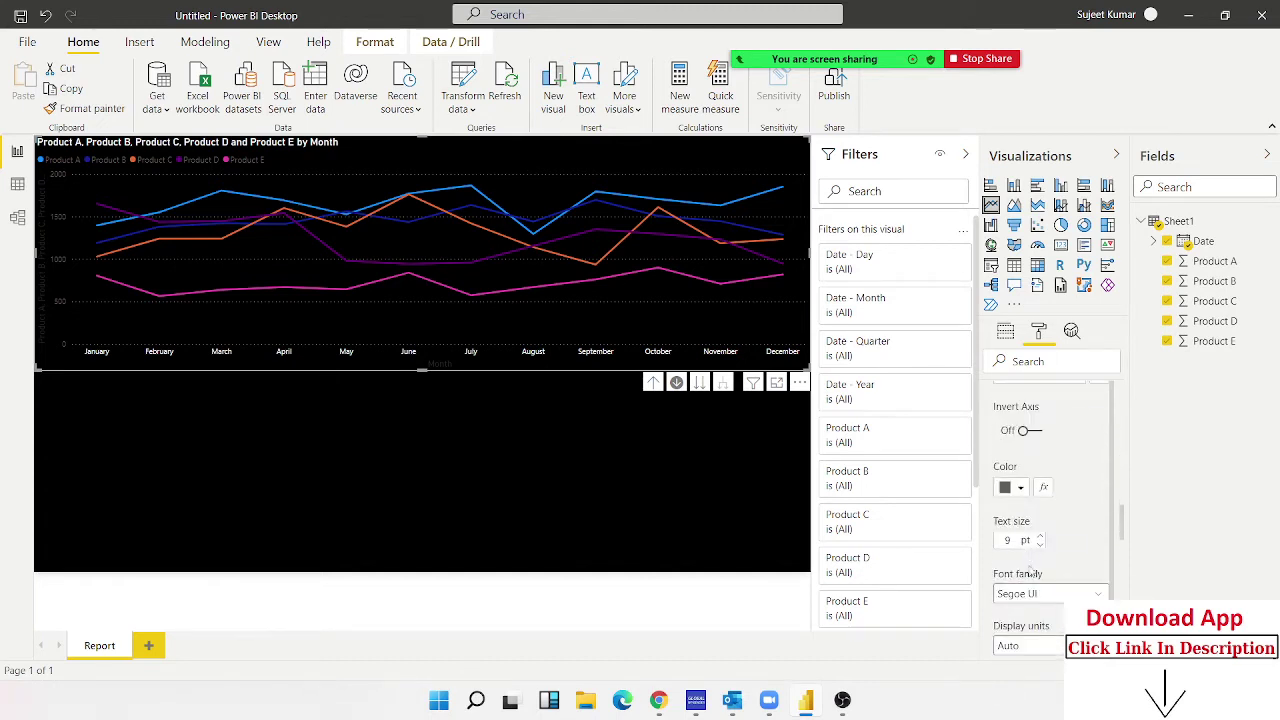
{"action": "left_click", "coordinate": [1020, 488]}
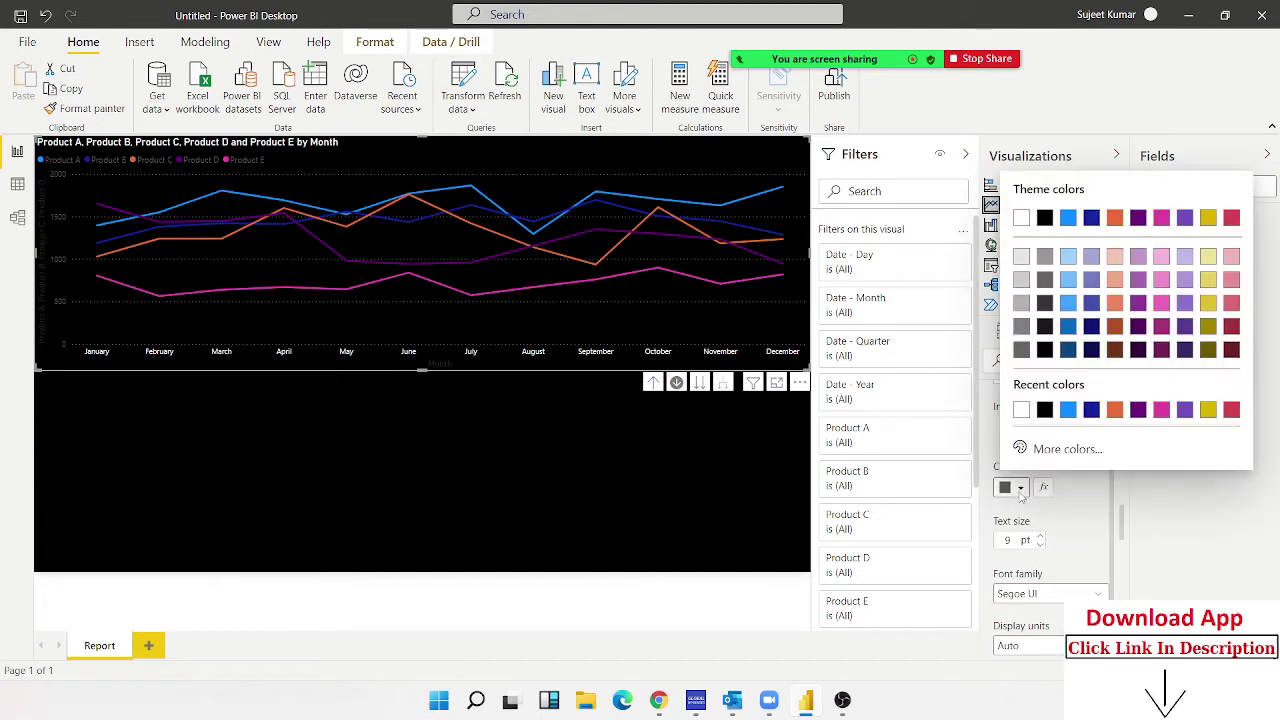
{"action": "left_click", "coordinate": [1021, 411]}
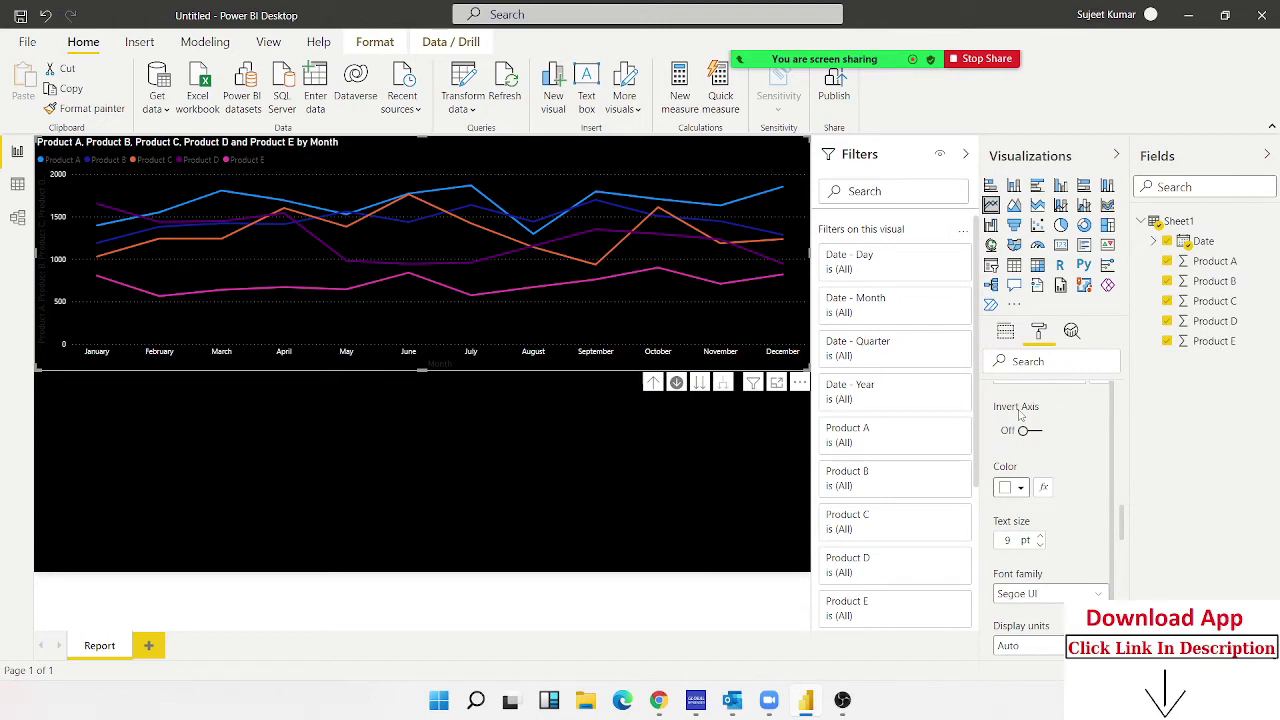
{"action": "scroll", "coordinate": [1018, 430], "scroll_direction": "up", "scroll_amount": 2}
{"action": "scroll", "coordinate": [1016, 438], "scroll_direction": "up", "scroll_amount": 2}
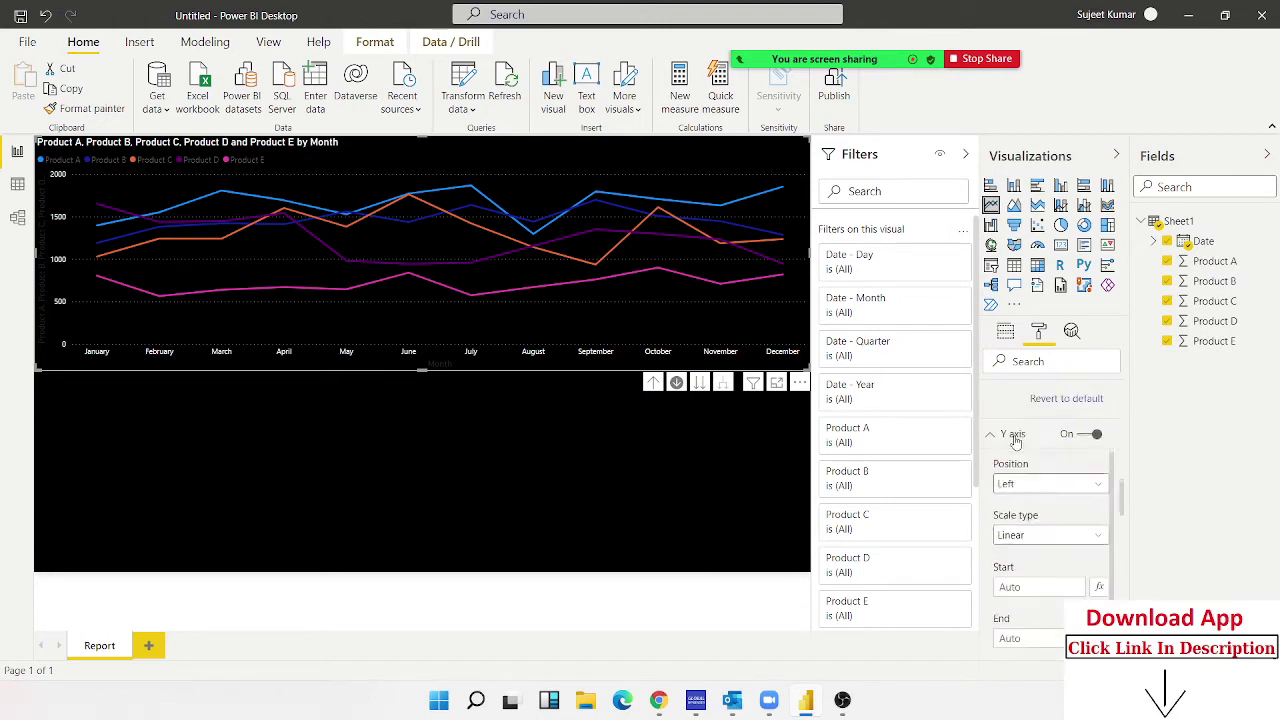
{"action": "scroll", "coordinate": [1016, 440], "scroll_direction": "up", "scroll_amount": 1}
{"action": "left_click", "coordinate": [996, 496]}
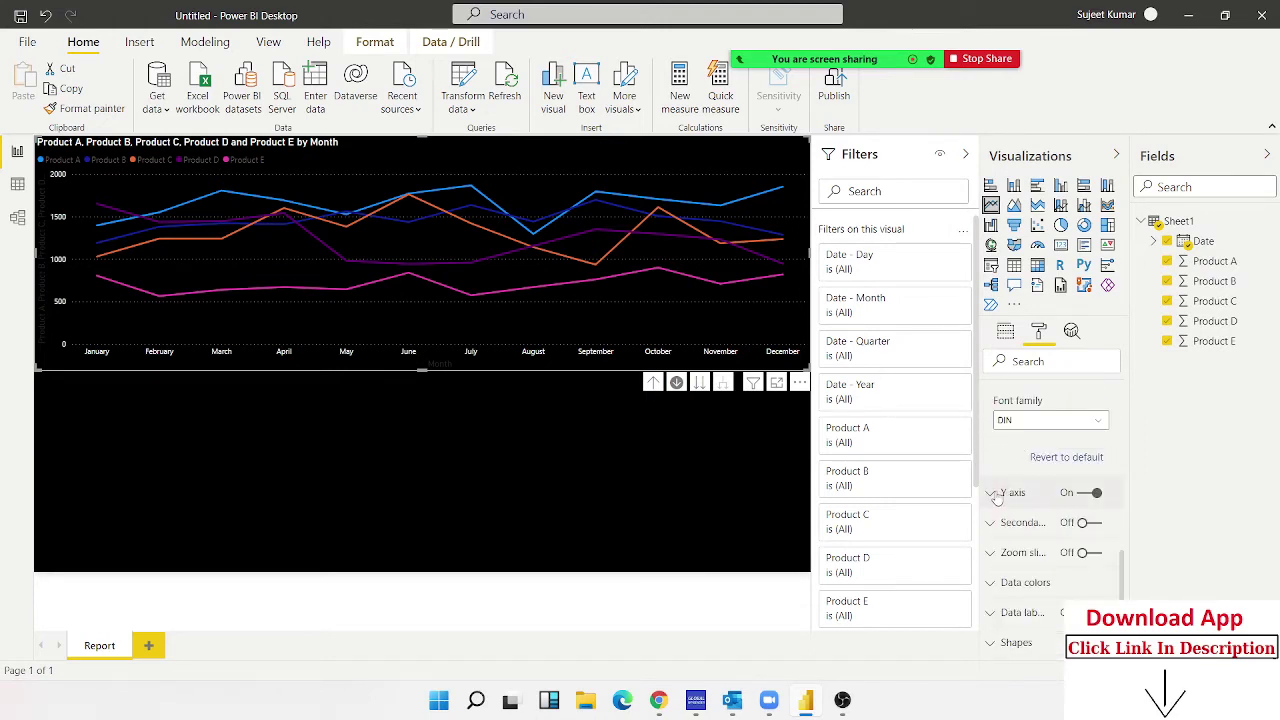
- Make the legend text white and deselect the chart
{"action": "scroll", "coordinate": [990, 560], "scroll_direction": "up", "scroll_amount": 2}
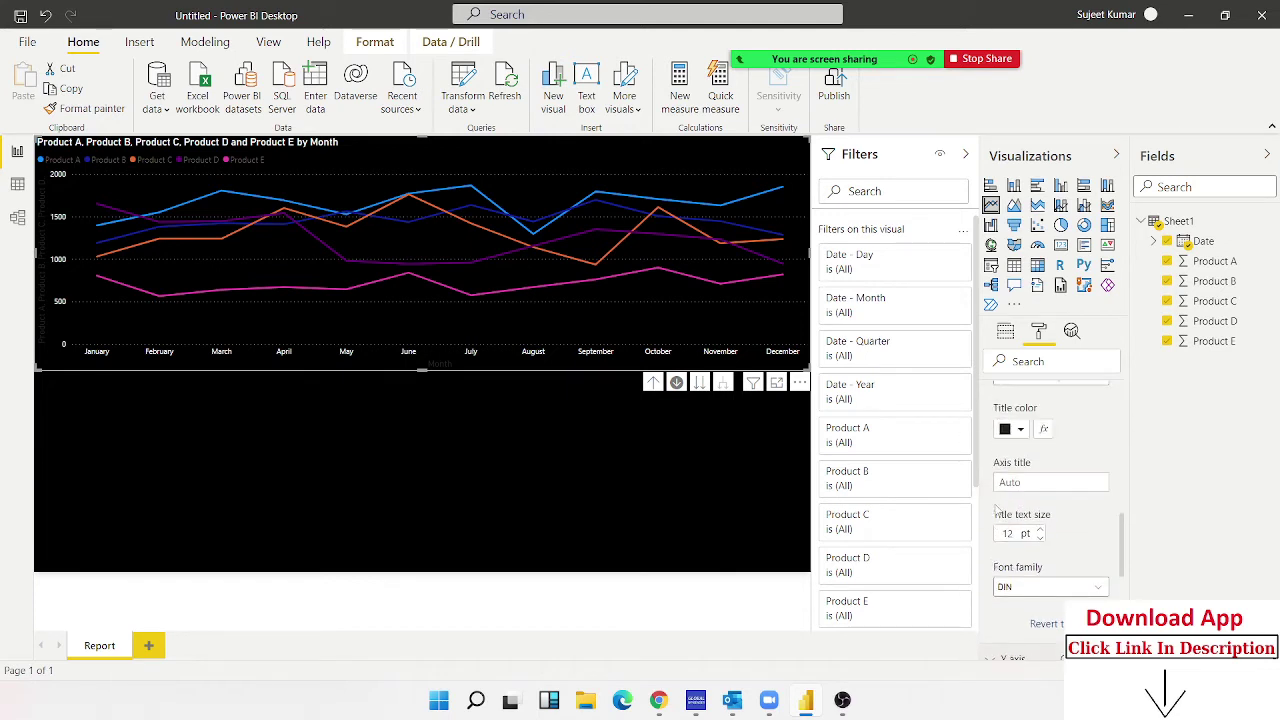
{"action": "scroll", "coordinate": [996, 508], "scroll_direction": "up", "scroll_amount": 2}
{"action": "scroll", "coordinate": [995, 506], "scroll_direction": "up", "scroll_amount": 1}
{"action": "scroll", "coordinate": [994, 505], "scroll_direction": "up", "scroll_amount": 2}
{"action": "scroll", "coordinate": [993, 503], "scroll_direction": "up", "scroll_amount": 2}
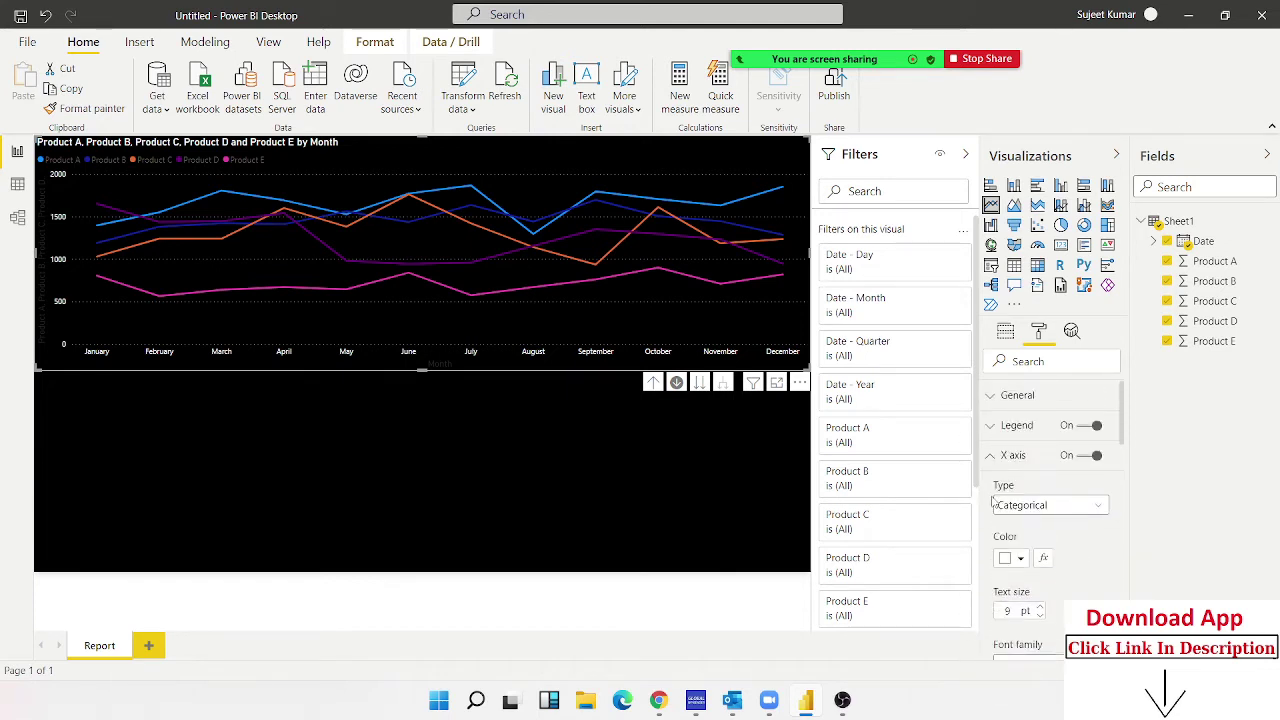
{"action": "left_click", "coordinate": [991, 458]}
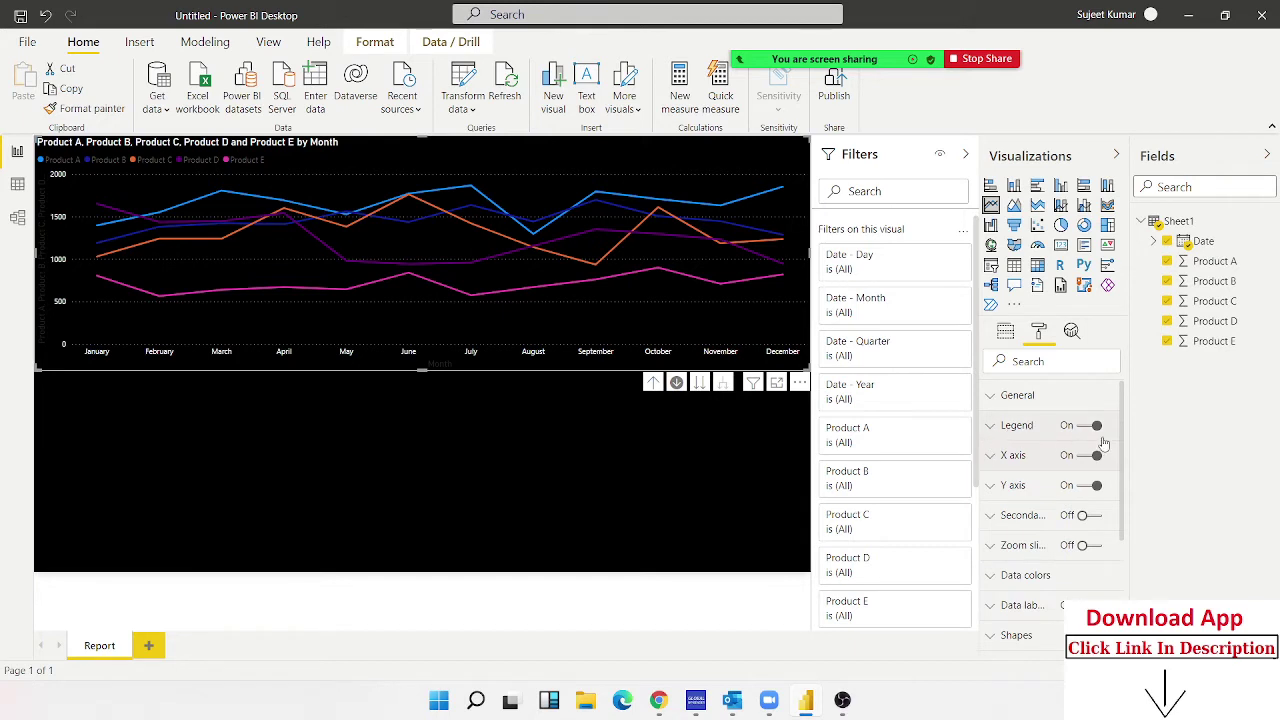
{"action": "left_click", "coordinate": [998, 428]}
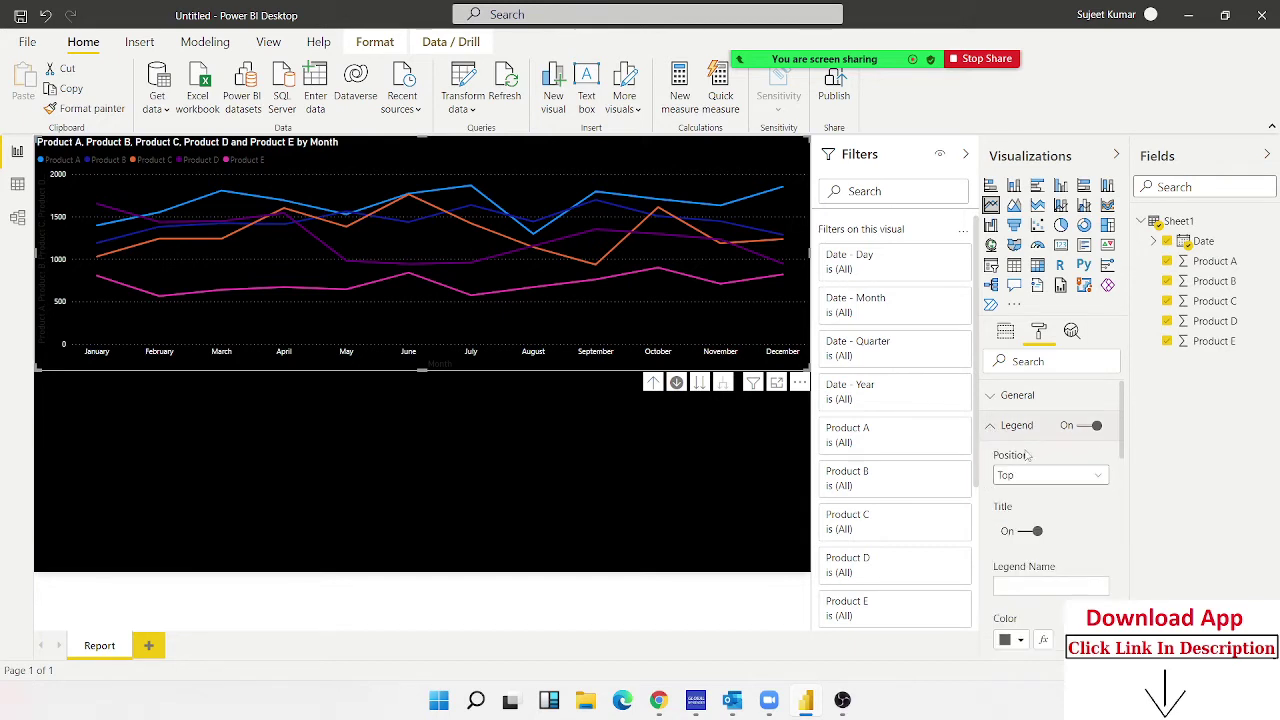
{"action": "scroll", "coordinate": [1037, 510], "scroll_direction": "down", "scroll_amount": 1}
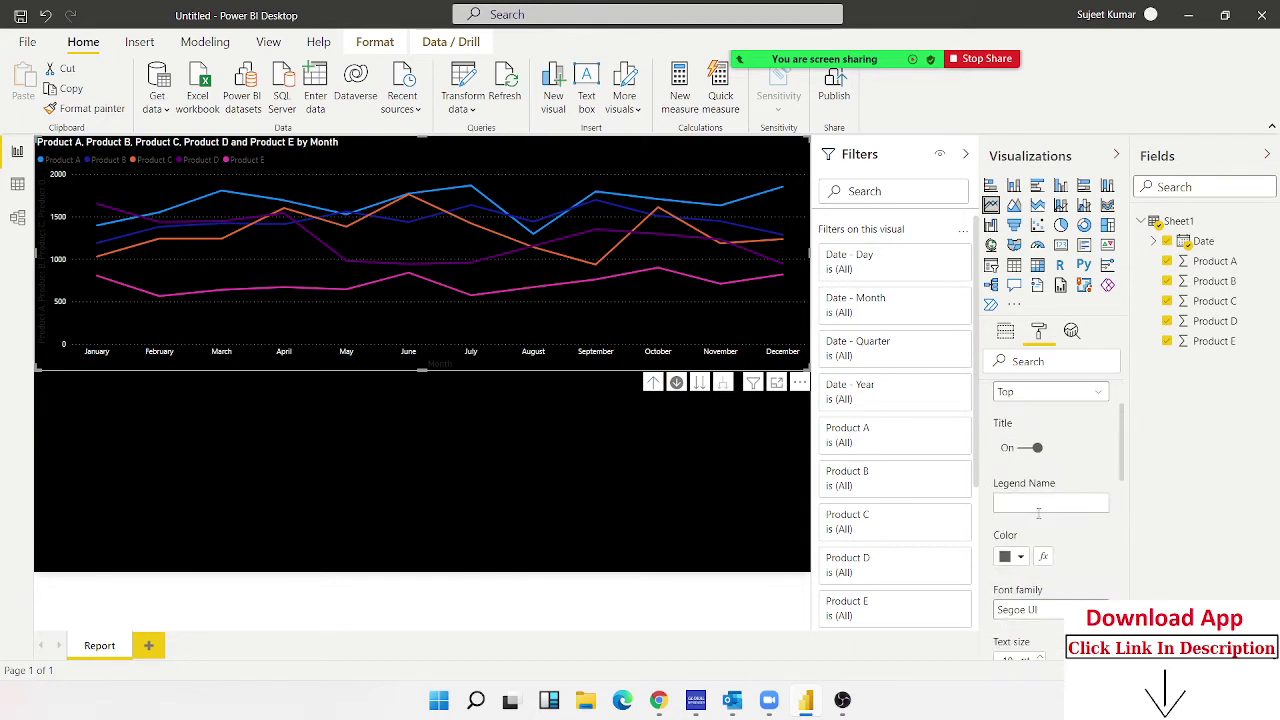
{"action": "left_click", "coordinate": [1021, 561]}
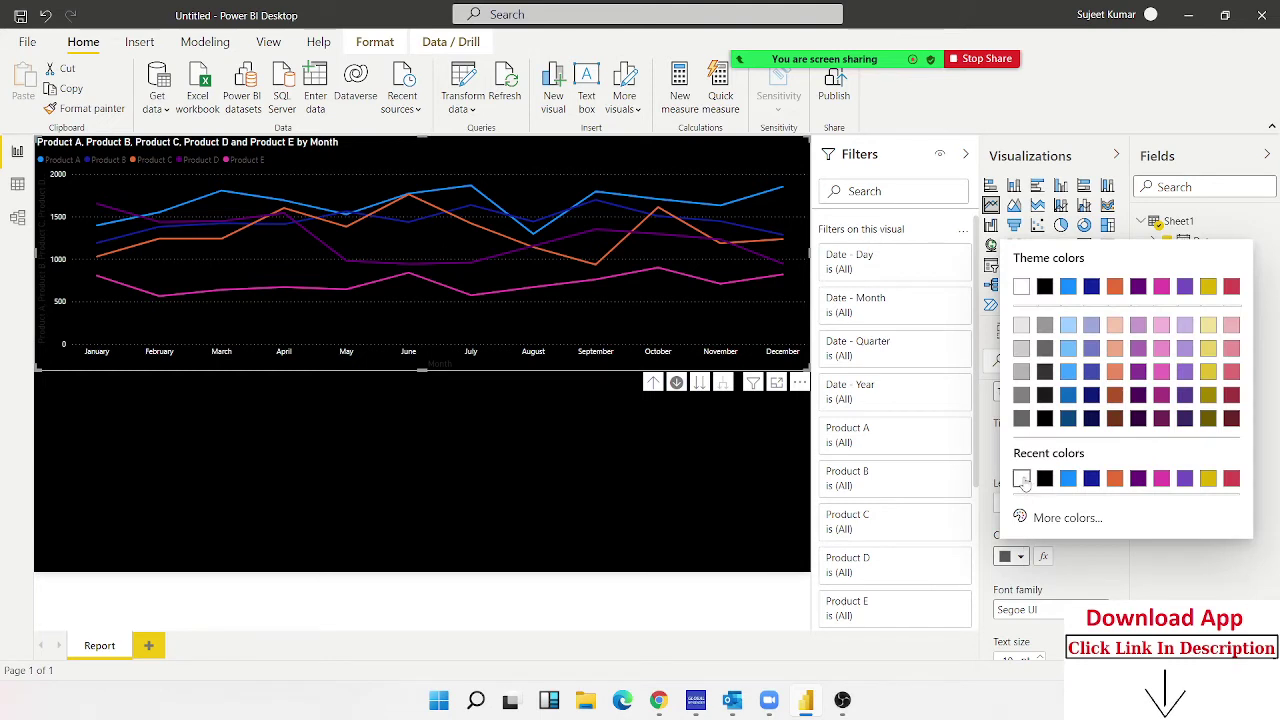
{"action": "left_click", "coordinate": [1024, 483]}
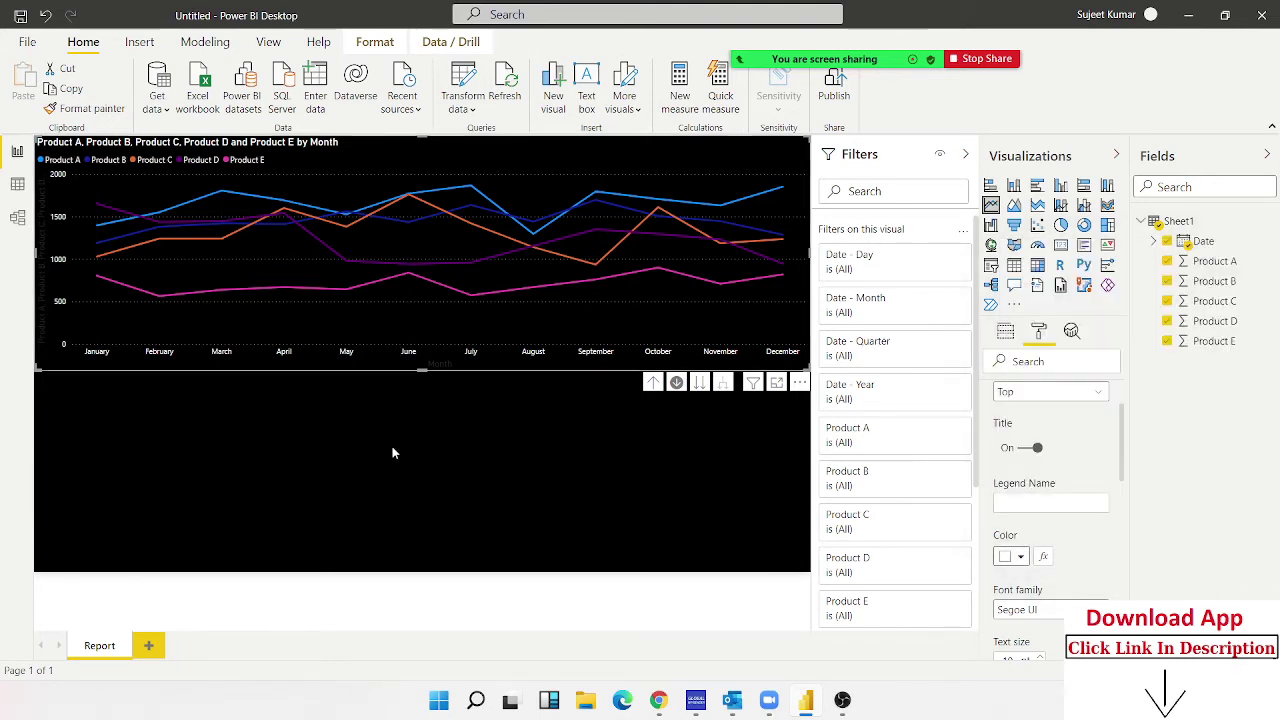
{"action": "left_click", "coordinate": [394, 528]}
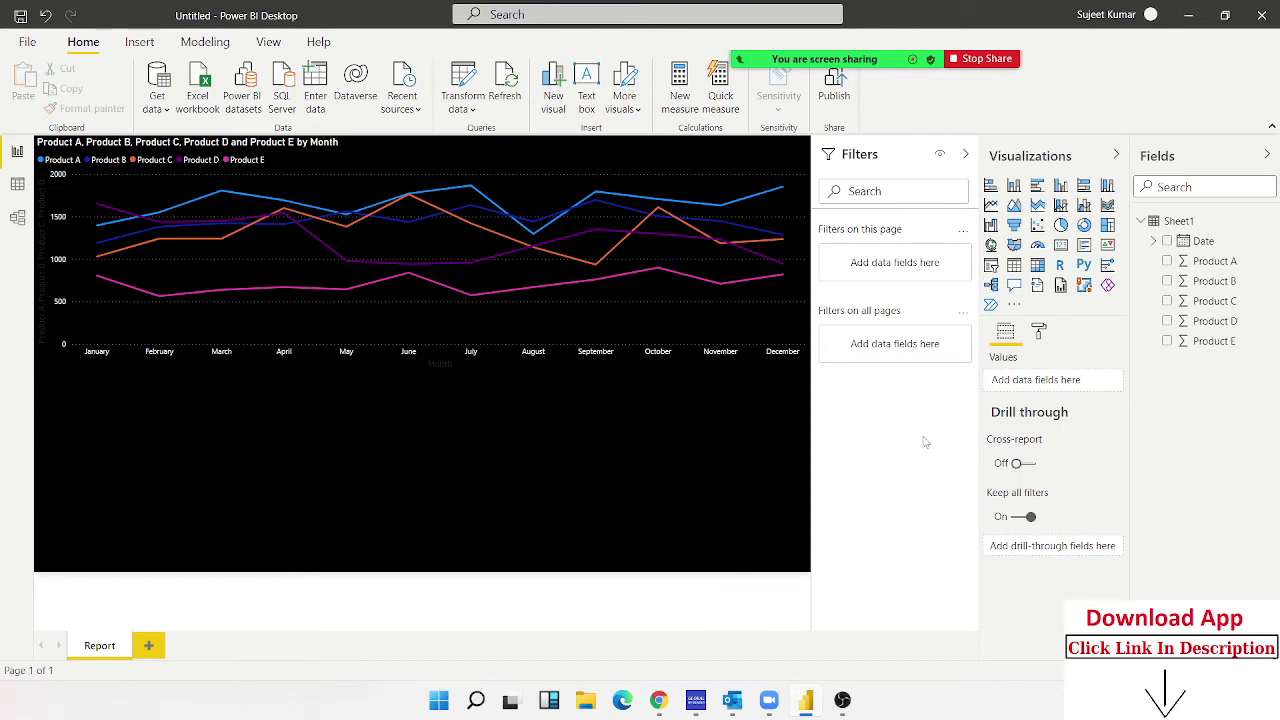
- Browse for a page background image under Format page > Page background
{"action": "left_click", "coordinate": [1039, 334]}
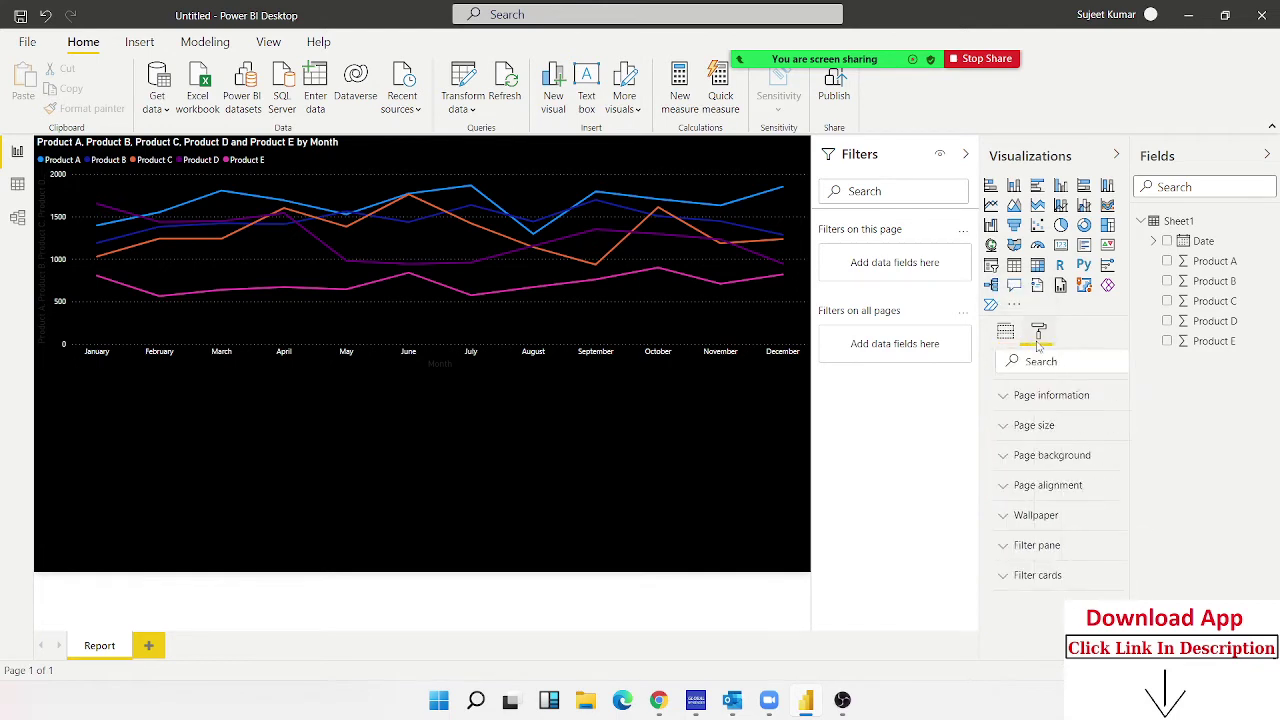
{"action": "left_click", "coordinate": [990, 456]}
{"action": "scroll", "coordinate": [1058, 568], "scroll_direction": "down", "scroll_amount": 1}
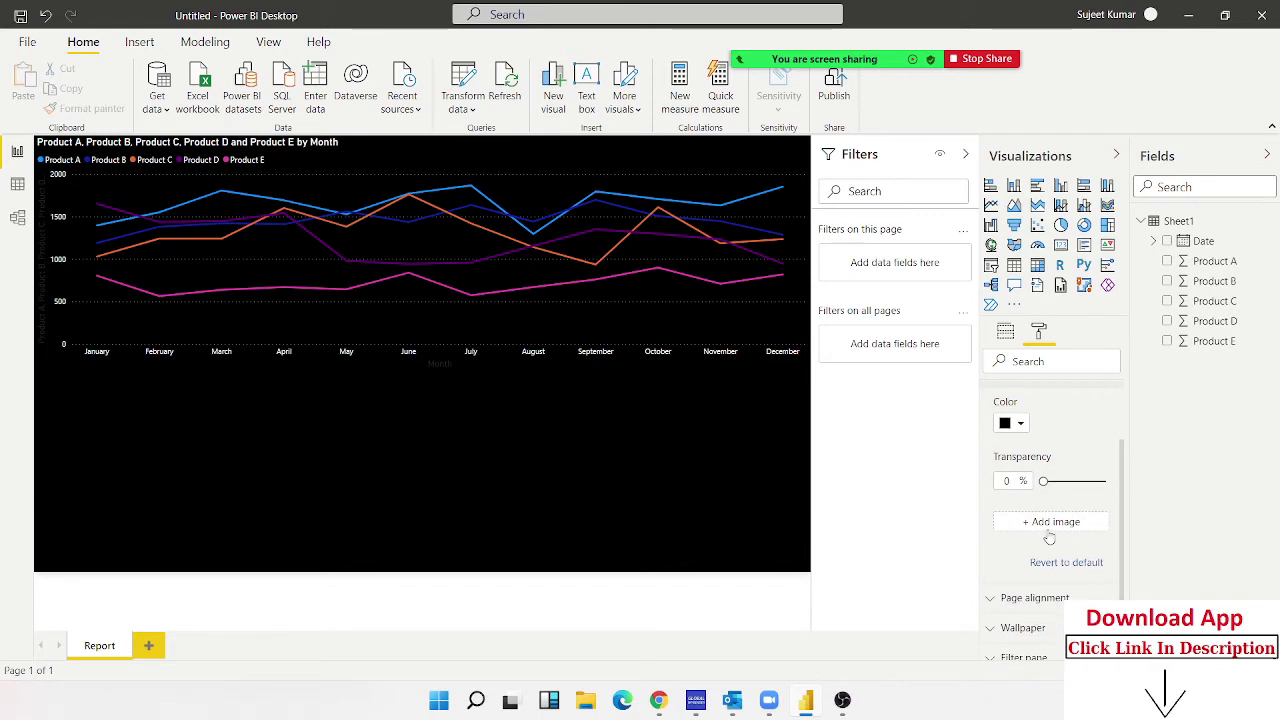
{"action": "left_click", "coordinate": [1050, 522]}
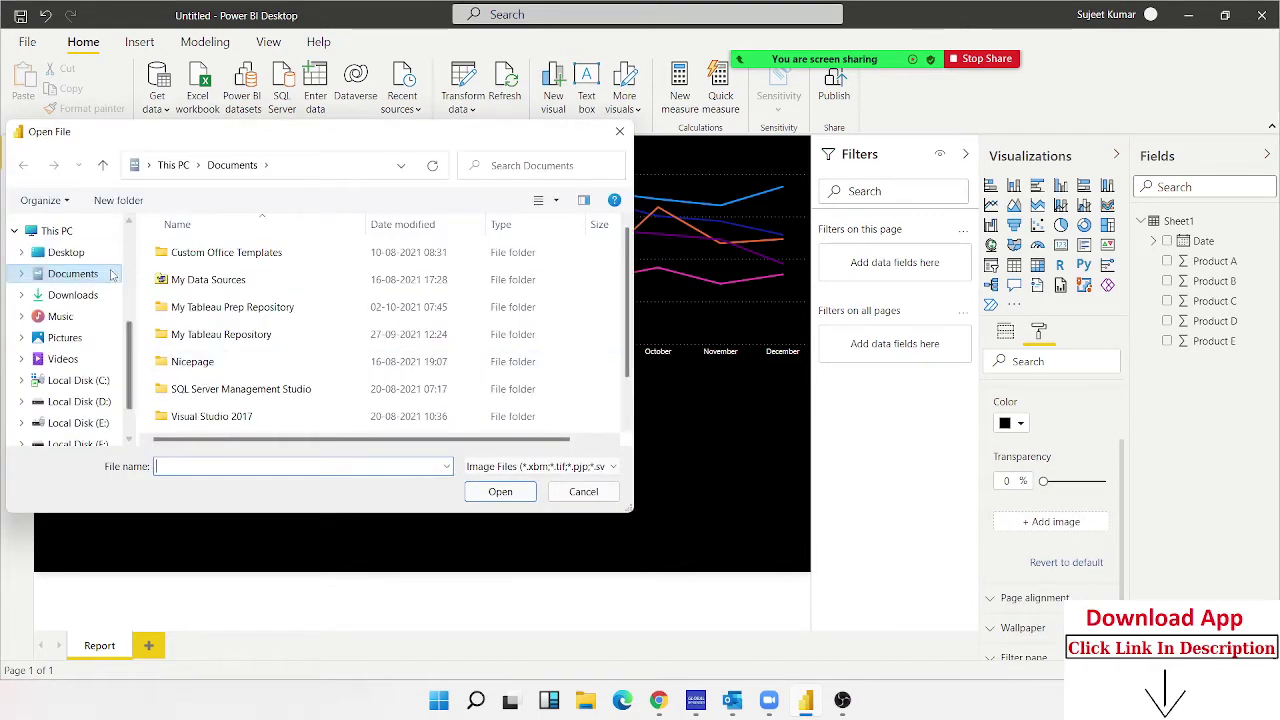
- Apply bg.png from Pictures as the page background, then remove it
{"action": "left_click", "coordinate": [70, 256]}
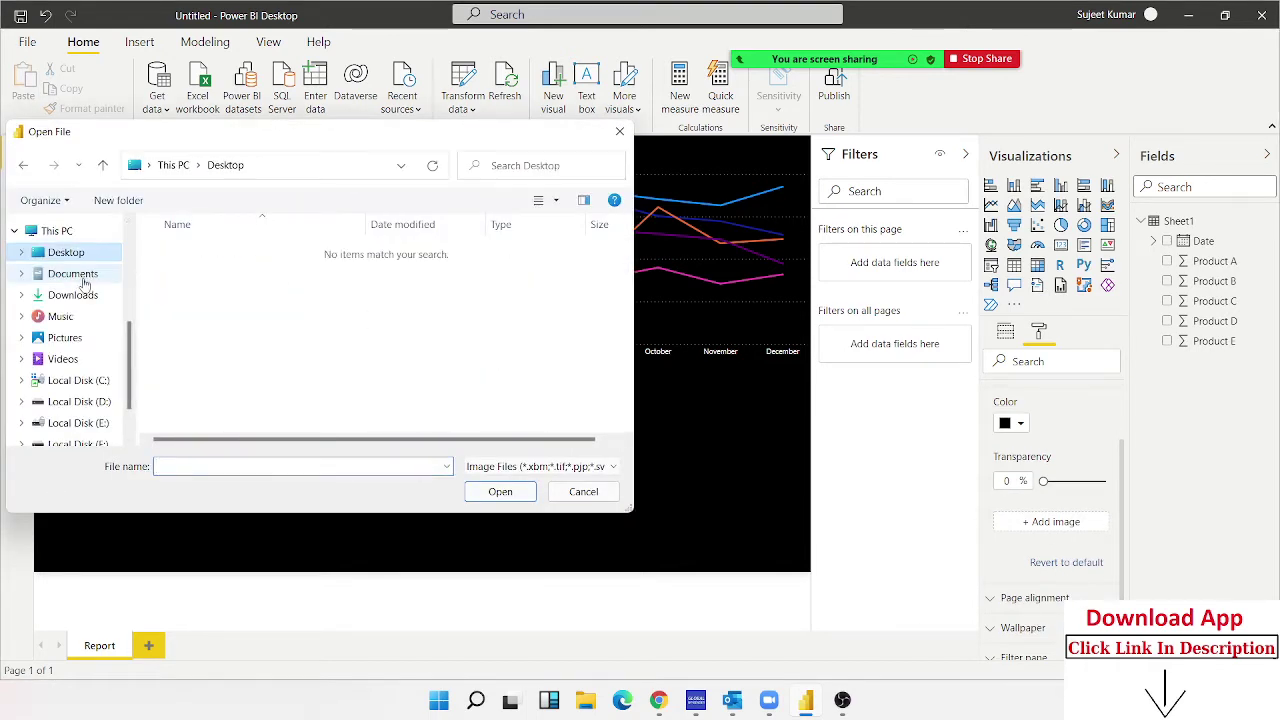
{"action": "left_click", "coordinate": [65, 340]}
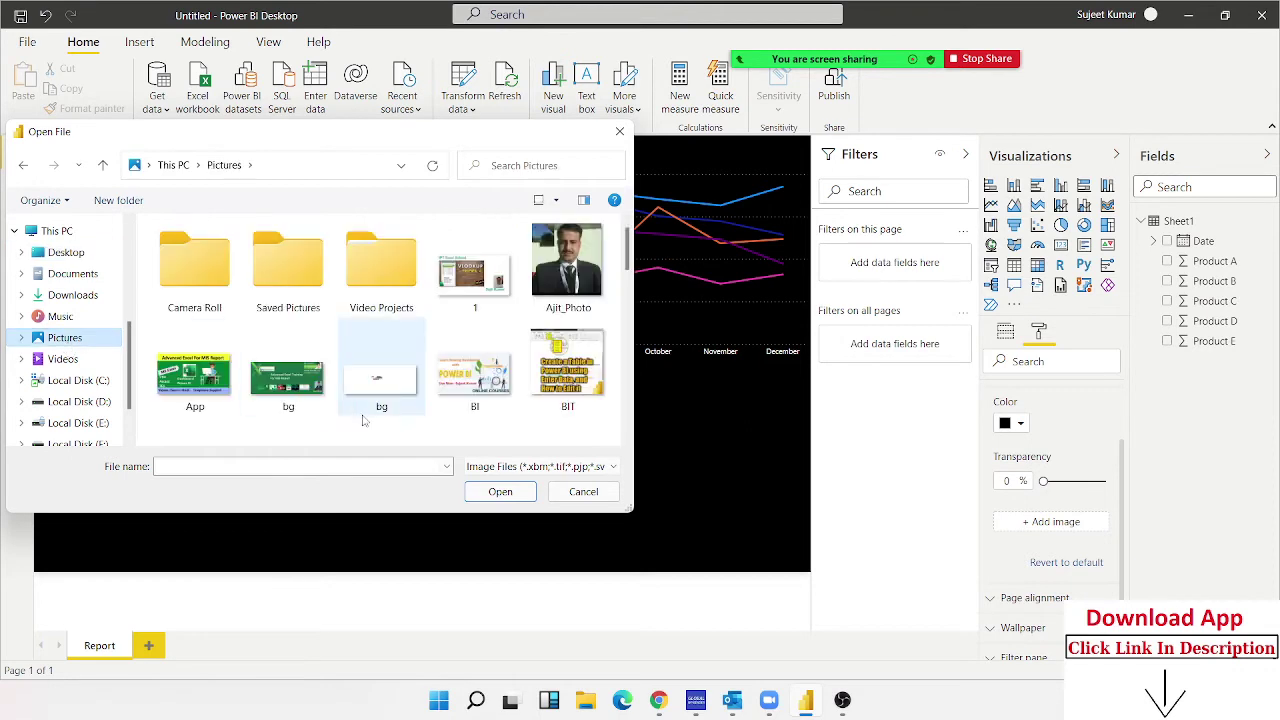
{"action": "scroll", "coordinate": [442, 392], "scroll_direction": "down", "scroll_amount": 1}
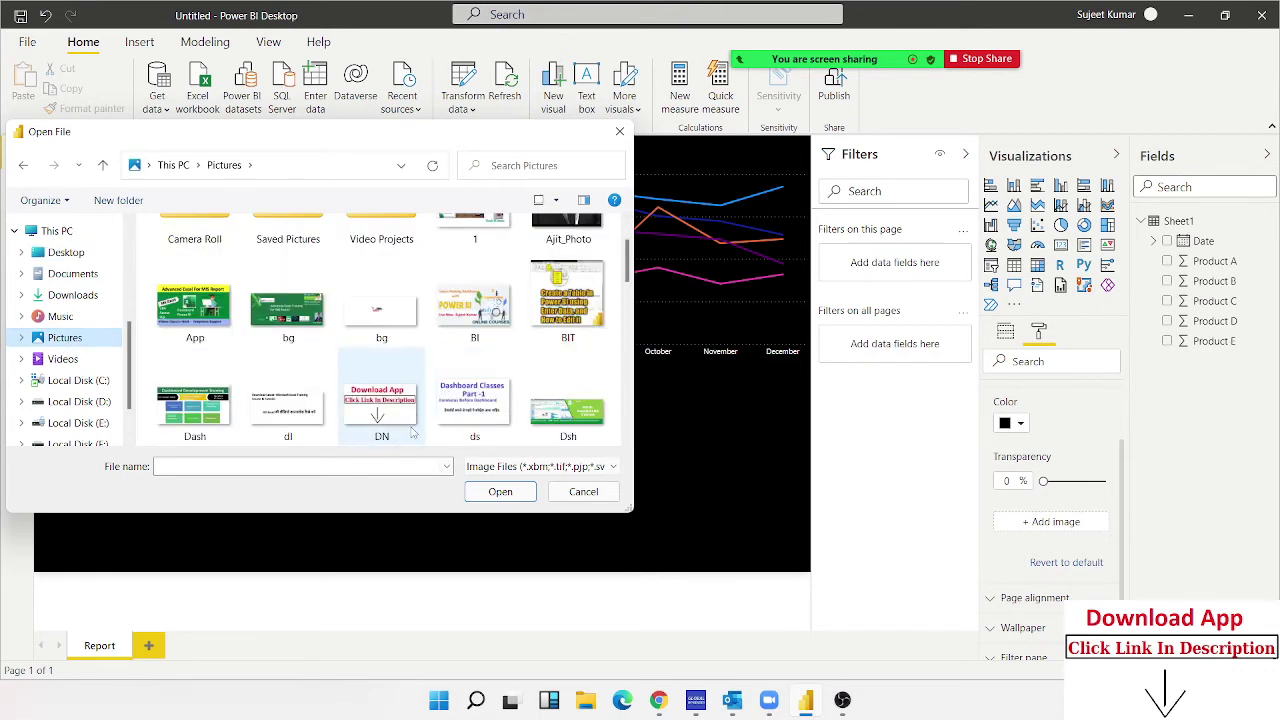
{"action": "left_click", "coordinate": [381, 334]}
{"action": "left_click", "coordinate": [468, 488]}
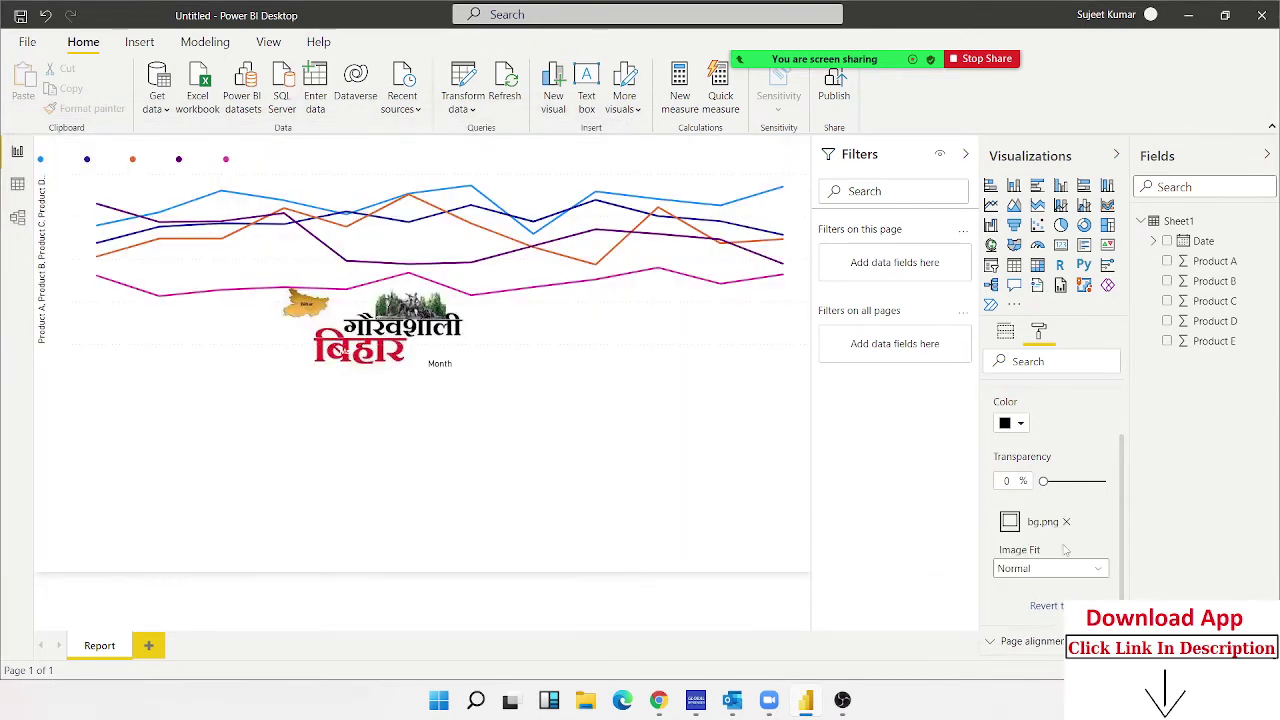
{"action": "scroll", "coordinate": [1044, 440], "scroll_direction": "up", "scroll_amount": 2}
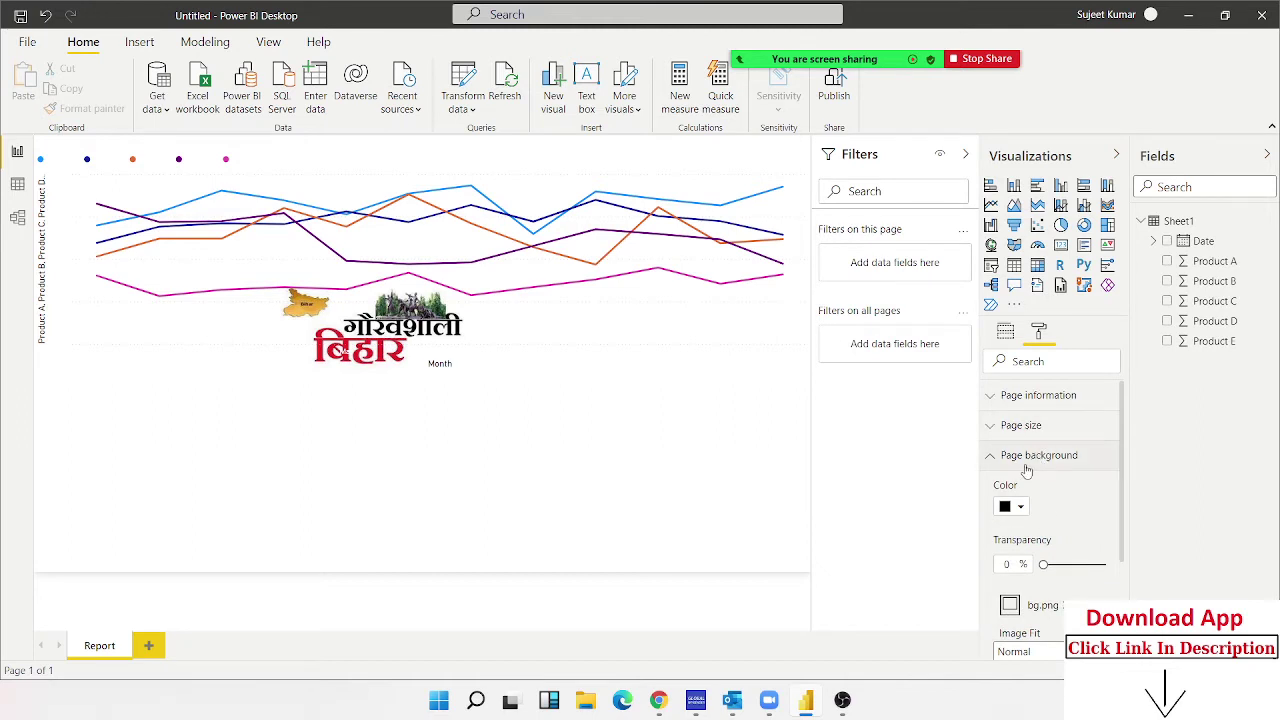
{"action": "scroll", "coordinate": [1058, 592], "scroll_direction": "down", "scroll_amount": 2}
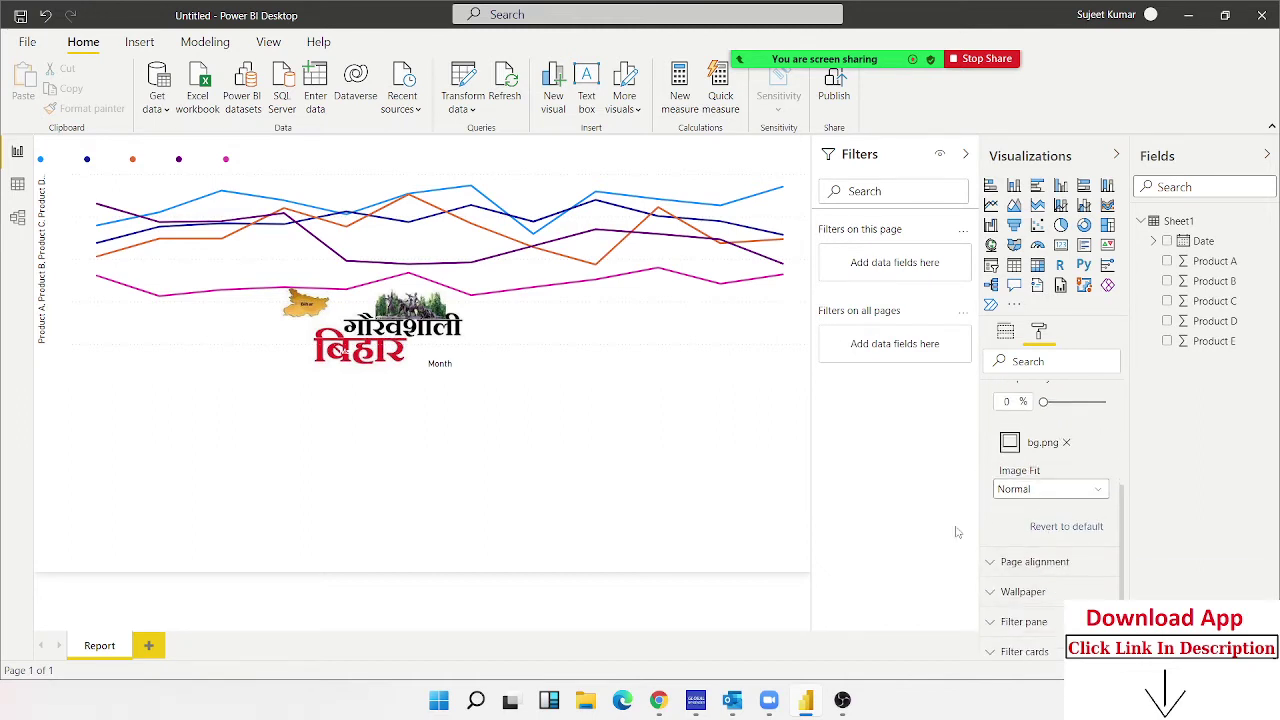
{"action": "left_click", "coordinate": [1066, 442]}
- Apply excel_vba.png as the page background image
{"action": "left_click", "coordinate": [1058, 445]}
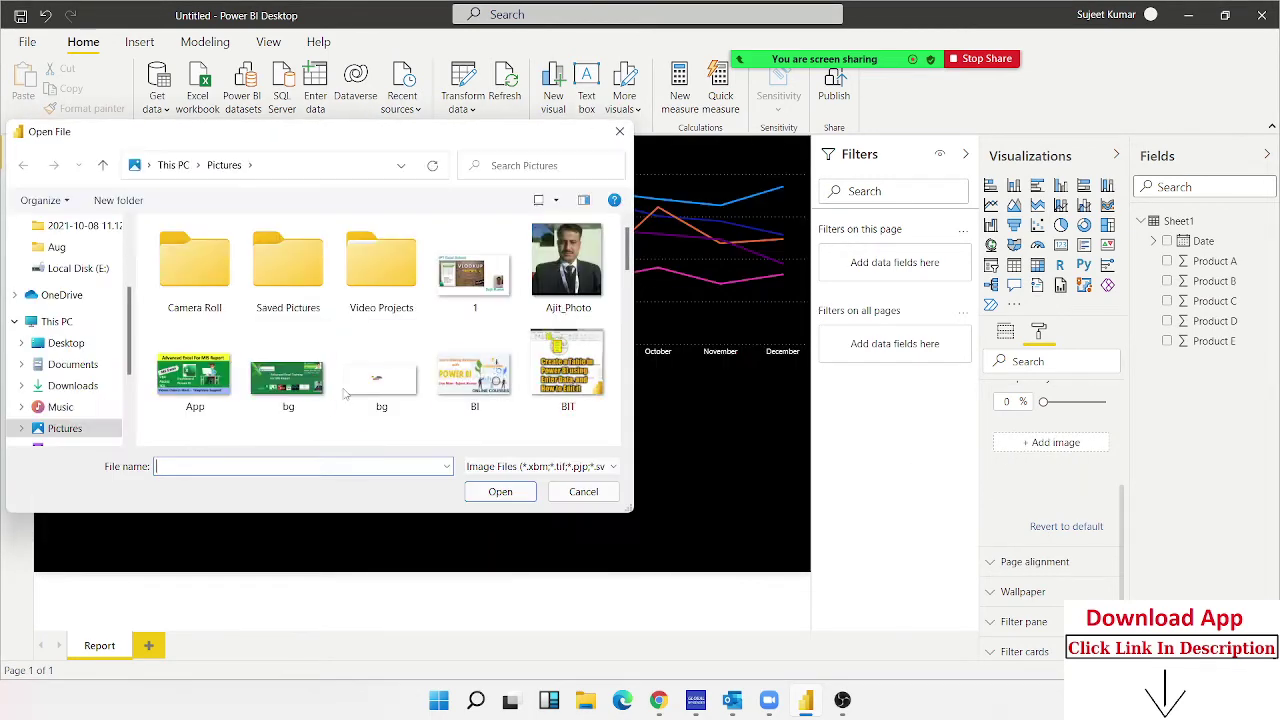
{"action": "scroll", "coordinate": [388, 400], "scroll_direction": "down", "scroll_amount": 1}
{"action": "scroll", "coordinate": [390, 402], "scroll_direction": "down", "scroll_amount": 1}
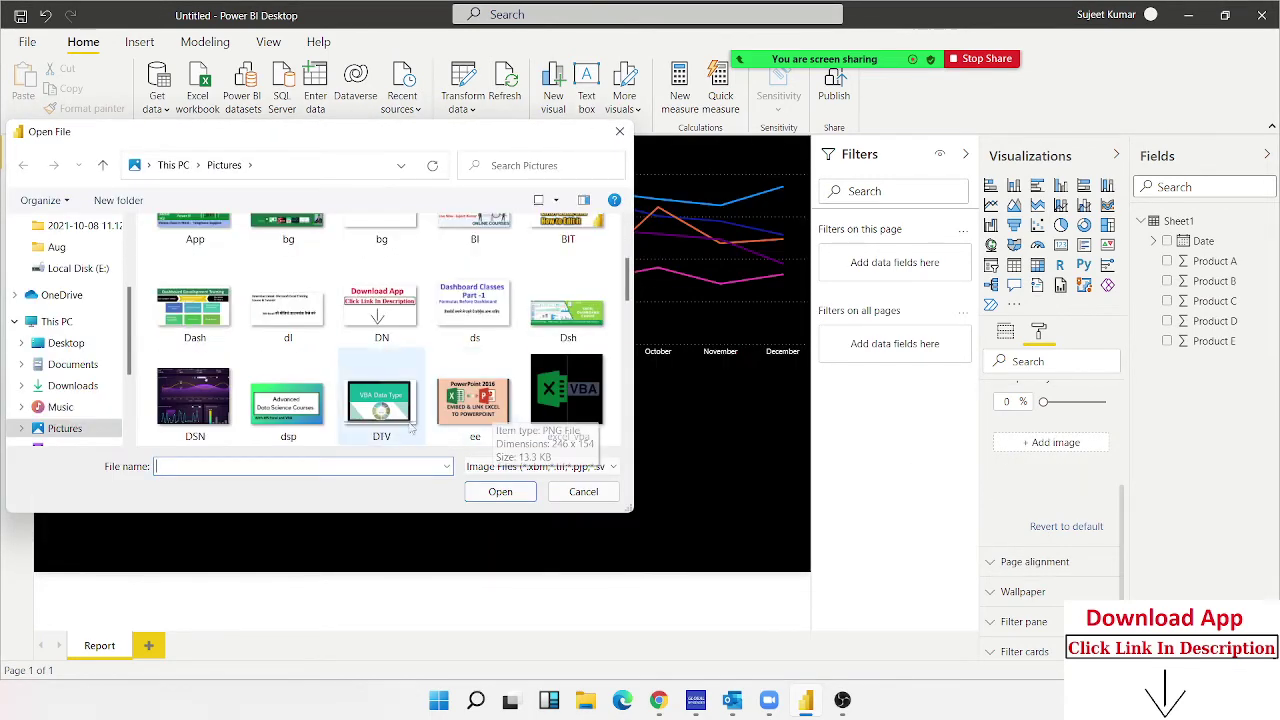
{"action": "scroll", "coordinate": [408, 416], "scroll_direction": "down", "scroll_amount": 1}
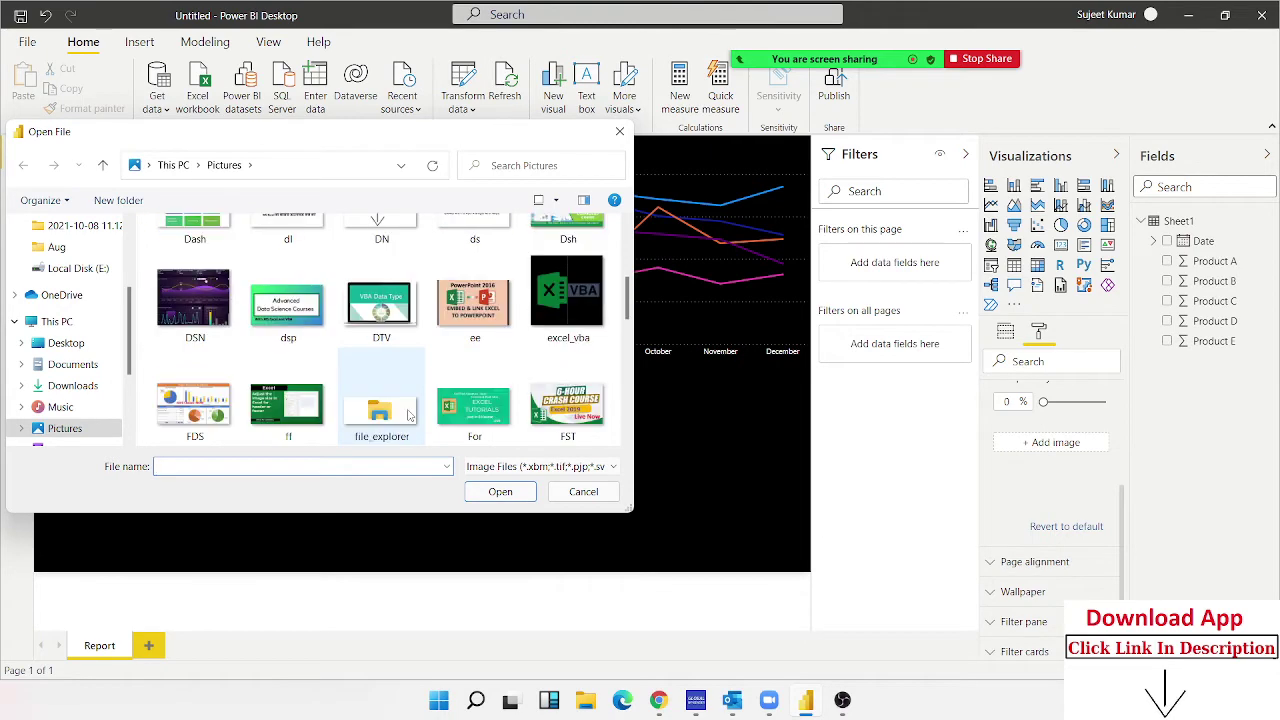
{"action": "left_click", "coordinate": [570, 332]}
{"action": "left_click", "coordinate": [500, 491]}
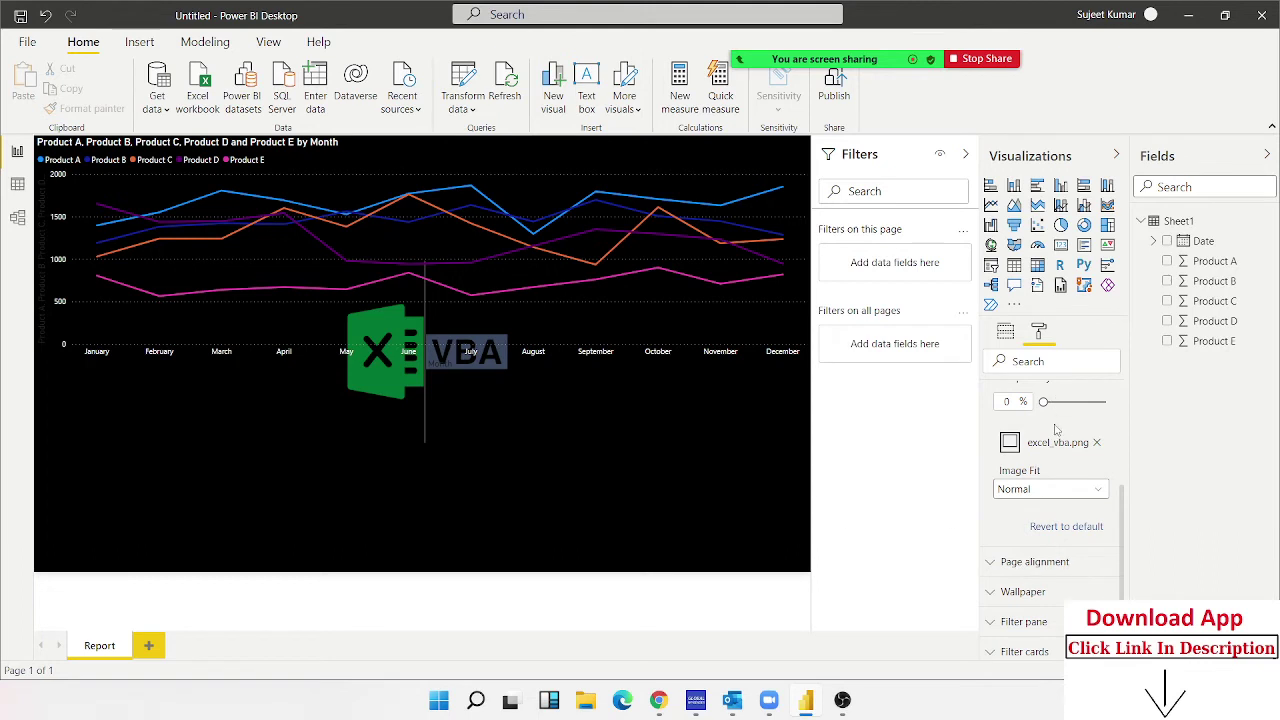
{"action": "scroll", "coordinate": [1056, 440], "scroll_direction": "up", "scroll_amount": 2}
{"action": "scroll", "coordinate": [1058, 480], "scroll_direction": "down", "scroll_amount": 2}
{"action": "scroll", "coordinate": [1057, 530], "scroll_direction": "up", "scroll_amount": 2}
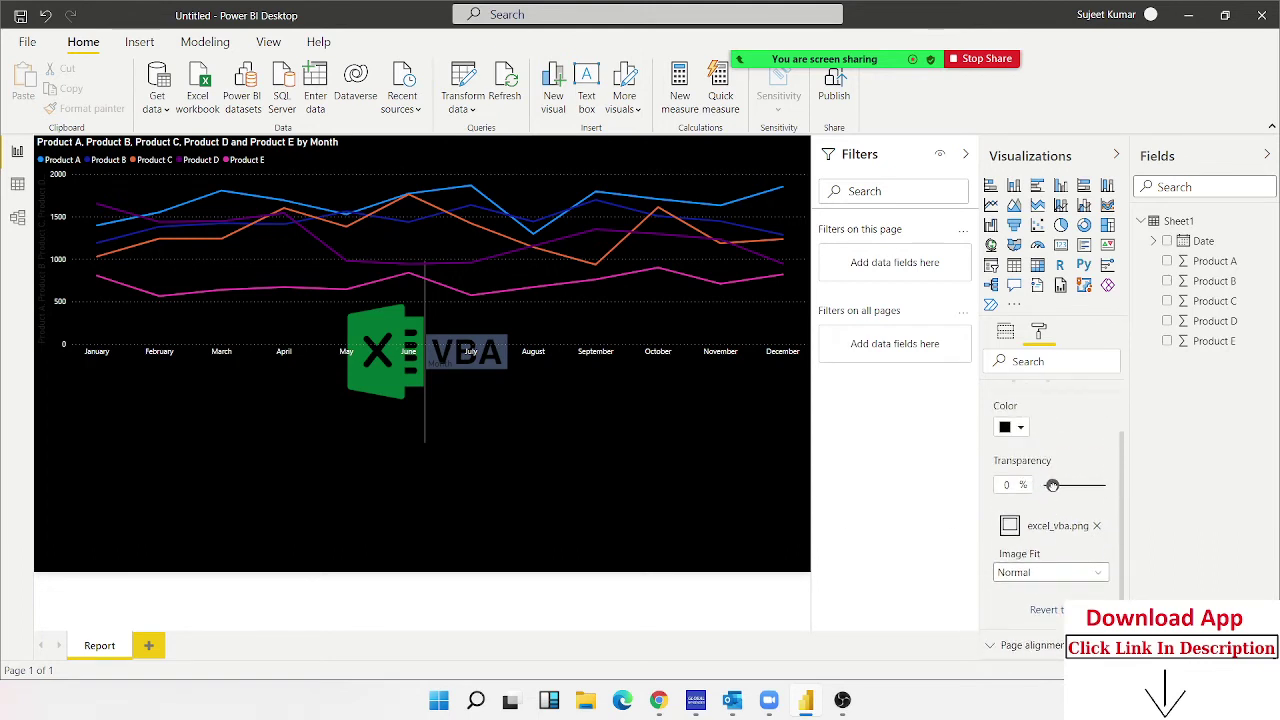
- Adjust the background image transparency and set its Image Fit to Normal
{"action": "mouse_move", "coordinate": [1052, 485]}
{"action": "left_mouse_down"}
{"action": "mouse_move", "coordinate": [1083, 485]}
{"action": "mouse_move", "coordinate": [1043, 486]}
{"action": "left_mouse_up"}
{"action": "scroll", "coordinate": [1042, 500], "scroll_direction": "down", "scroll_amount": 1}
{"action": "left_click", "coordinate": [1042, 489]}
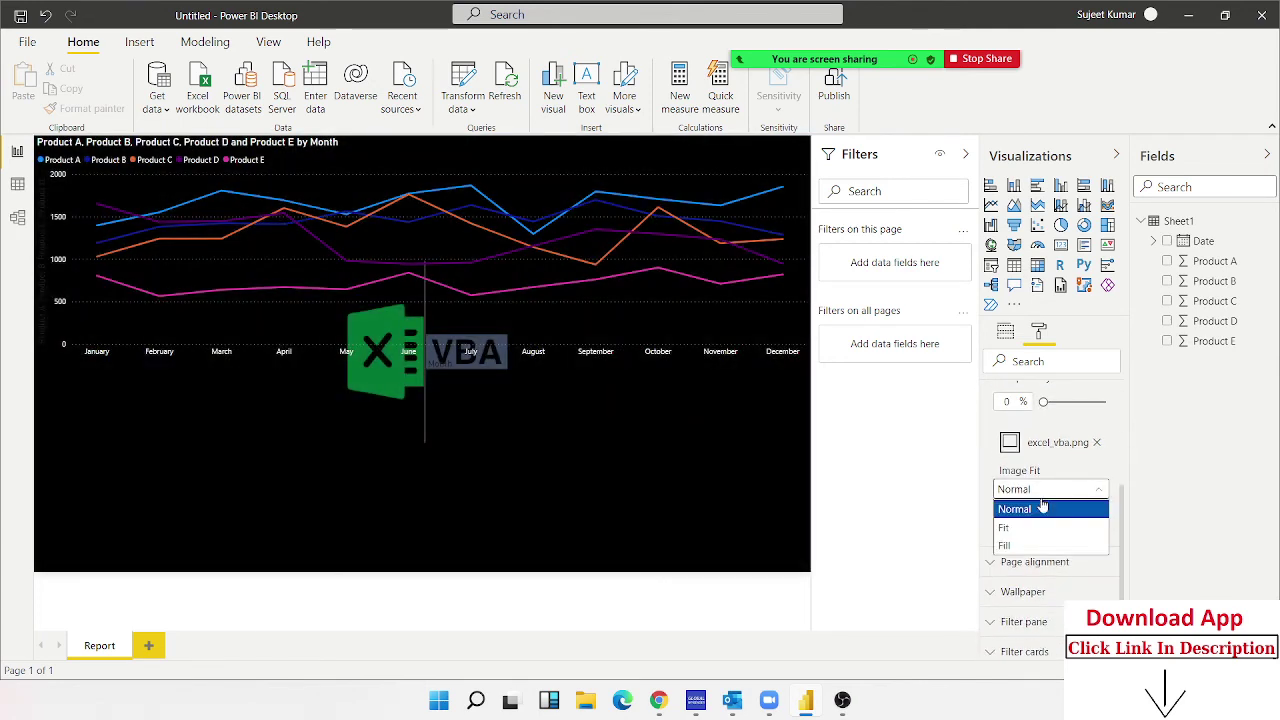
{"action": "left_click", "coordinate": [1033, 527]}
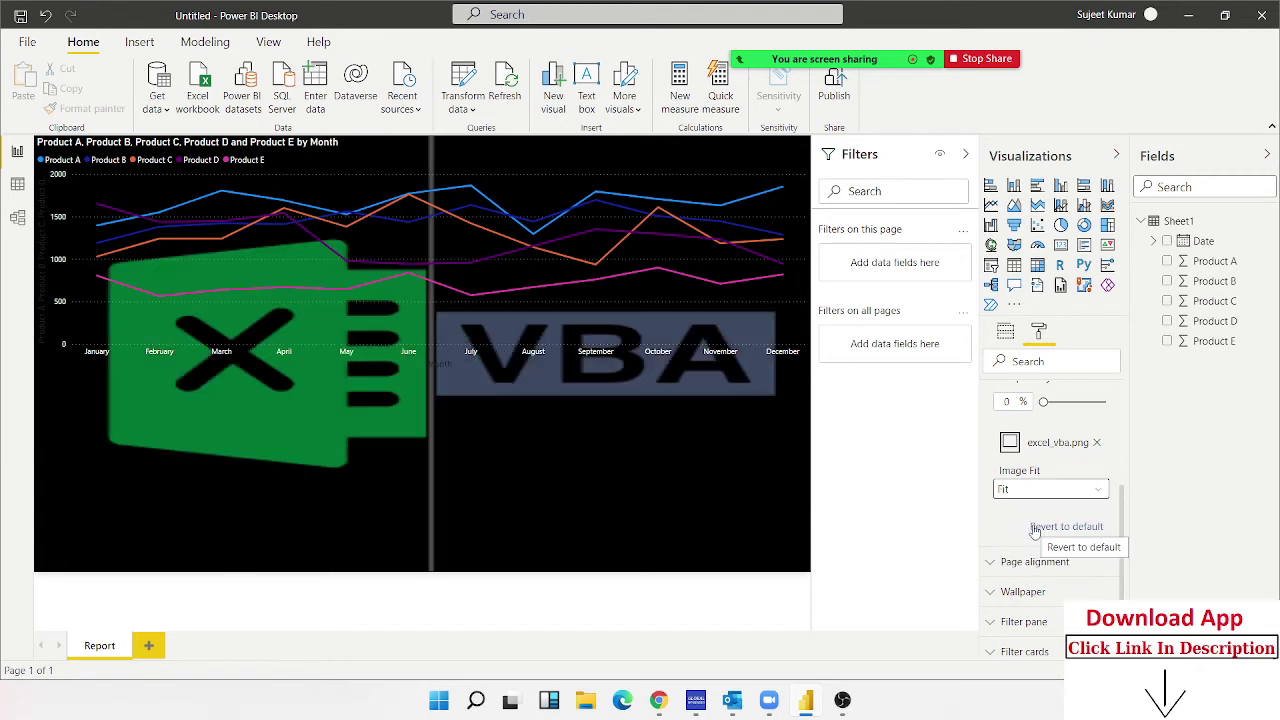
{"action": "left_click", "coordinate": [1030, 490]}
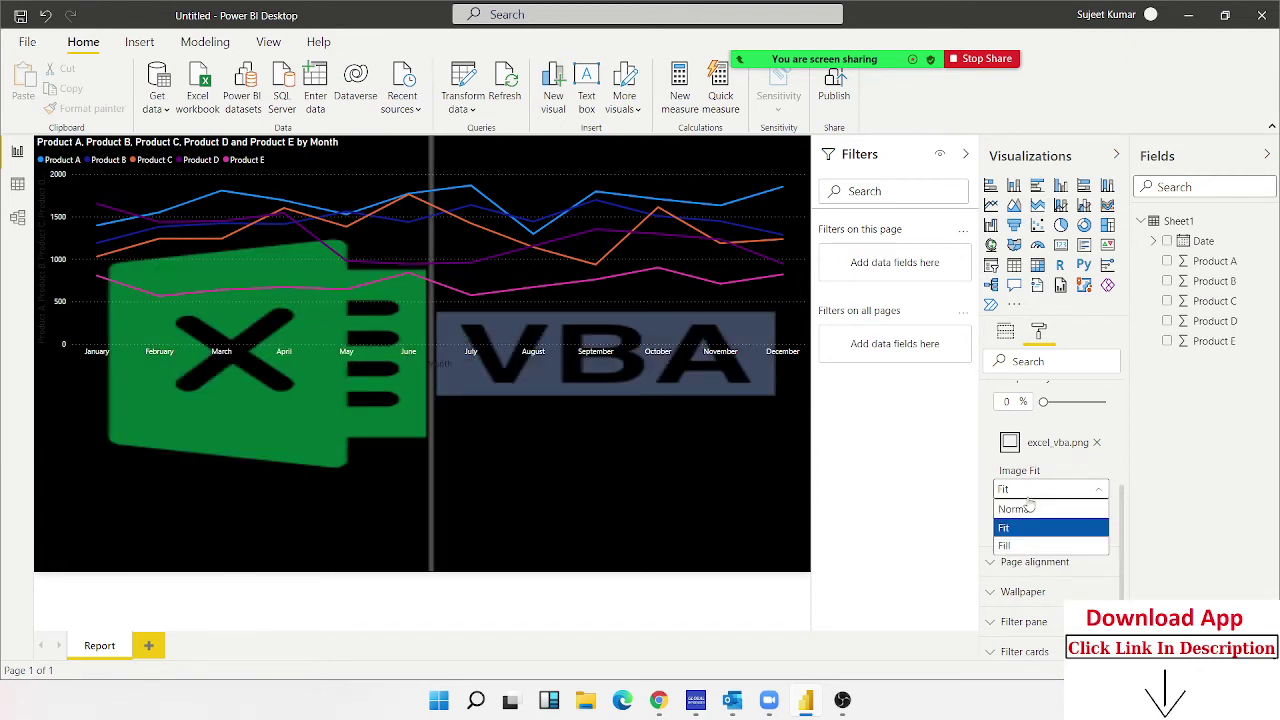
{"action": "left_click", "coordinate": [1025, 548]}
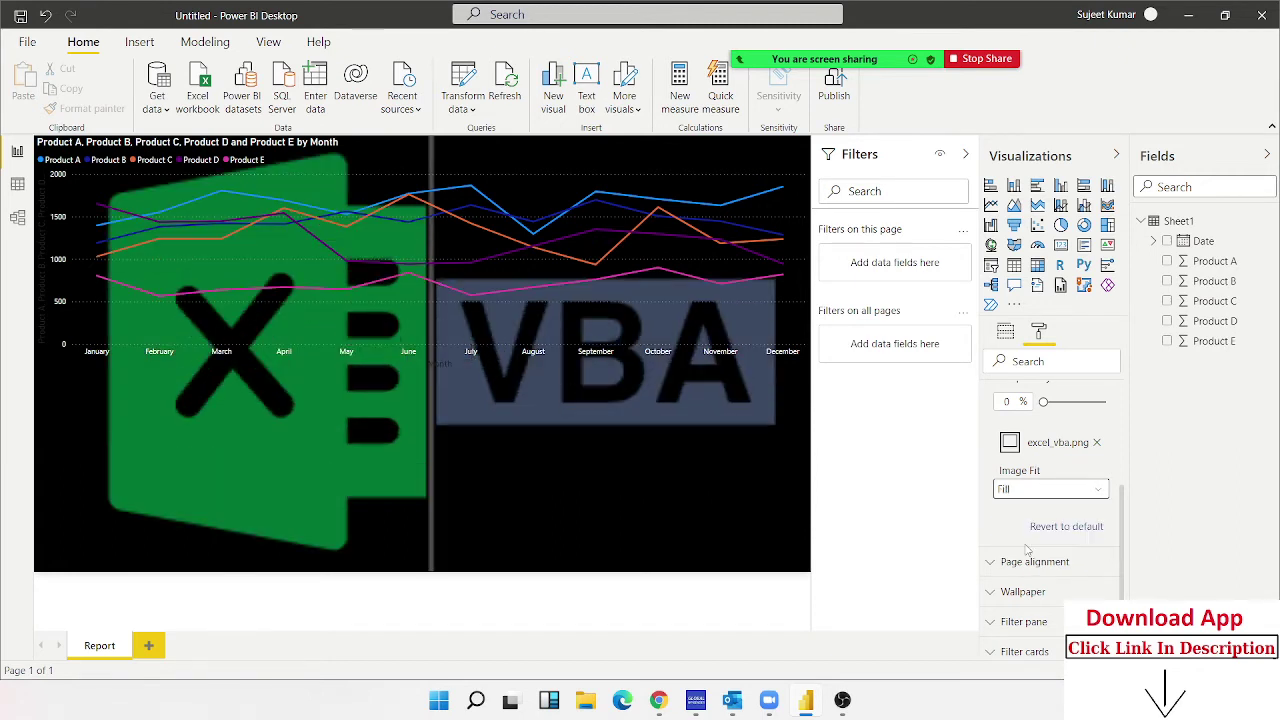
{"action": "left_click", "coordinate": [1029, 494]}
{"action": "left_click", "coordinate": [1029, 506]}
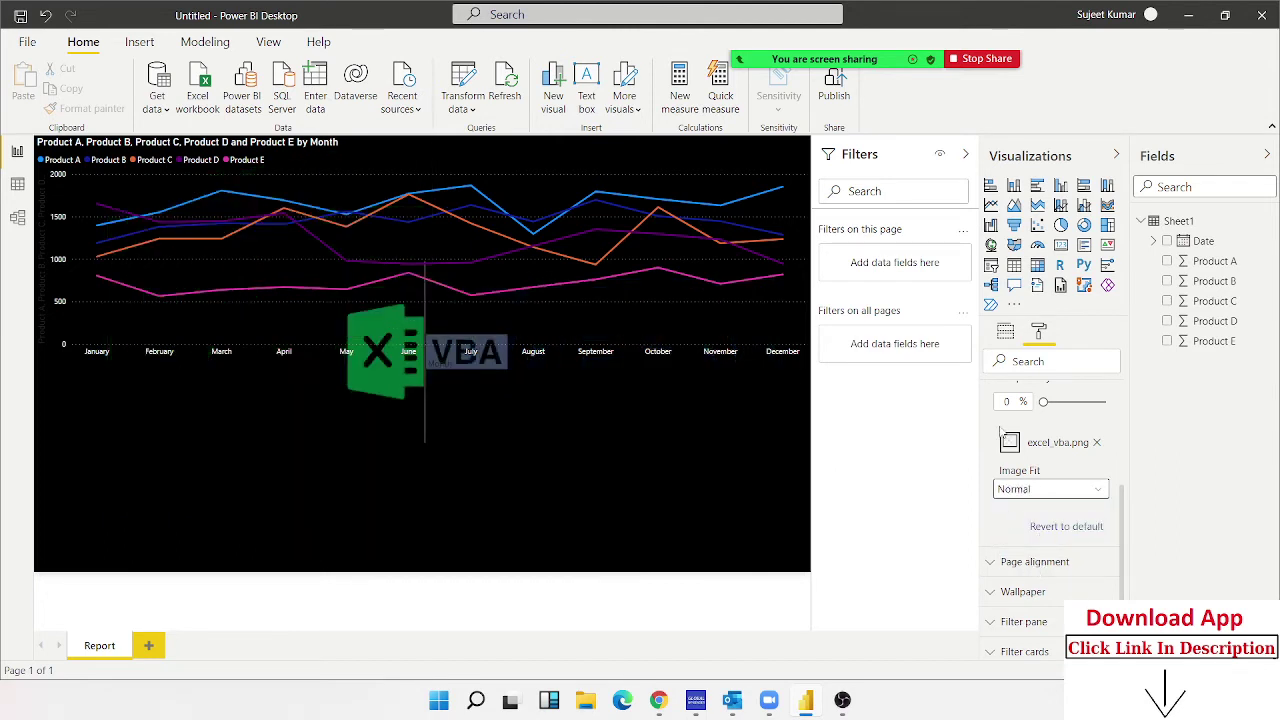
{"action": "scroll", "coordinate": [1000, 490], "scroll_direction": "up", "scroll_amount": 3}
- Collapse Page background and set the page wallpaper colour to black
{"action": "left_click", "coordinate": [995, 460]}
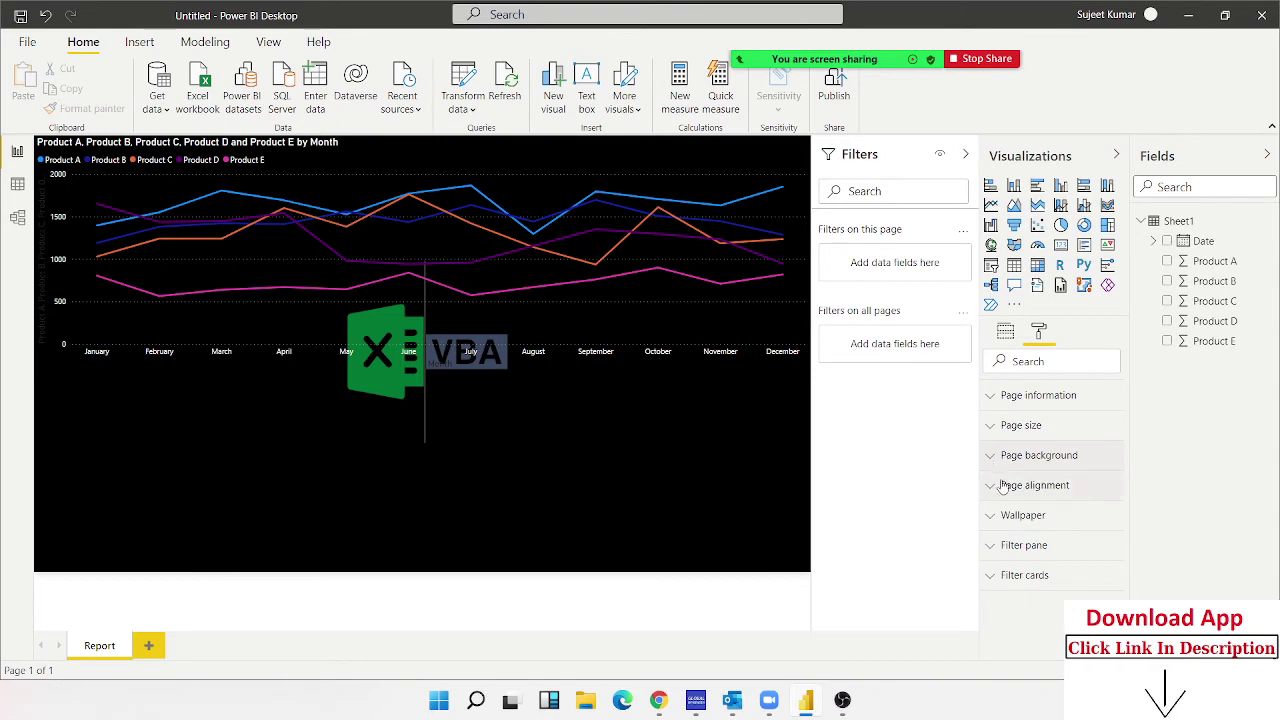
{"action": "left_click", "coordinate": [996, 516]}
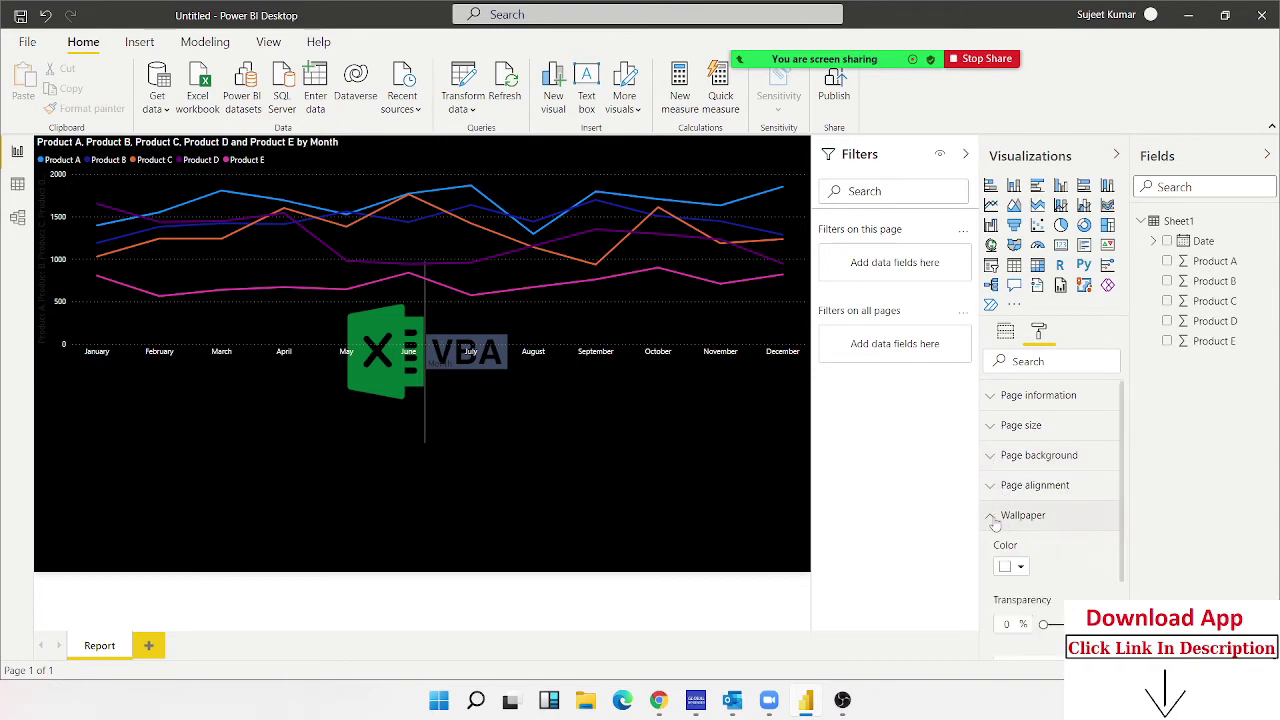
{"action": "scroll", "coordinate": [1000, 530], "scroll_direction": "down", "scroll_amount": 2}
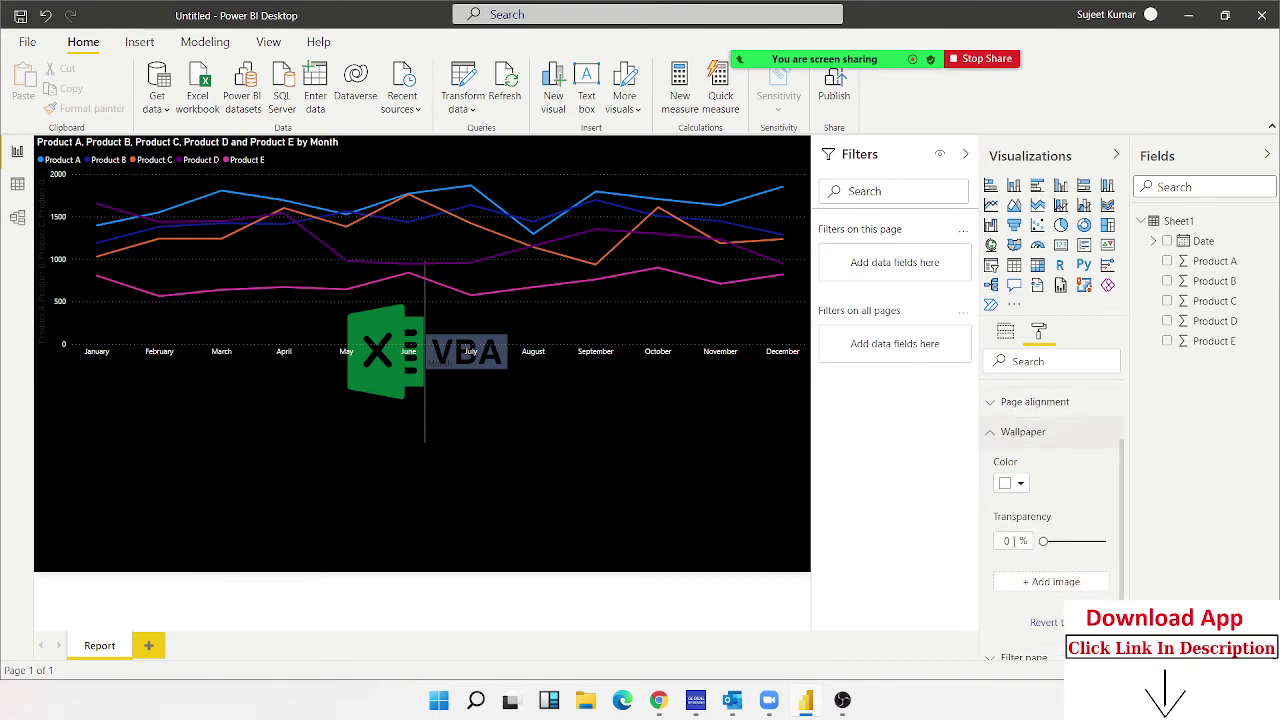
{"action": "left_click", "coordinate": [1020, 484]}
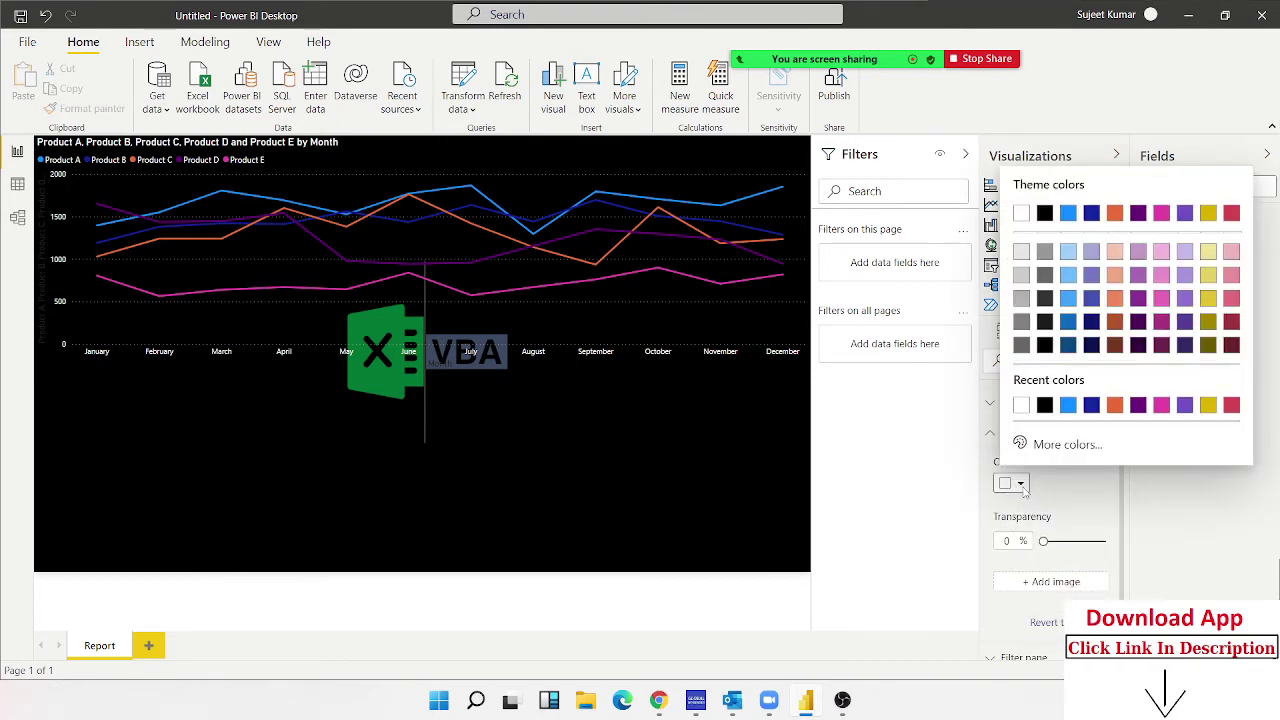
{"action": "left_click", "coordinate": [1043, 404]}
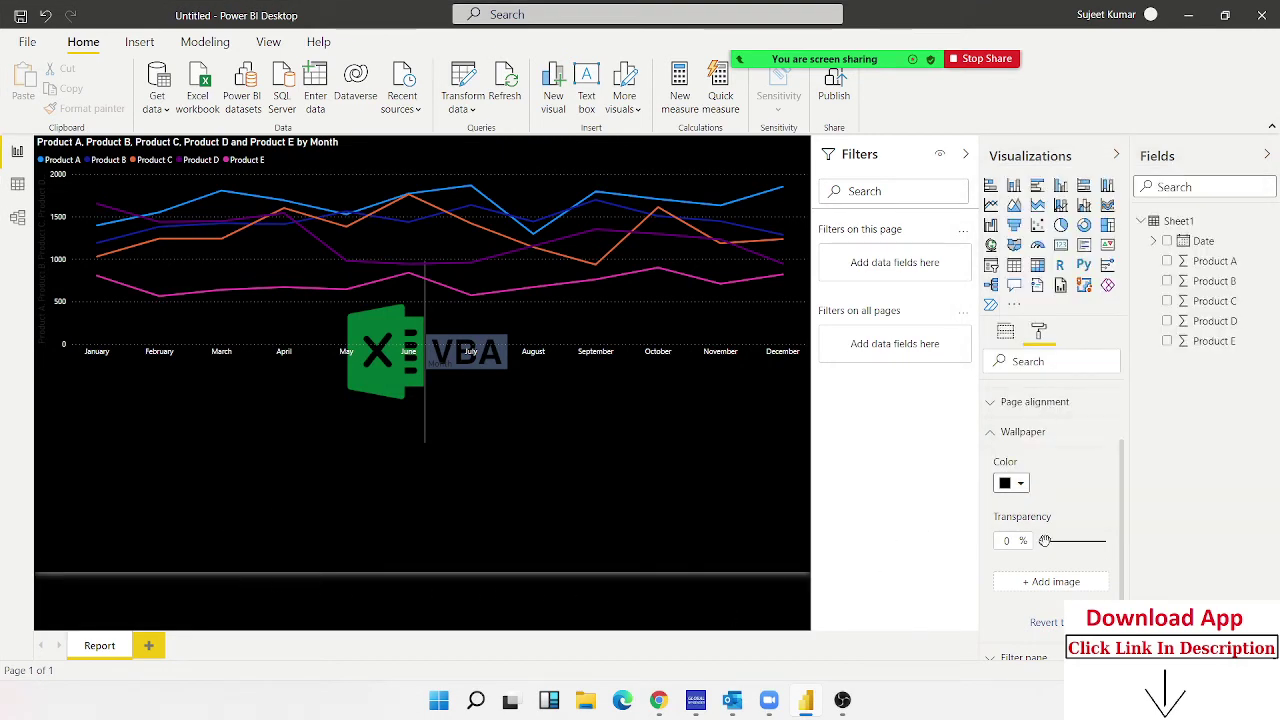
{"action": "mouse_move", "coordinate": [1045, 541]}
{"action": "left_mouse_down"}
{"action": "mouse_move", "coordinate": [1107, 540]}
{"action": "mouse_move", "coordinate": [1043, 541]}
{"action": "left_mouse_up"}
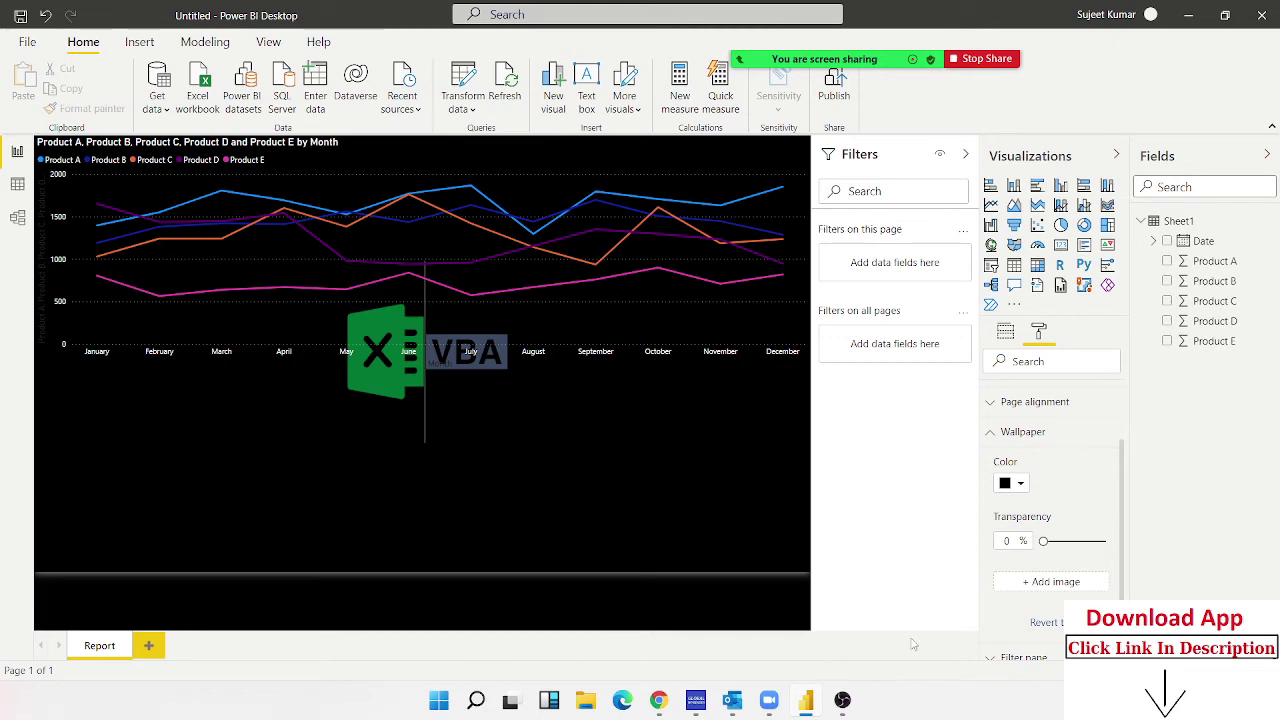
- Add hp.png as the wallpaper image and set wallpaper transparency to 100%
{"action": "left_click", "coordinate": [1000, 583]}
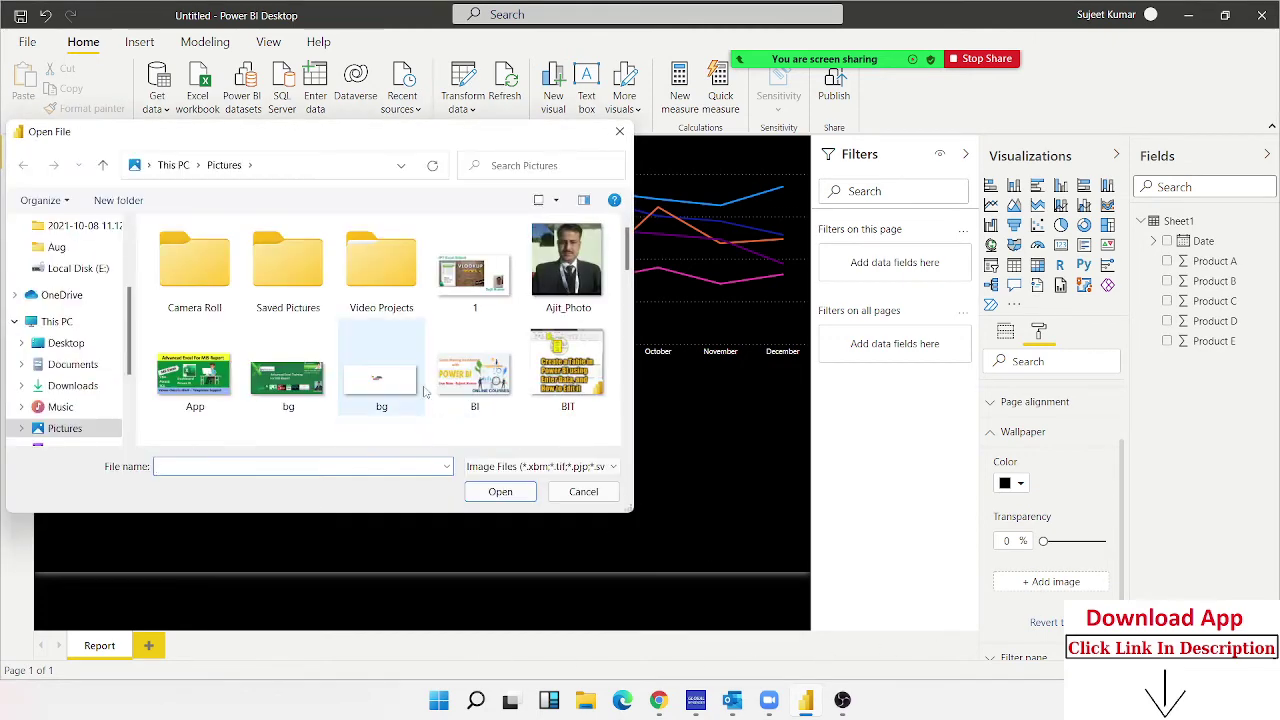
{"action": "scroll", "coordinate": [420, 428], "scroll_direction": "down", "scroll_amount": 5}
{"action": "mouse_move", "coordinate": [381, 402]}
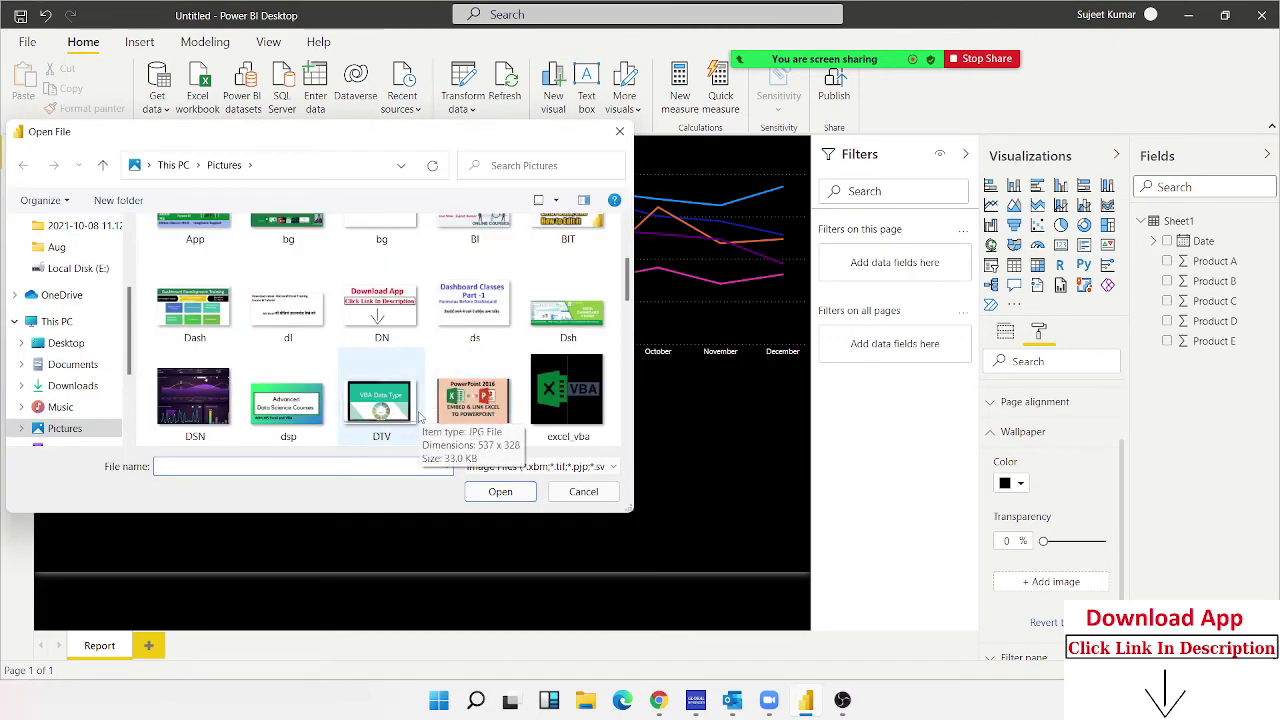
{"action": "scroll", "coordinate": [420, 410], "scroll_direction": "down", "scroll_amount": 2}
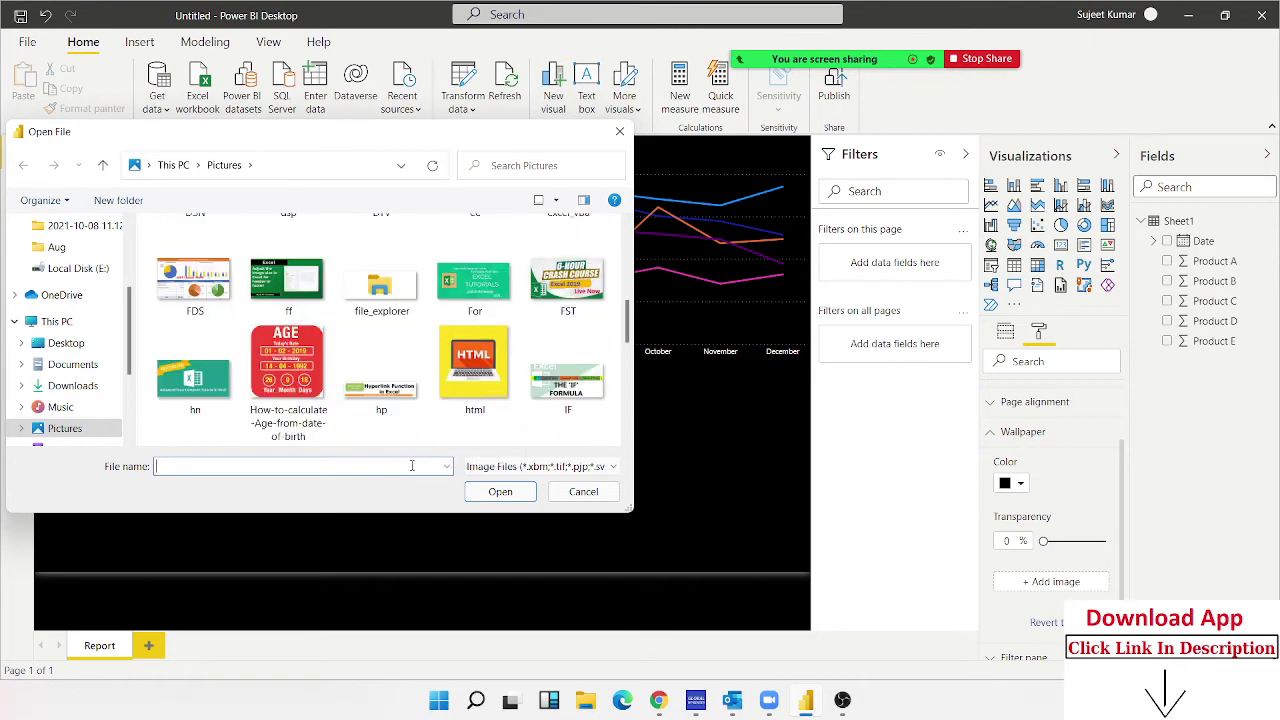
{"action": "double_click", "coordinate": [390, 412]}
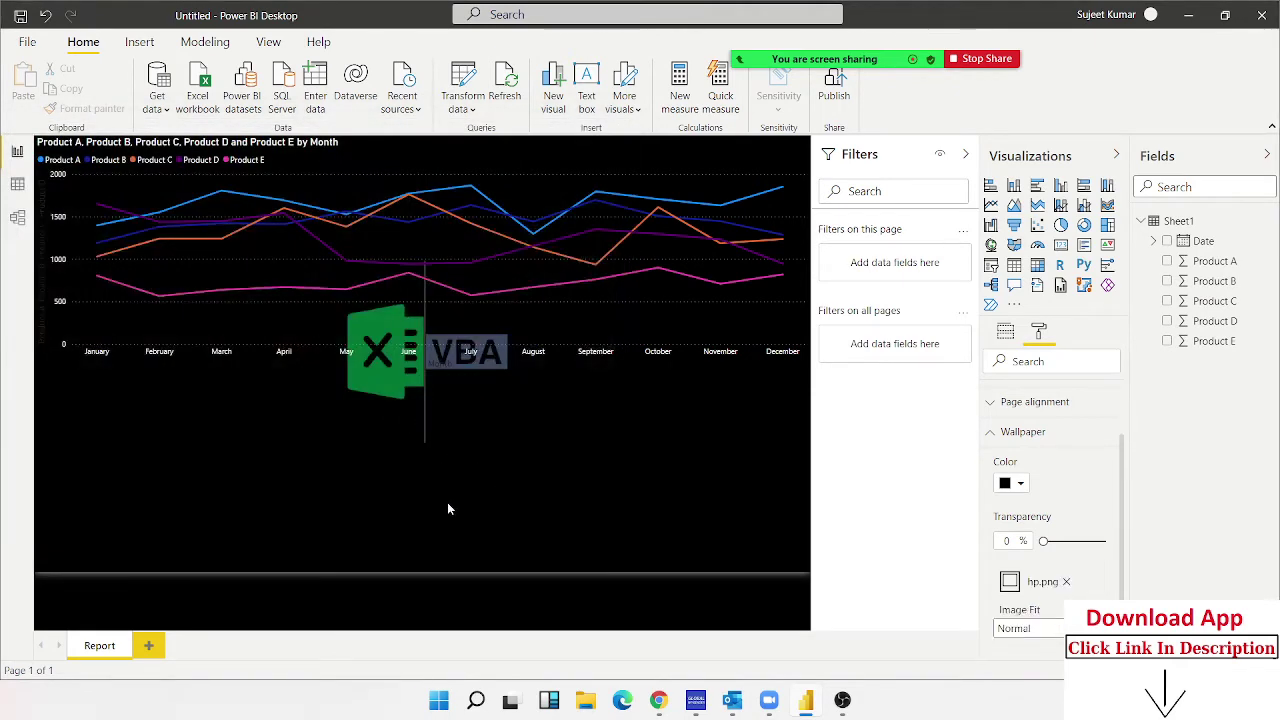
{"action": "scroll", "coordinate": [1036, 615], "scroll_direction": "up", "scroll_amount": 1}
{"action": "scroll", "coordinate": [1036, 600], "scroll_direction": "down", "scroll_amount": 3}
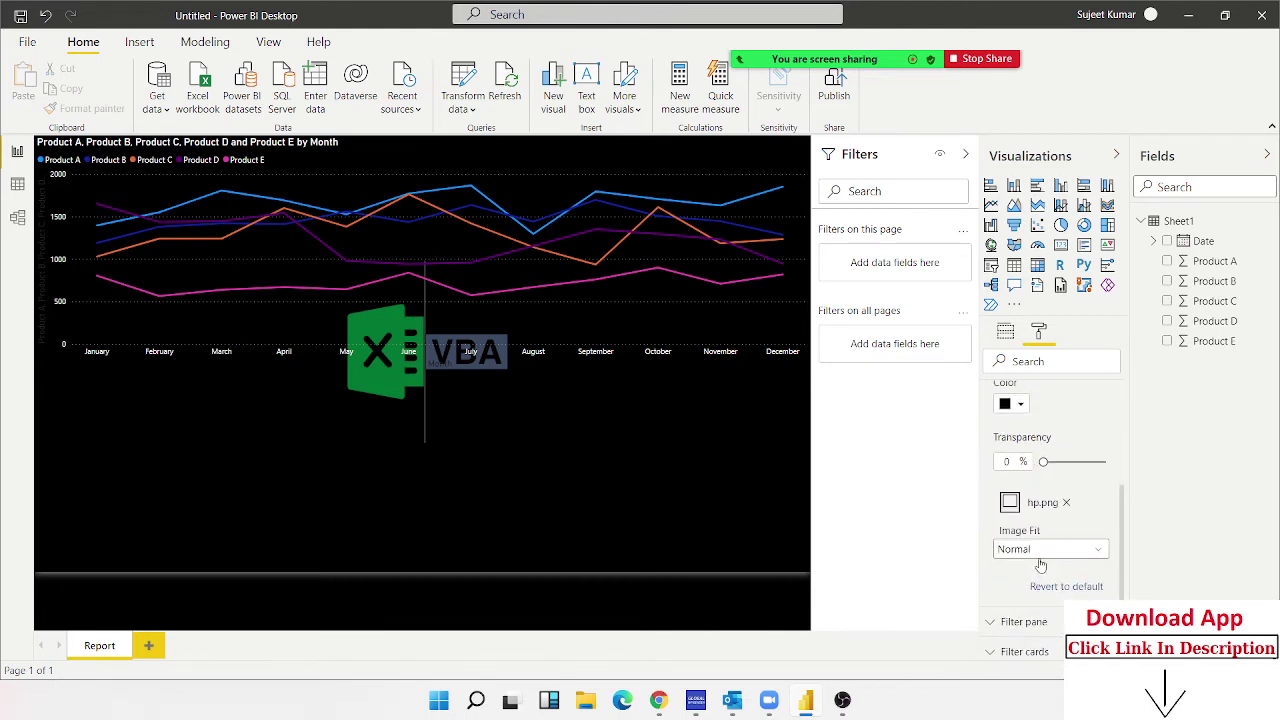
{"action": "scroll", "coordinate": [1033, 565], "scroll_direction": "up", "scroll_amount": 1}
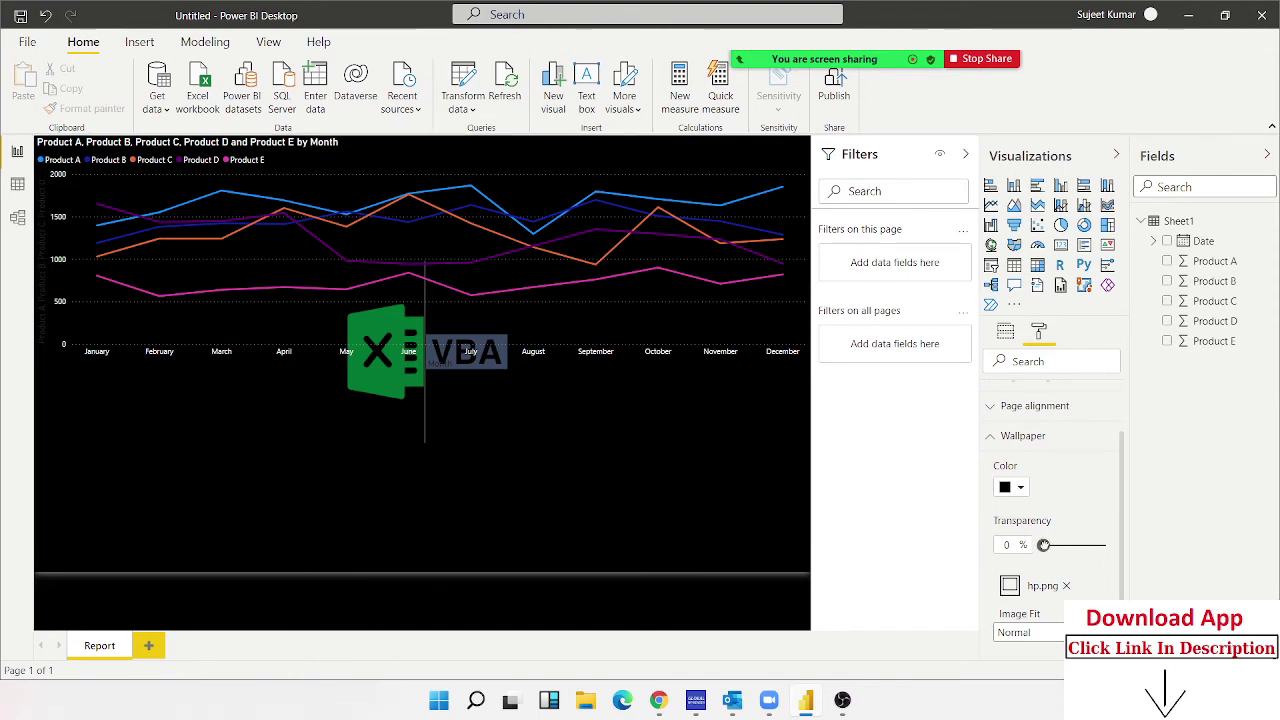
{"action": "mouse_move", "coordinate": [1044, 545]}
{"action": "left_mouse_down"}
{"action": "mouse_move", "coordinate": [1121, 549]}
{"action": "mouse_move", "coordinate": [1040, 548]}
{"action": "left_mouse_up"}
- Change the wallpaper colour to white and remove the hp.png wallpaper image
{"action": "left_click", "coordinate": [1019, 488]}
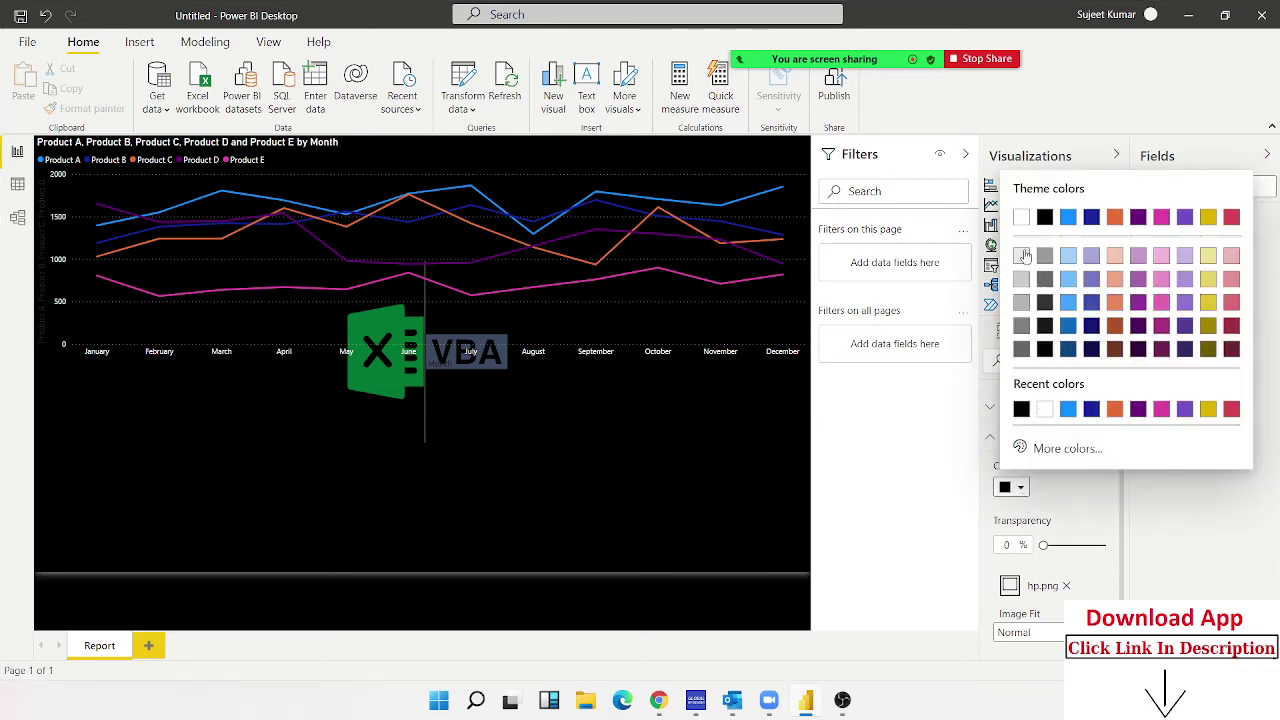
{"action": "left_click", "coordinate": [1021, 217]}
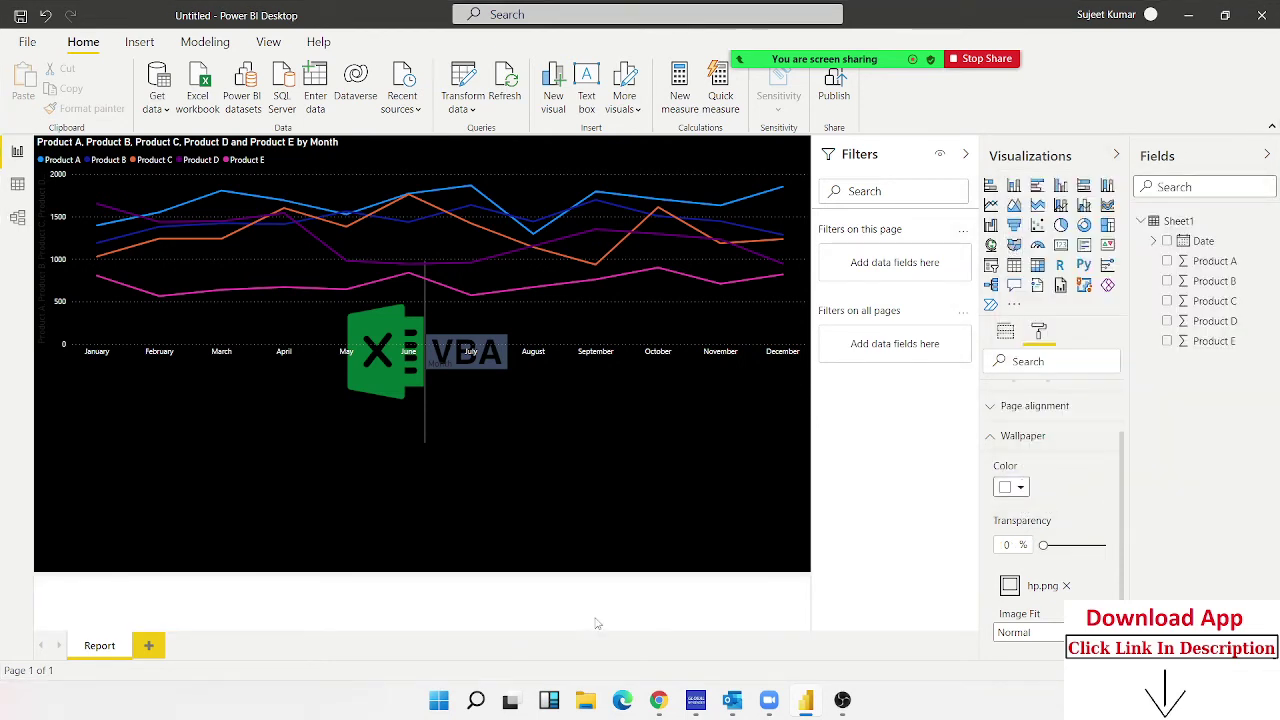
{"action": "left_click", "coordinate": [1019, 488]}
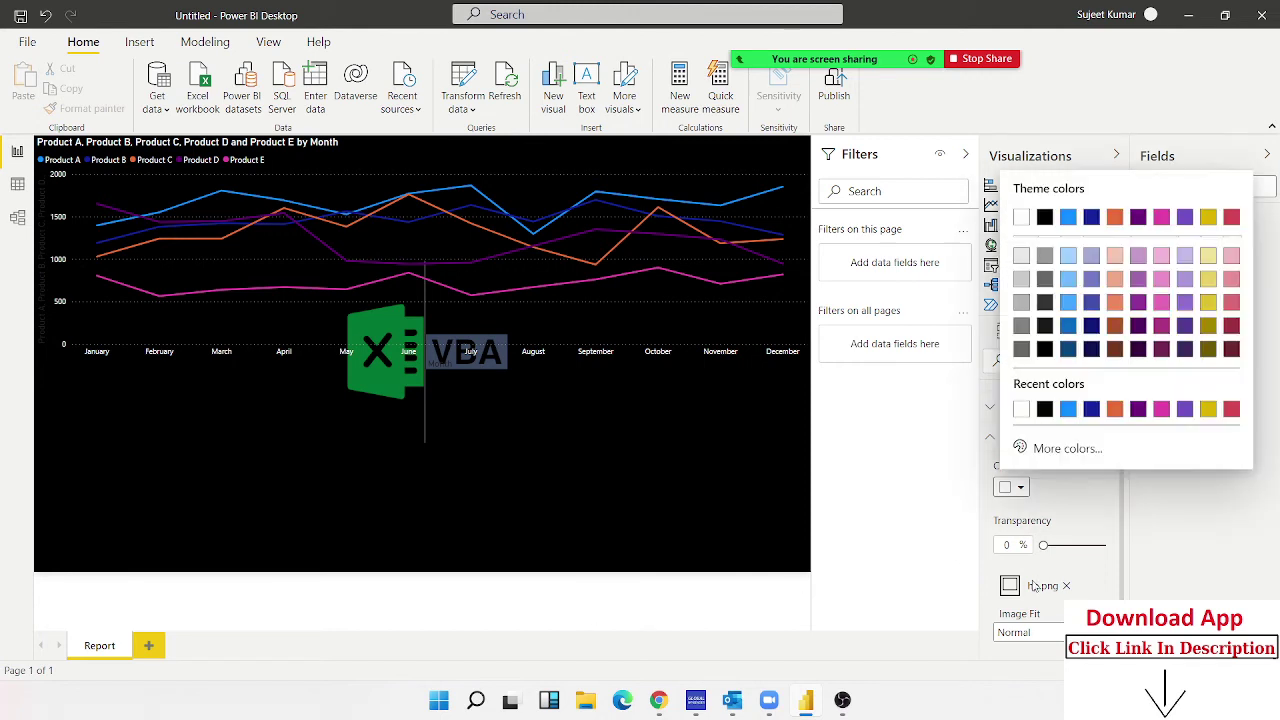
{"action": "left_click", "coordinate": [1066, 588]}
{"action": "left_click", "coordinate": [1066, 588]}
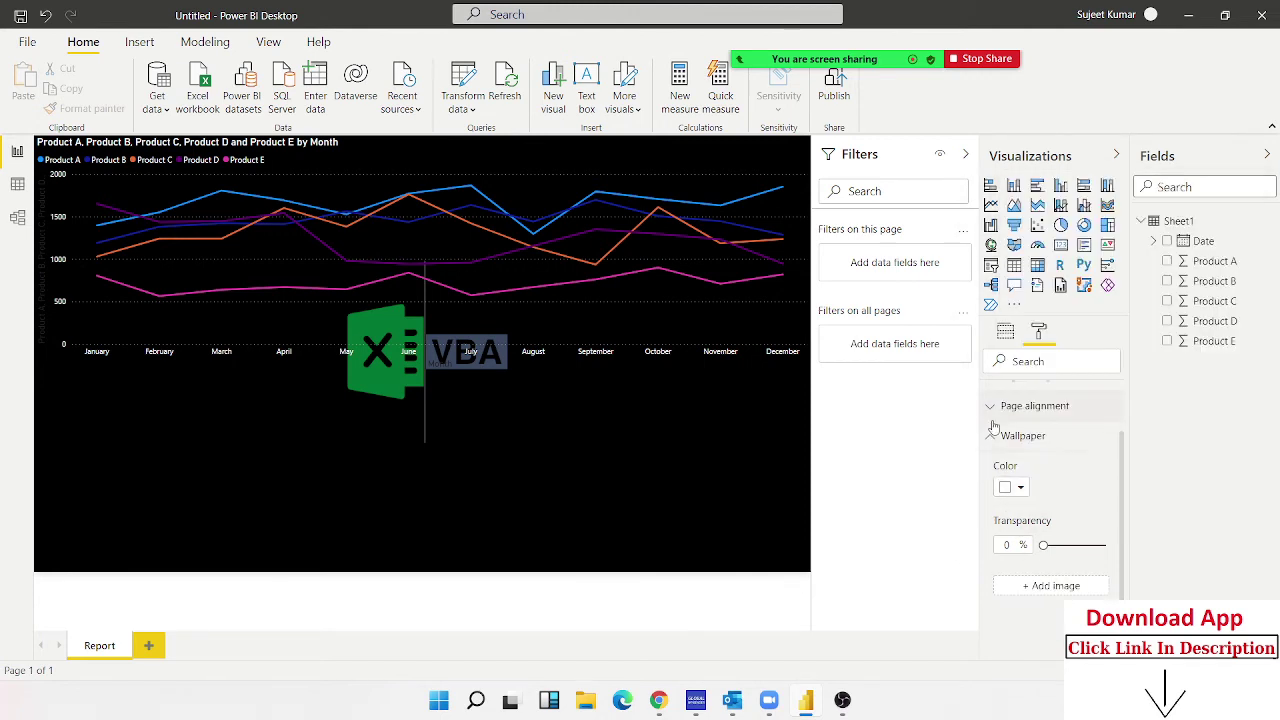
{"action": "left_click", "coordinate": [994, 436]}
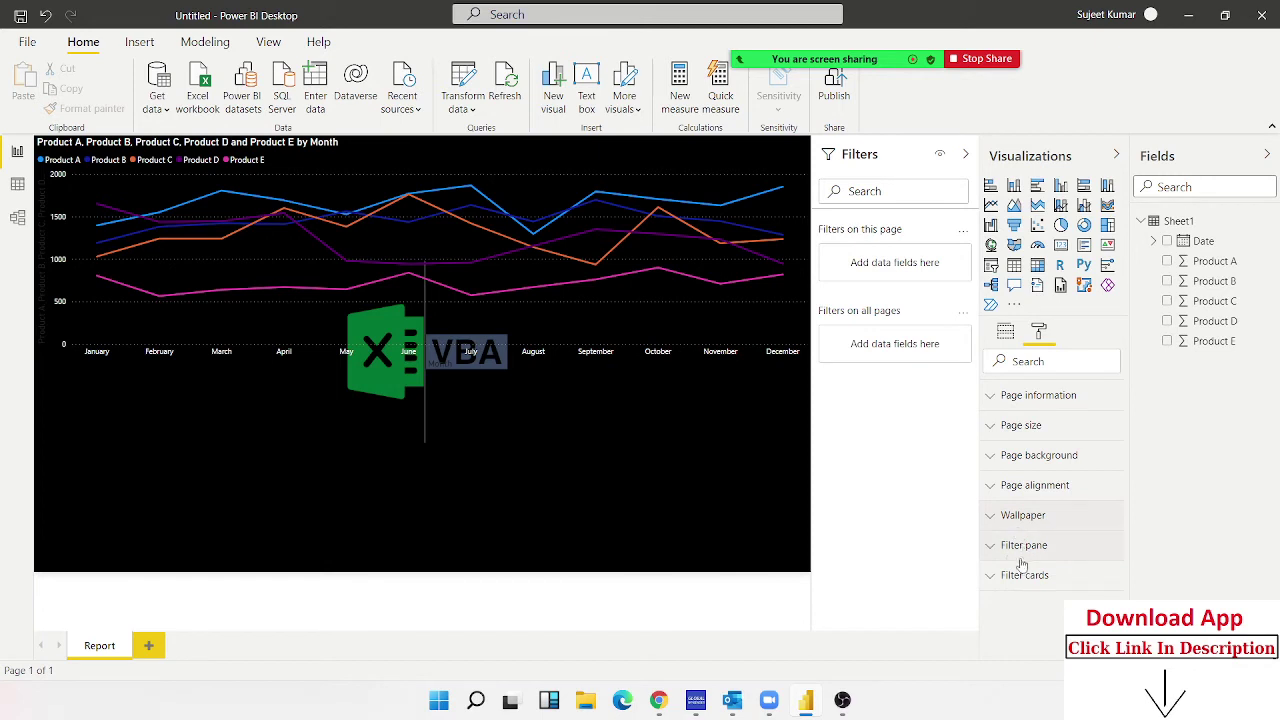
- Expand and collapse the Filter pane and Filter cards settings
{"action": "left_click", "coordinate": [991, 556]}
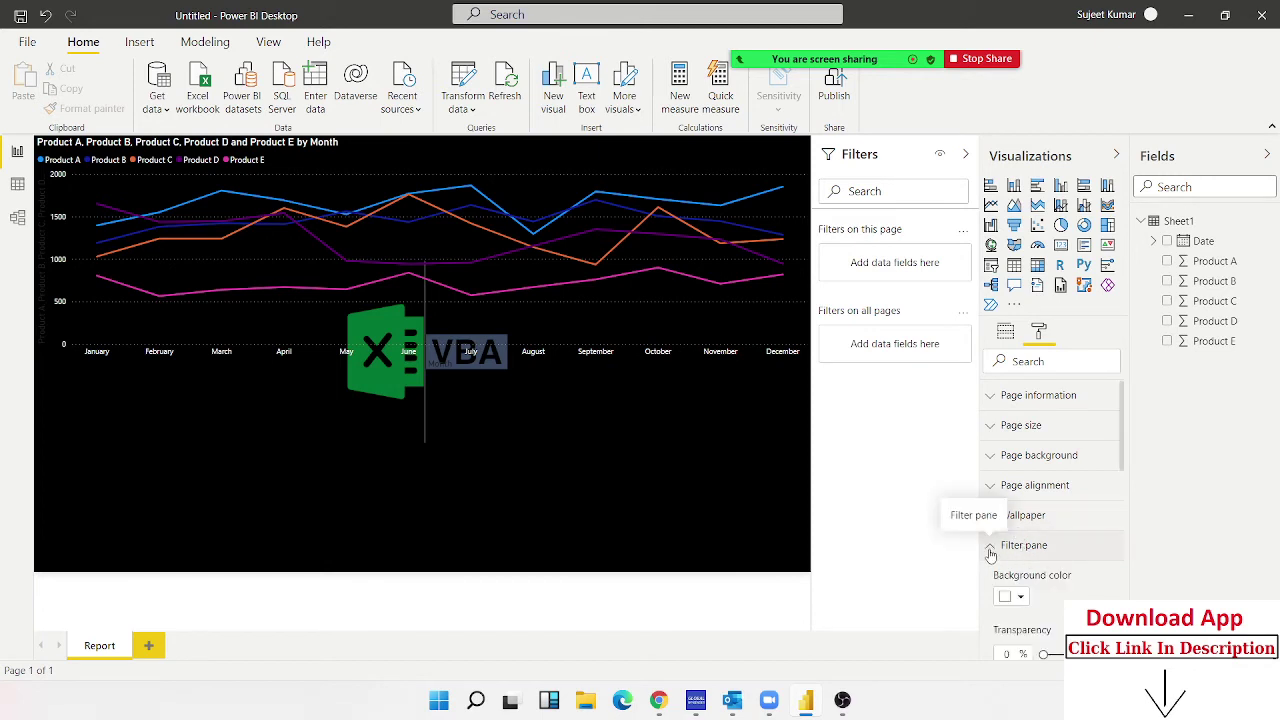
{"action": "left_click", "coordinate": [991, 556]}
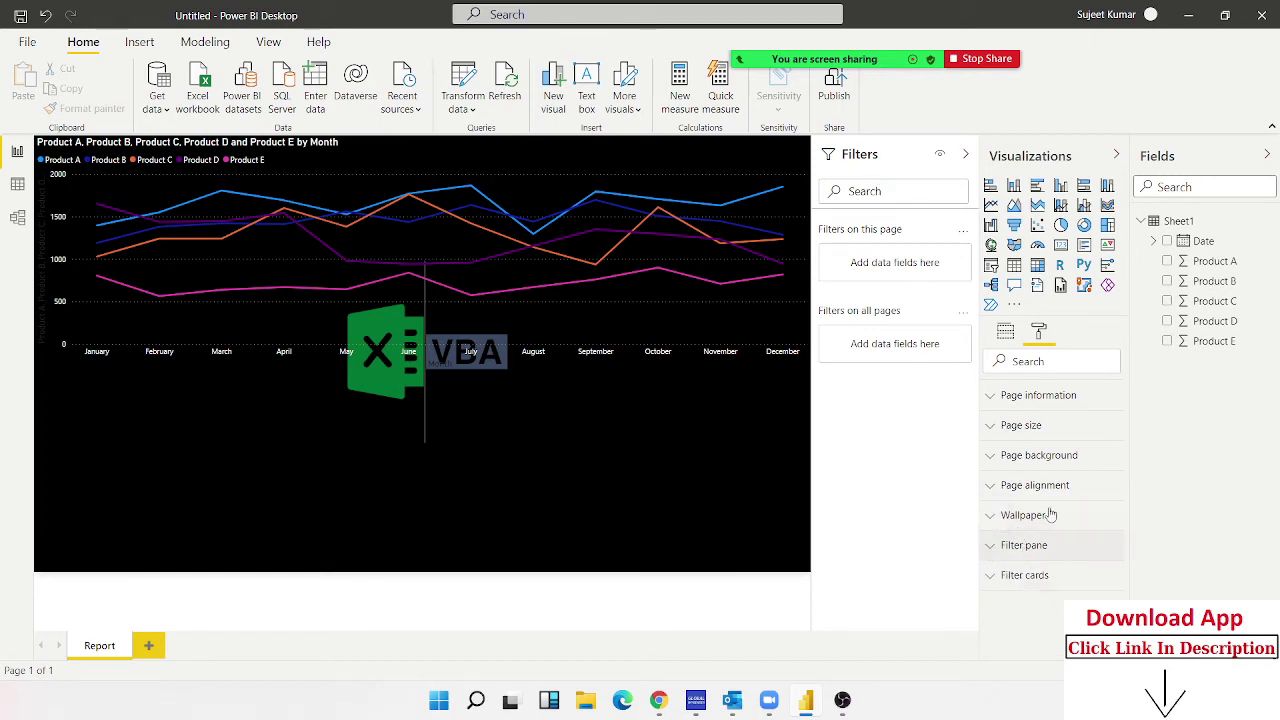
{"action": "left_click", "coordinate": [991, 577]}
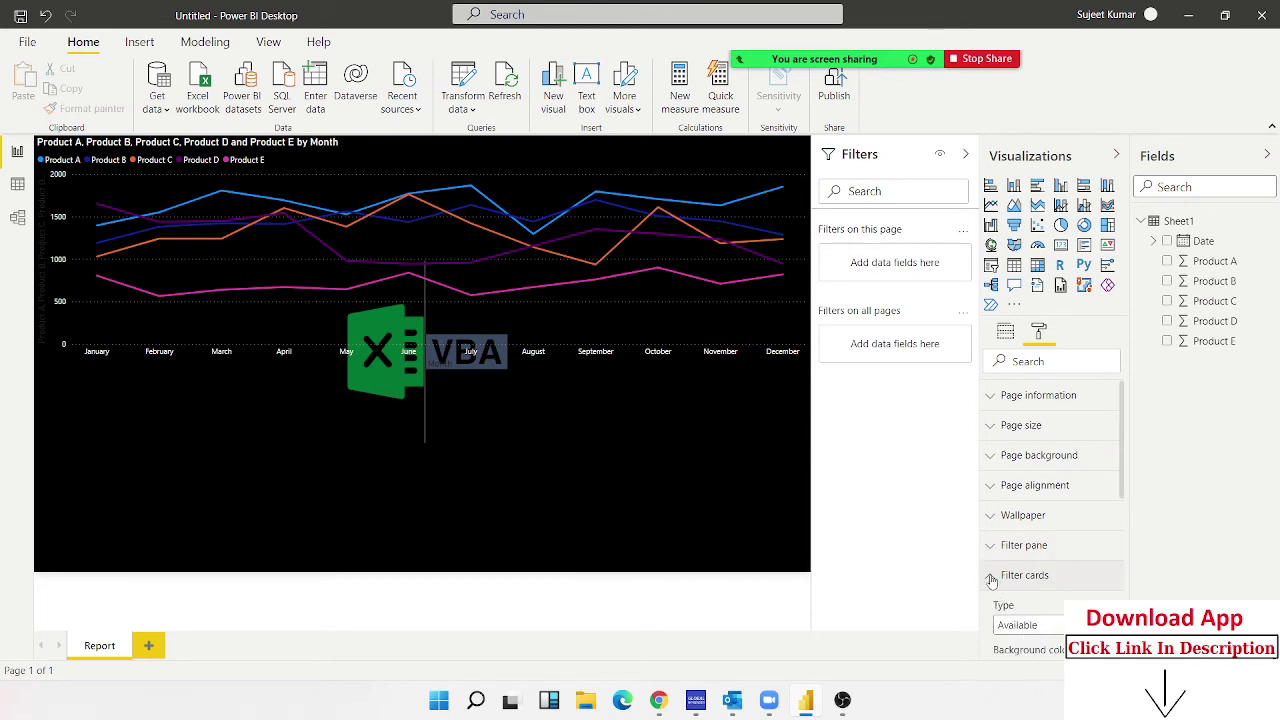
{"action": "left_click", "coordinate": [990, 576]}
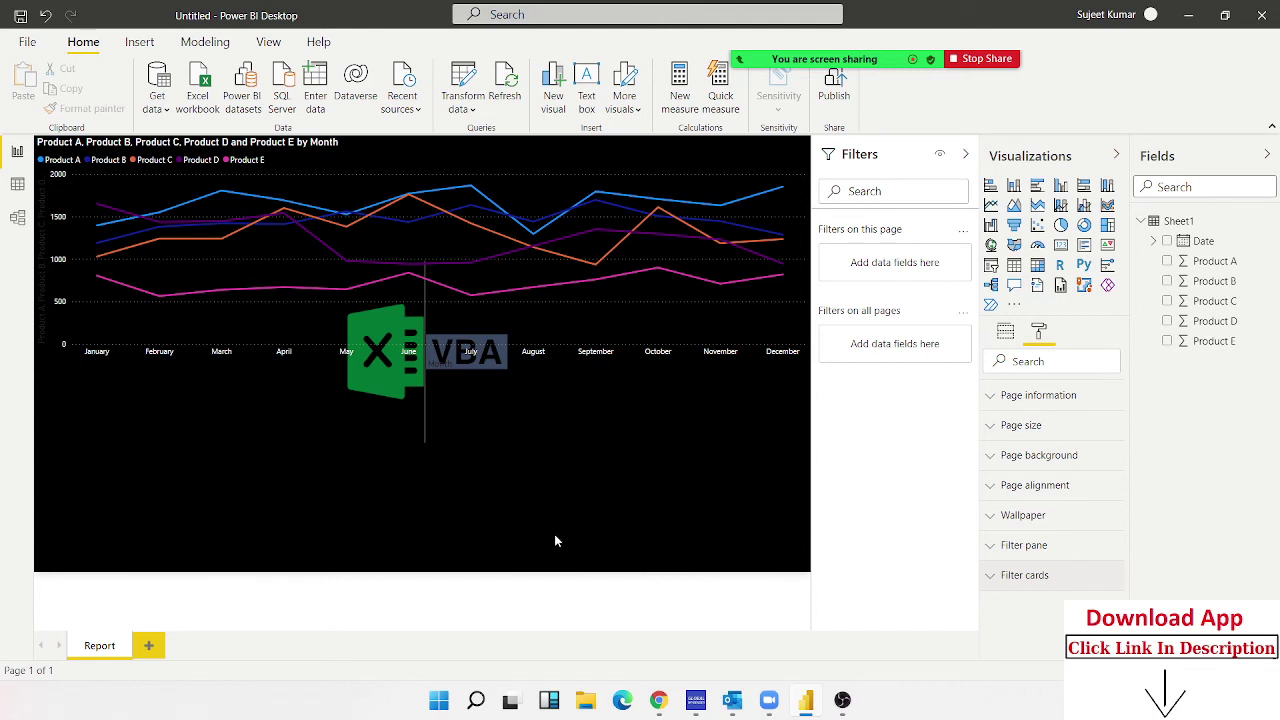
- Add a new page with an enlarged table showing Product A and the Date hierarchy
{"action": "left_click", "coordinate": [147, 646]}
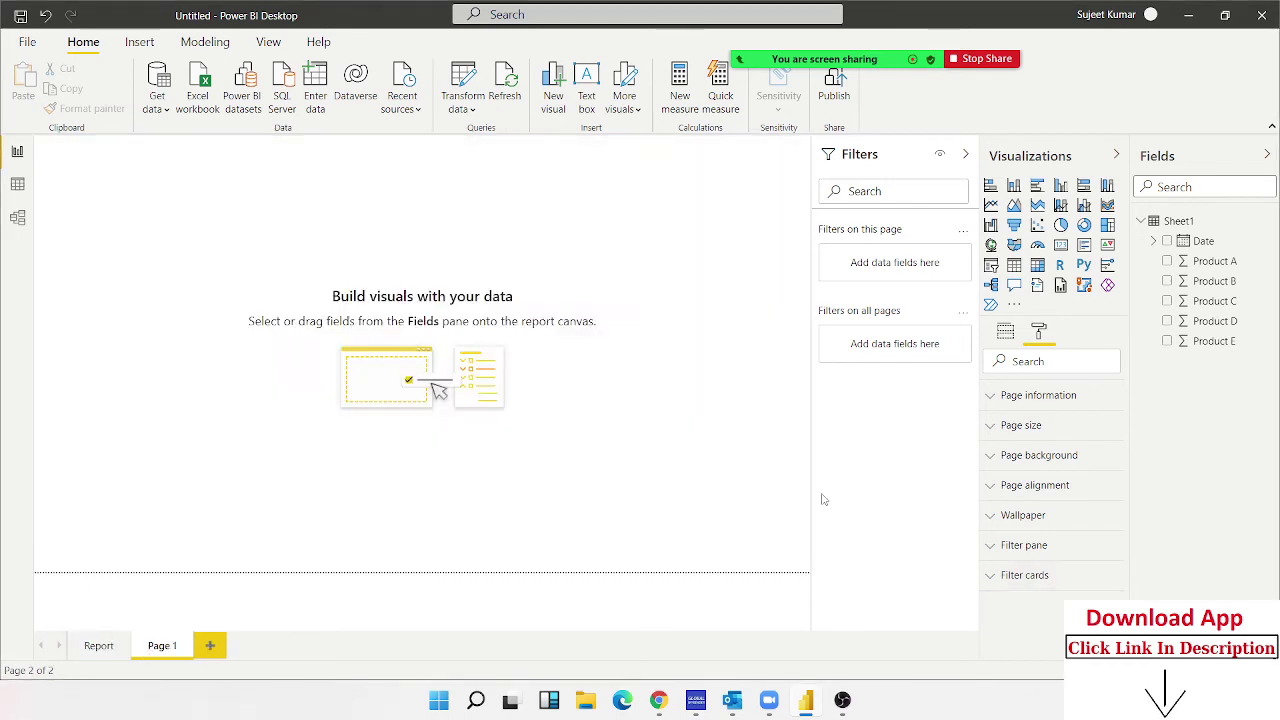
{"action": "left_click", "coordinate": [1013, 265]}
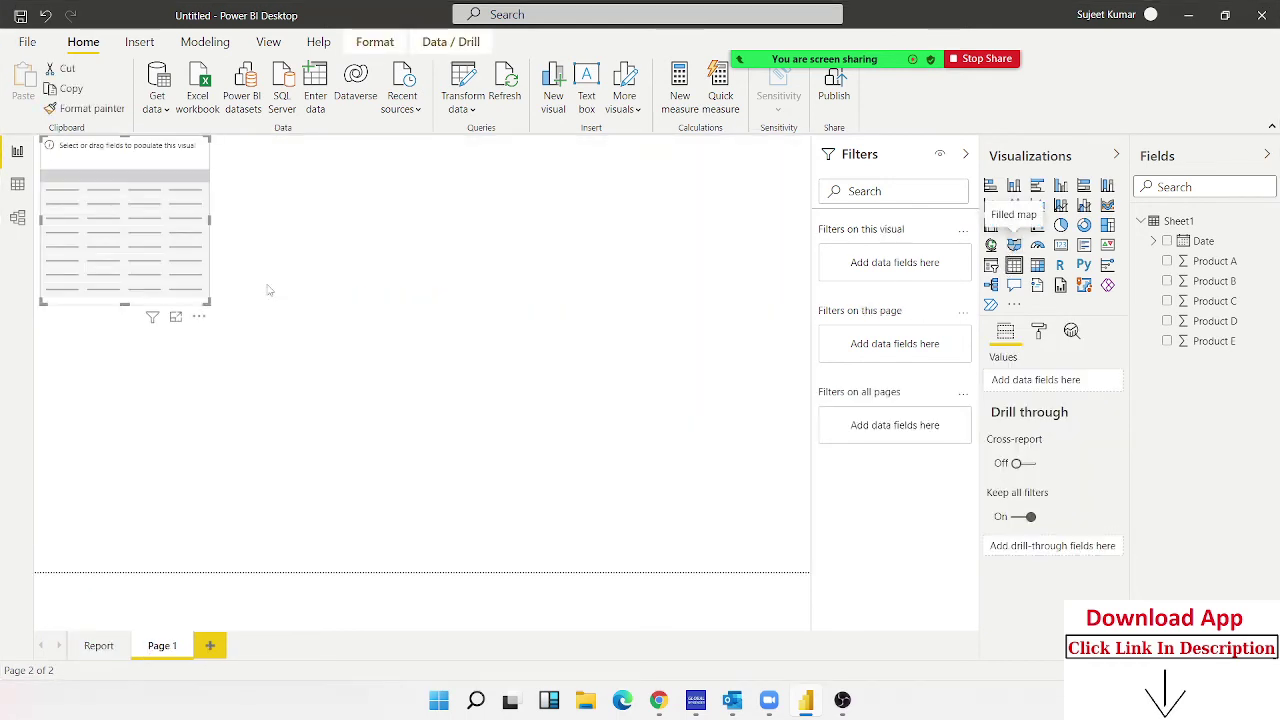
{"action": "left_click_drag", "start_coordinate": [209, 301], "coordinate": [461, 477]}
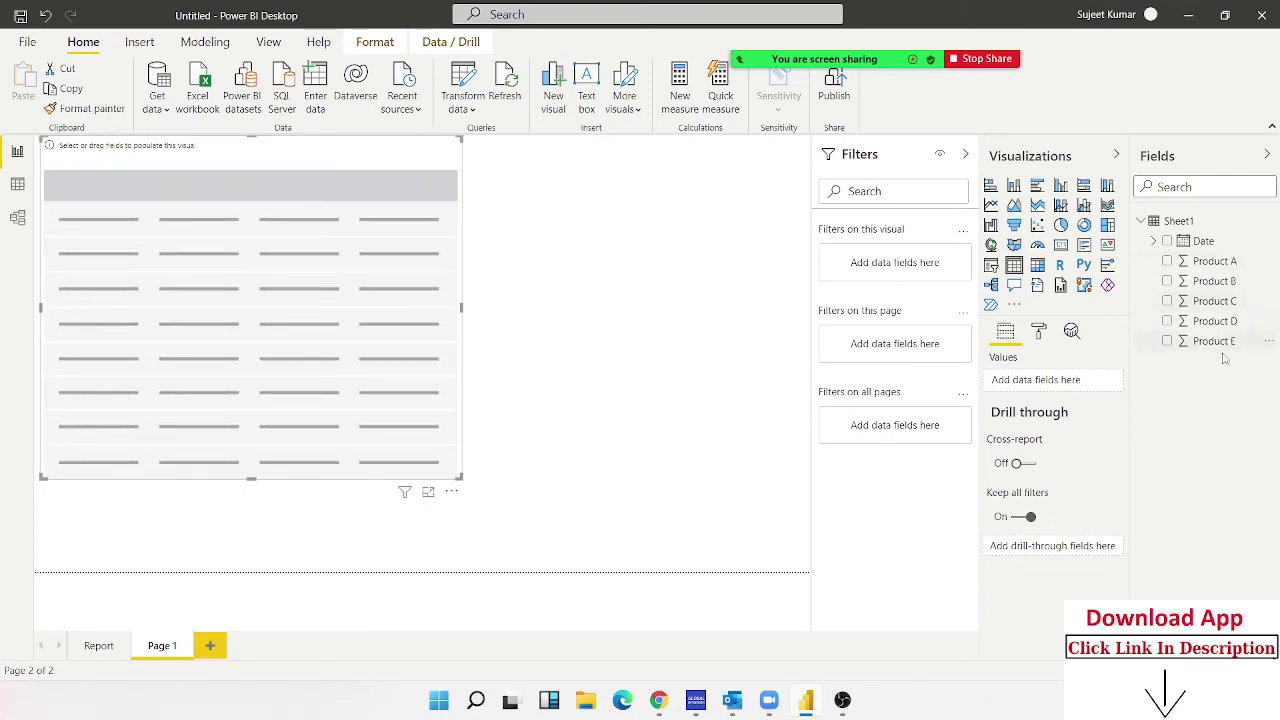
{"action": "mouse_move", "coordinate": [1214, 281]}
{"action": "left_click_drag", "start_coordinate": [1210, 261], "coordinate": [178, 300]}
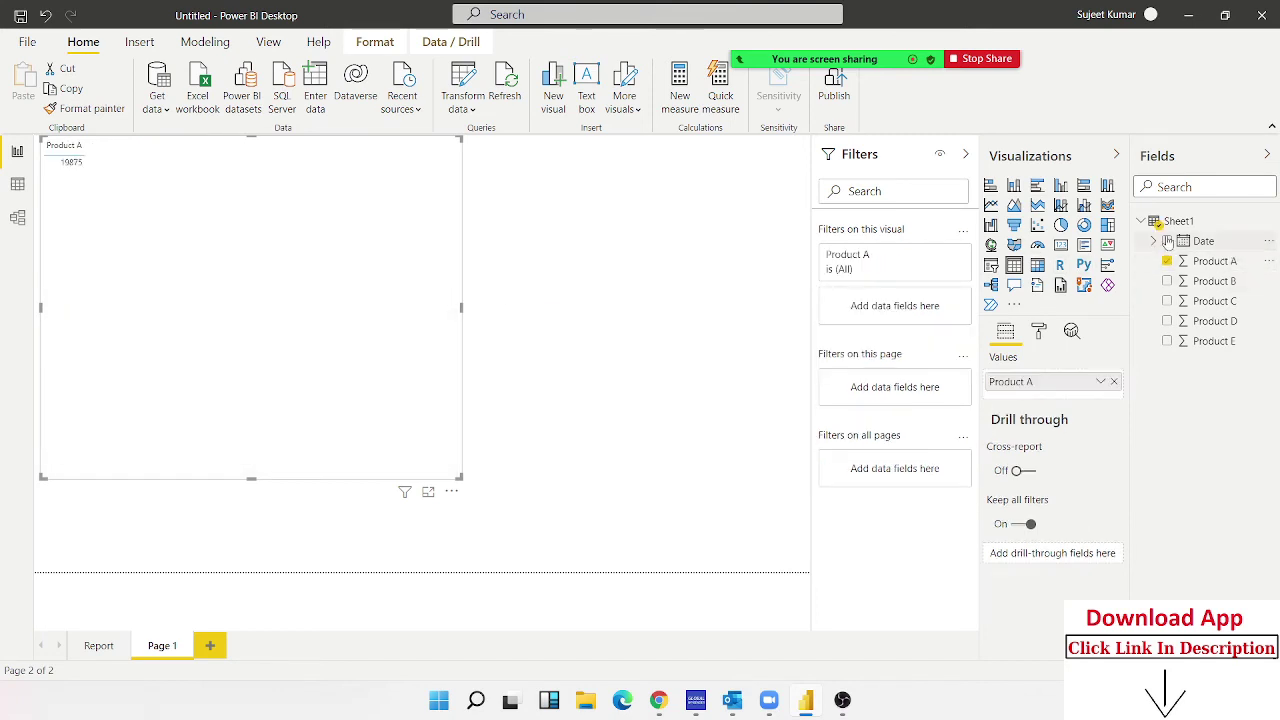
{"action": "mouse_move", "coordinate": [1198, 241]}
{"action": "left_mouse_down"}
{"action": "mouse_move", "coordinate": [660, 255]}
{"action": "mouse_move", "coordinate": [210, 235]}
{"action": "left_mouse_up"}
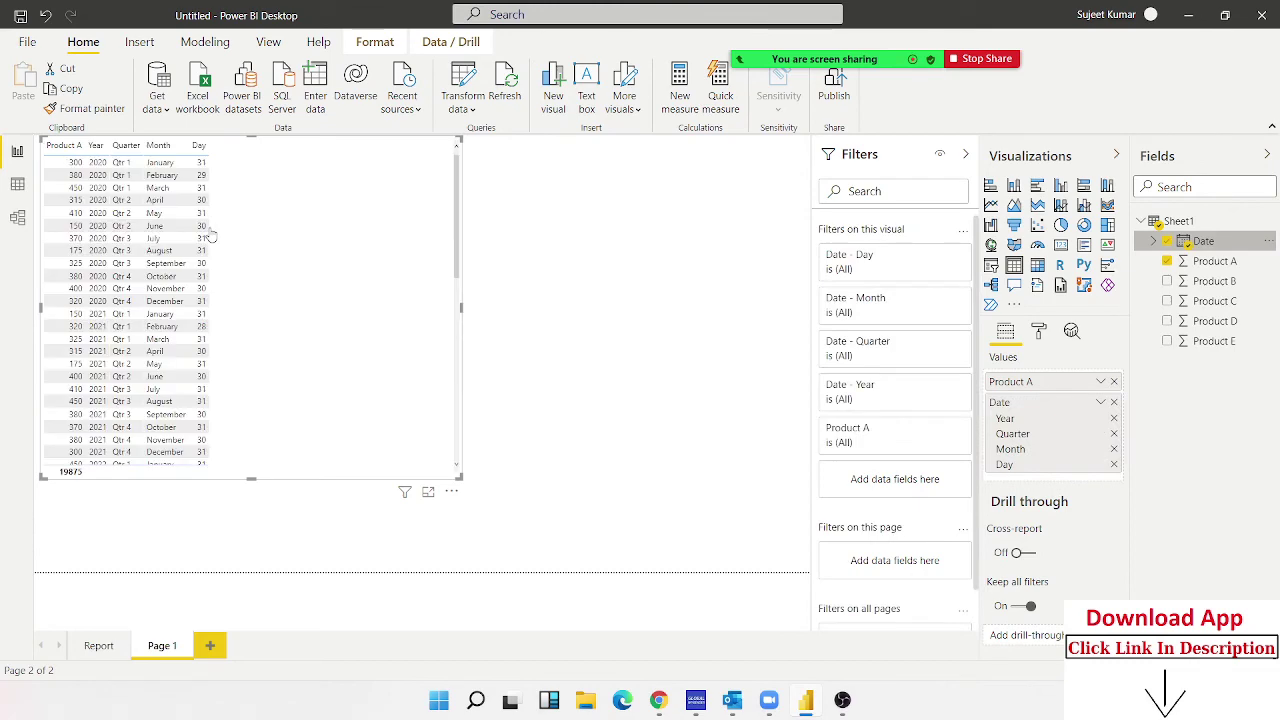
- Drop Year from the table's date fields and place Product A after Quarter, Month, Day
{"action": "scroll", "coordinate": [140, 295], "scroll_direction": "down", "scroll_amount": 2}
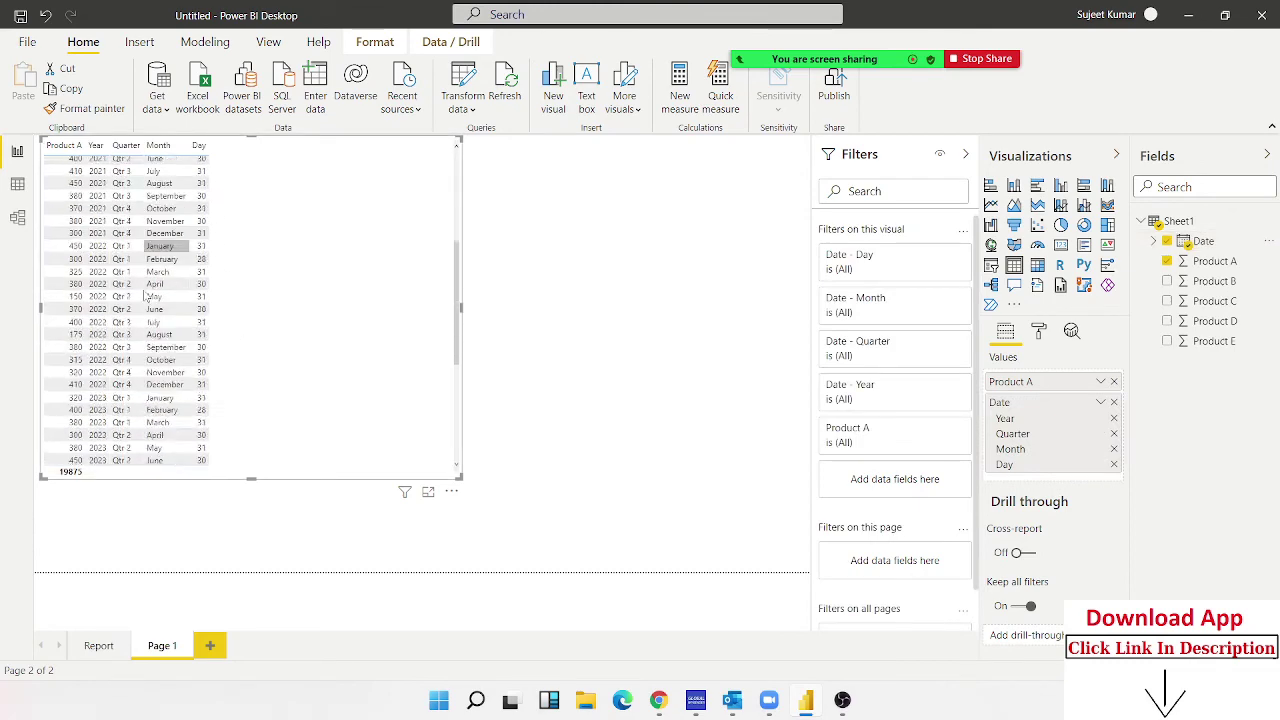
{"action": "scroll", "coordinate": [145, 297], "scroll_direction": "down", "scroll_amount": 5}
{"action": "scroll", "coordinate": [145, 300], "scroll_direction": "down", "scroll_amount": 5}
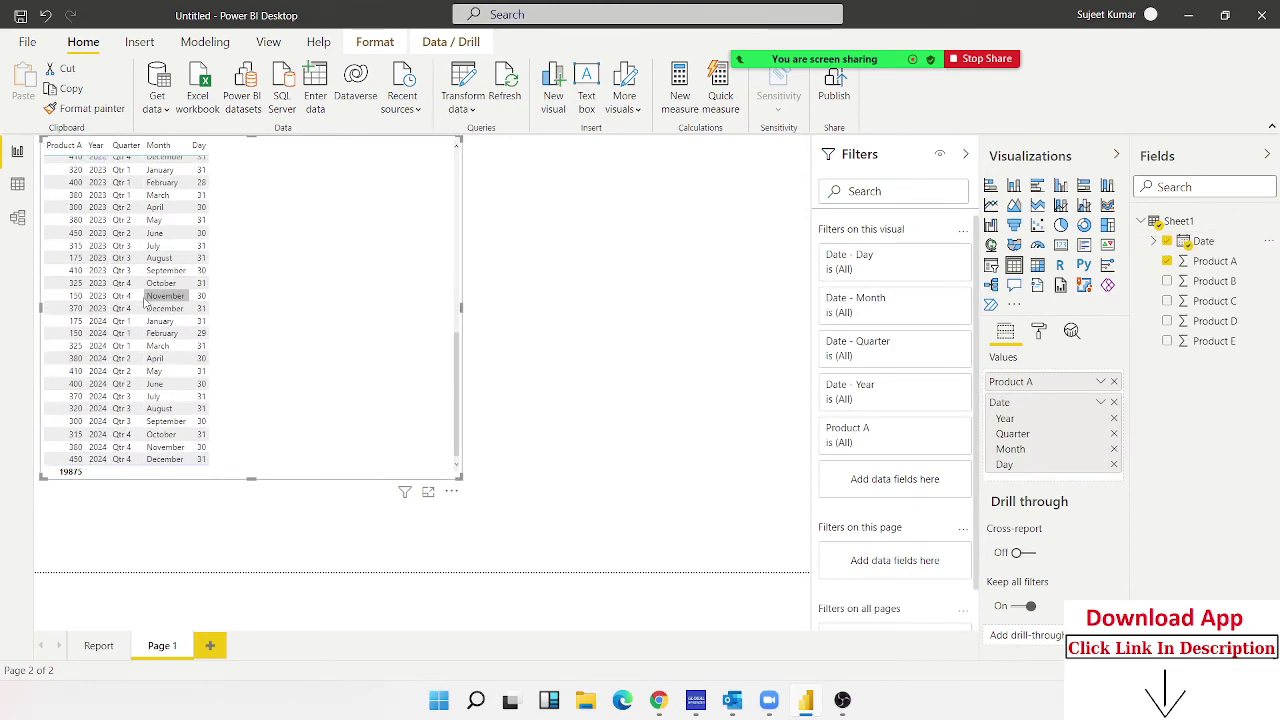
{"action": "scroll", "coordinate": [145, 300], "scroll_direction": "up", "scroll_amount": 10}
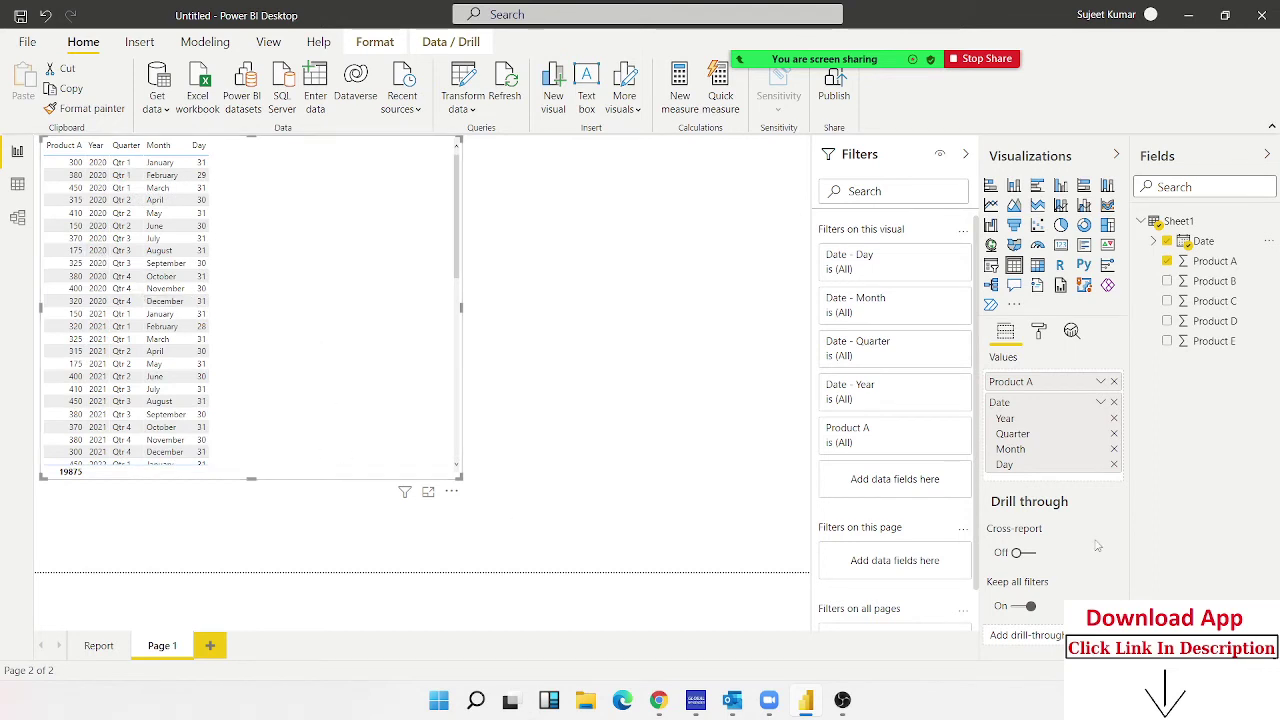
{"action": "left_click", "coordinate": [1114, 419]}
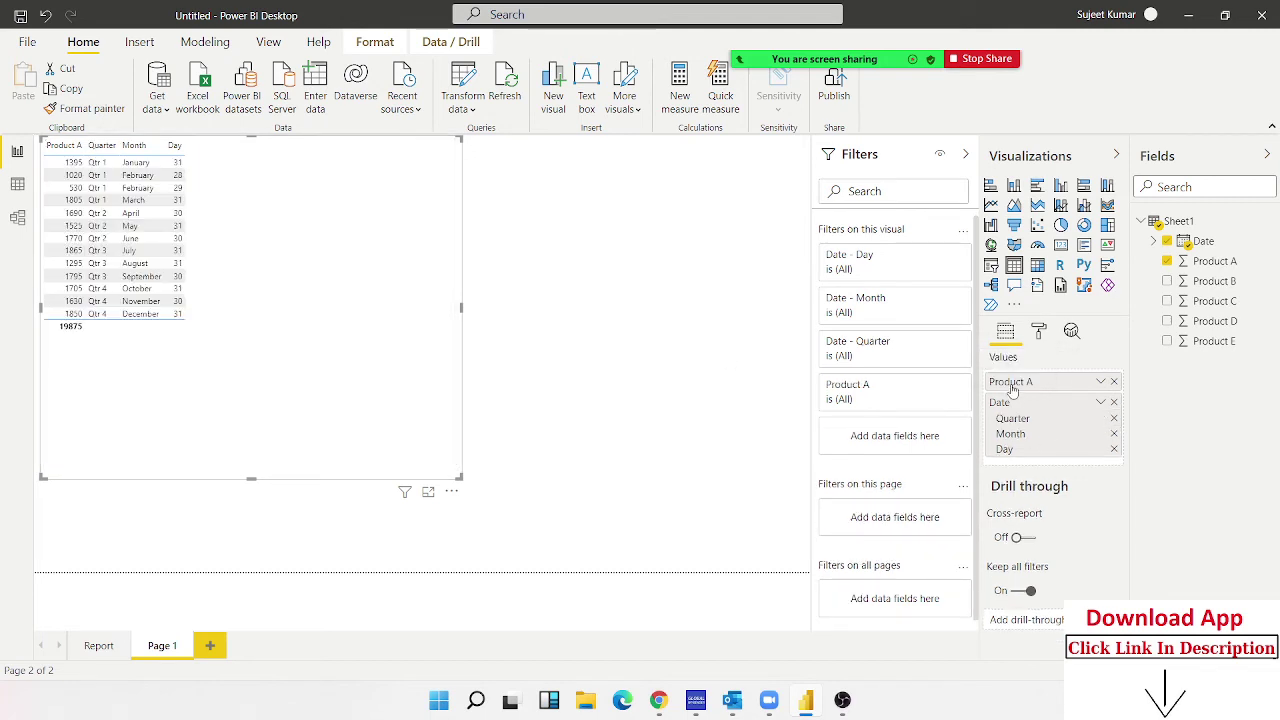
{"action": "left_click_drag", "start_coordinate": [1012, 390], "coordinate": [1020, 455]}
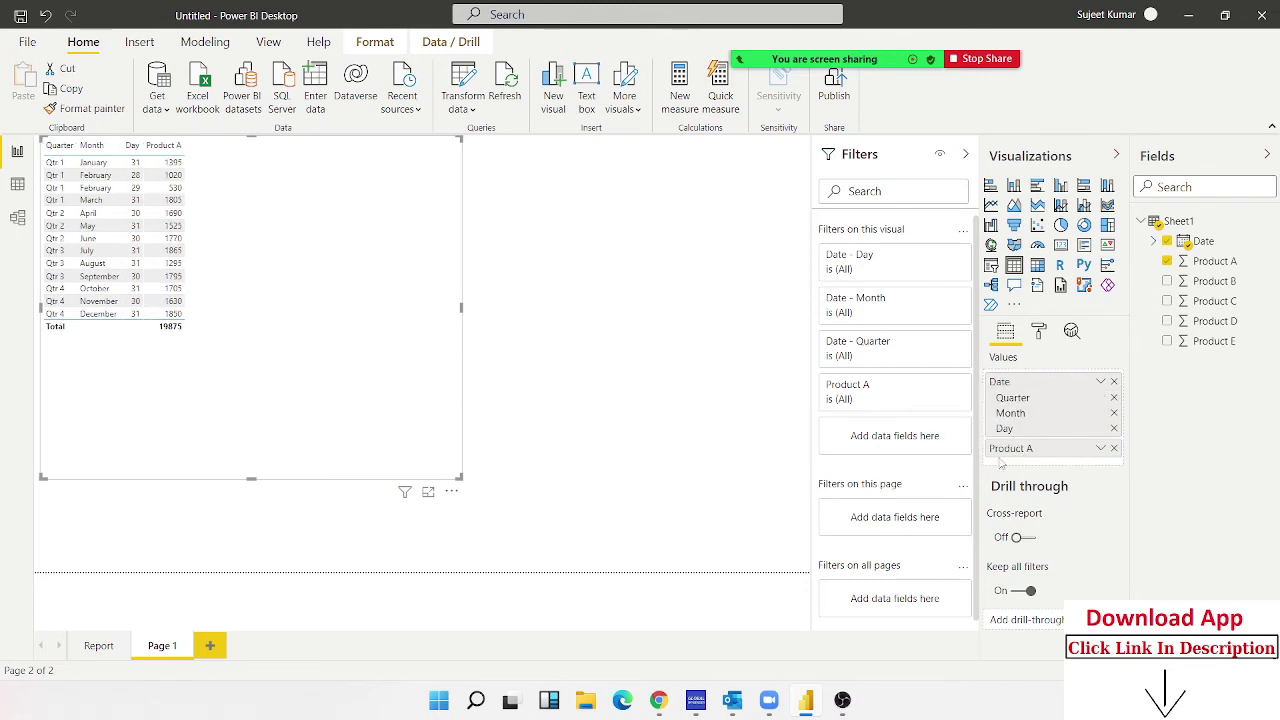
{"action": "left_click", "coordinate": [1039, 331]}
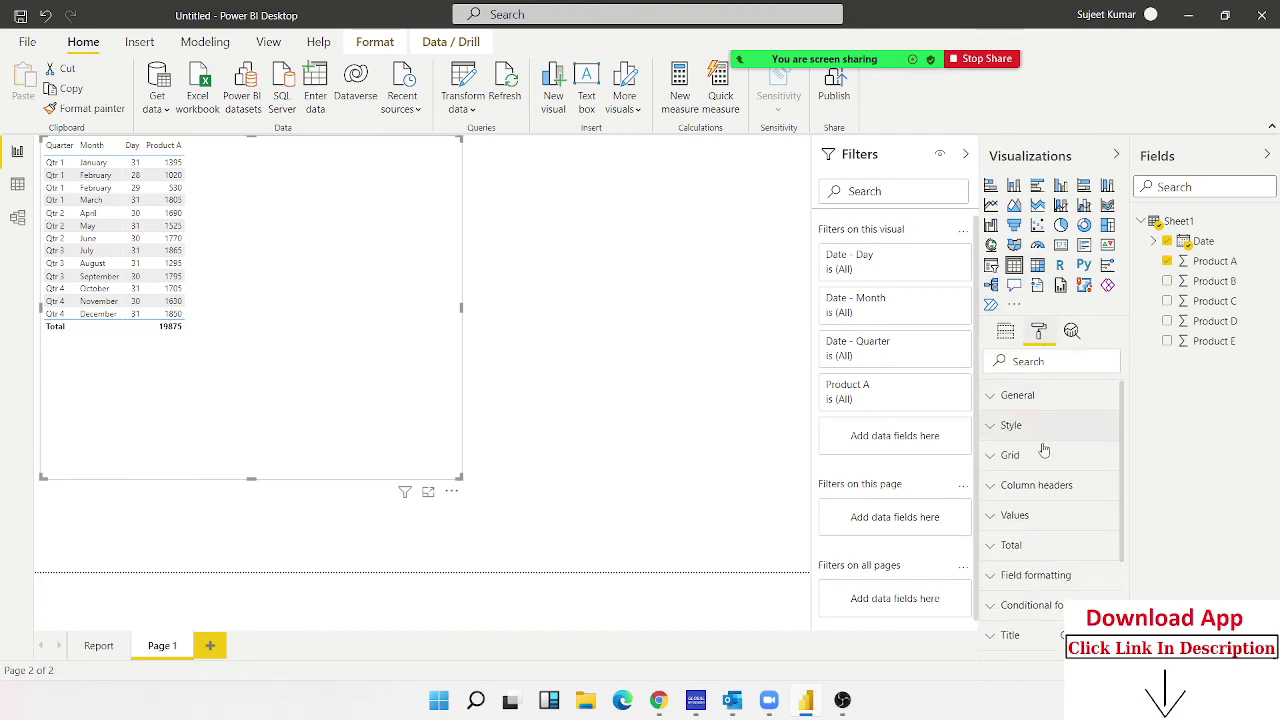
- Convert the table into a matrix of Product A by Qtr 1–4, then browse the Format pane
{"action": "scroll", "coordinate": [1047, 516], "scroll_direction": "down", "scroll_amount": 2}
{"action": "scroll", "coordinate": [1047, 516], "scroll_direction": "down", "scroll_amount": 3}
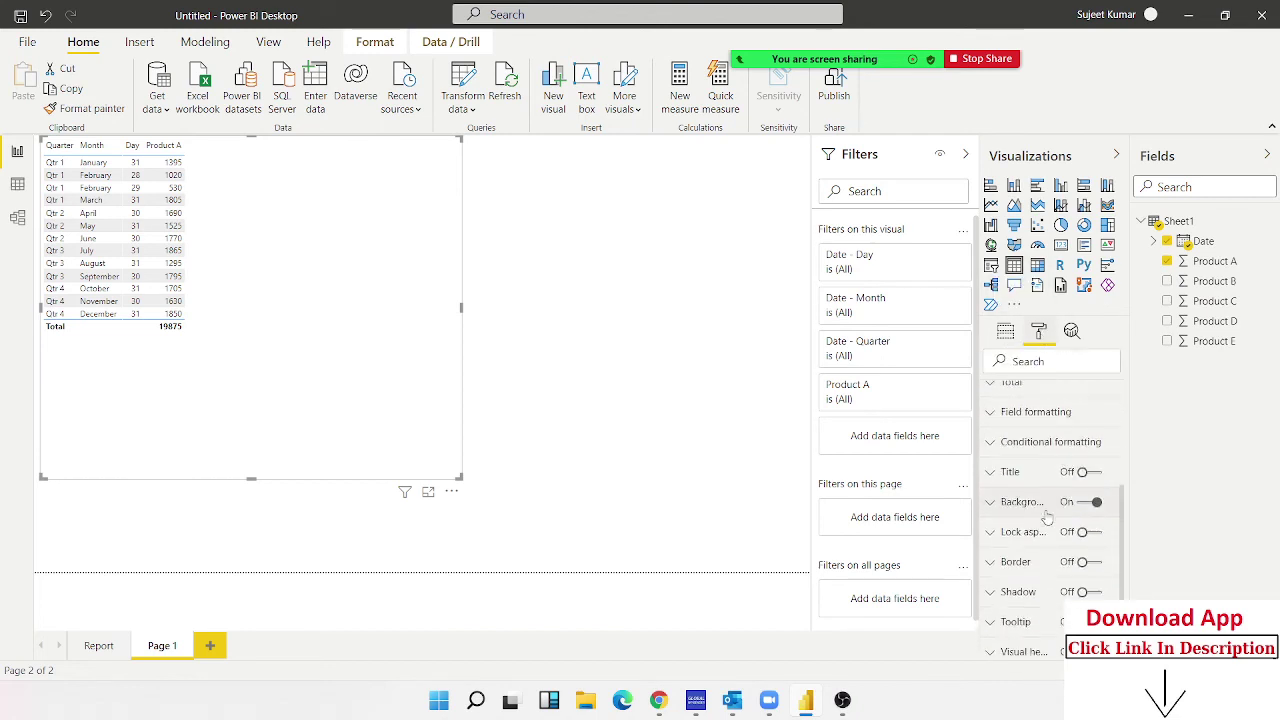
{"action": "scroll", "coordinate": [1047, 510], "scroll_direction": "up", "scroll_amount": 5}
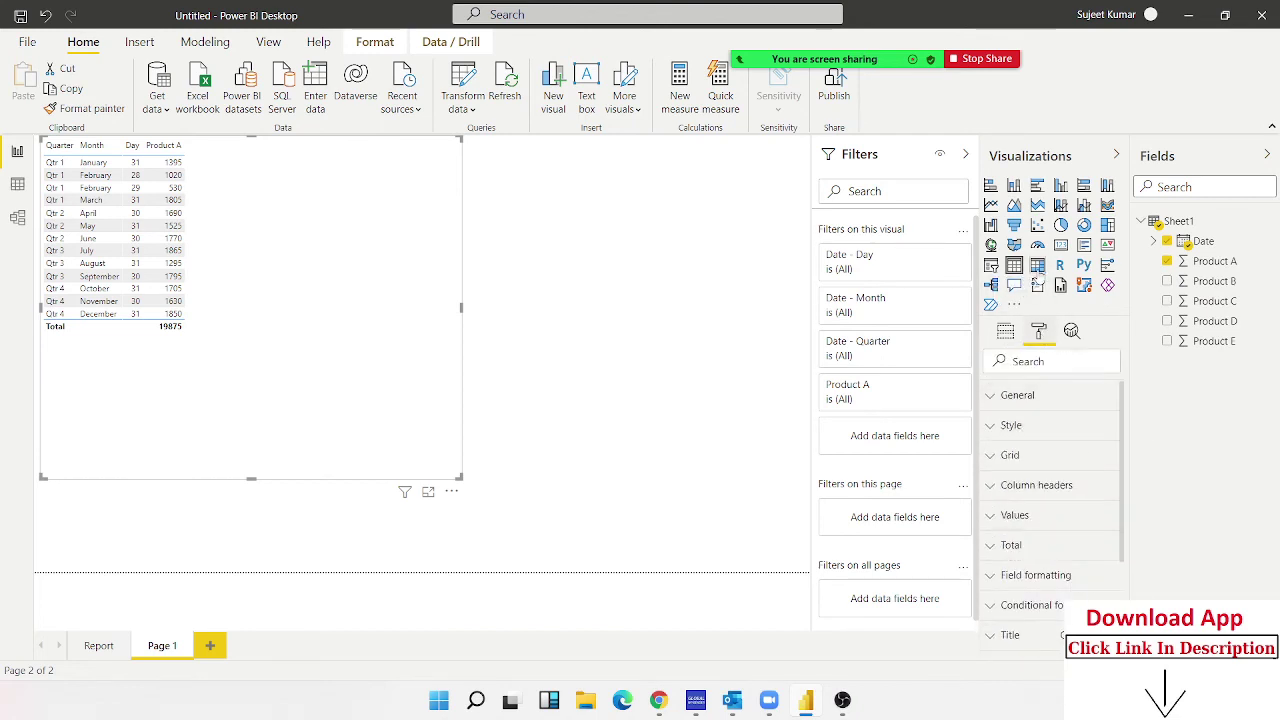
{"action": "left_click", "coordinate": [1039, 270]}
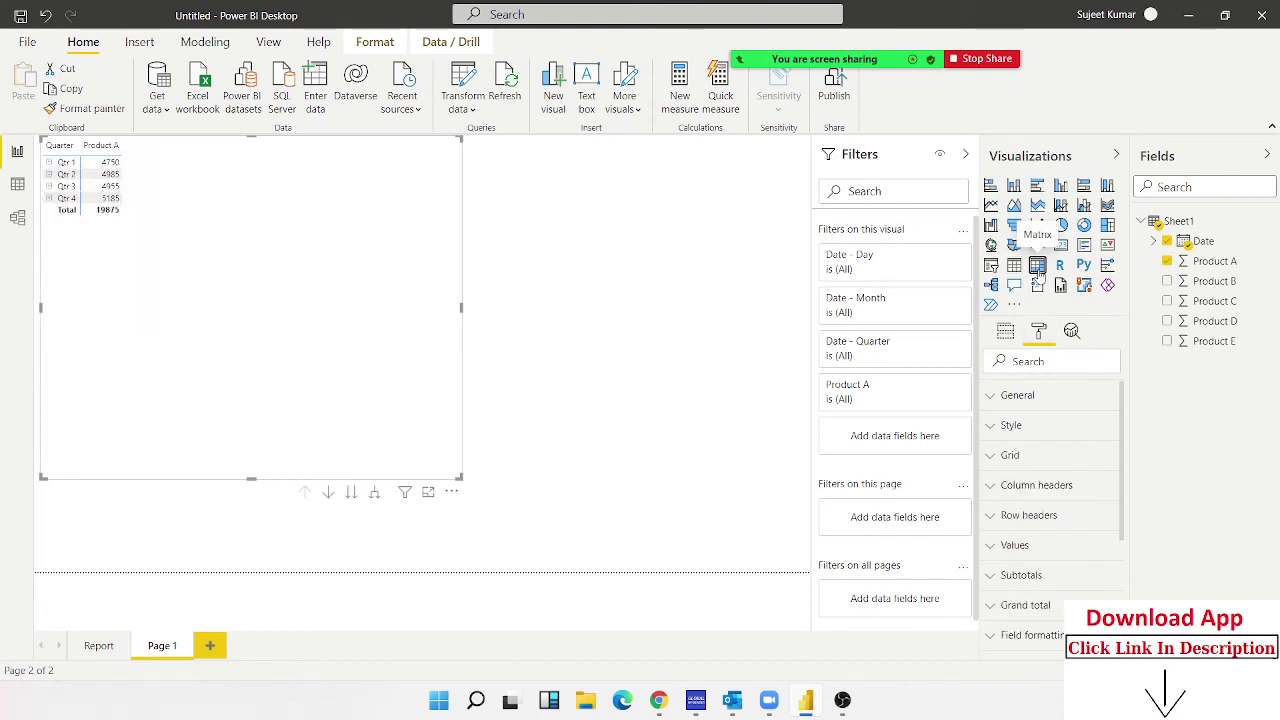
{"action": "scroll", "coordinate": [1052, 485], "scroll_direction": "down", "scroll_amount": 5}
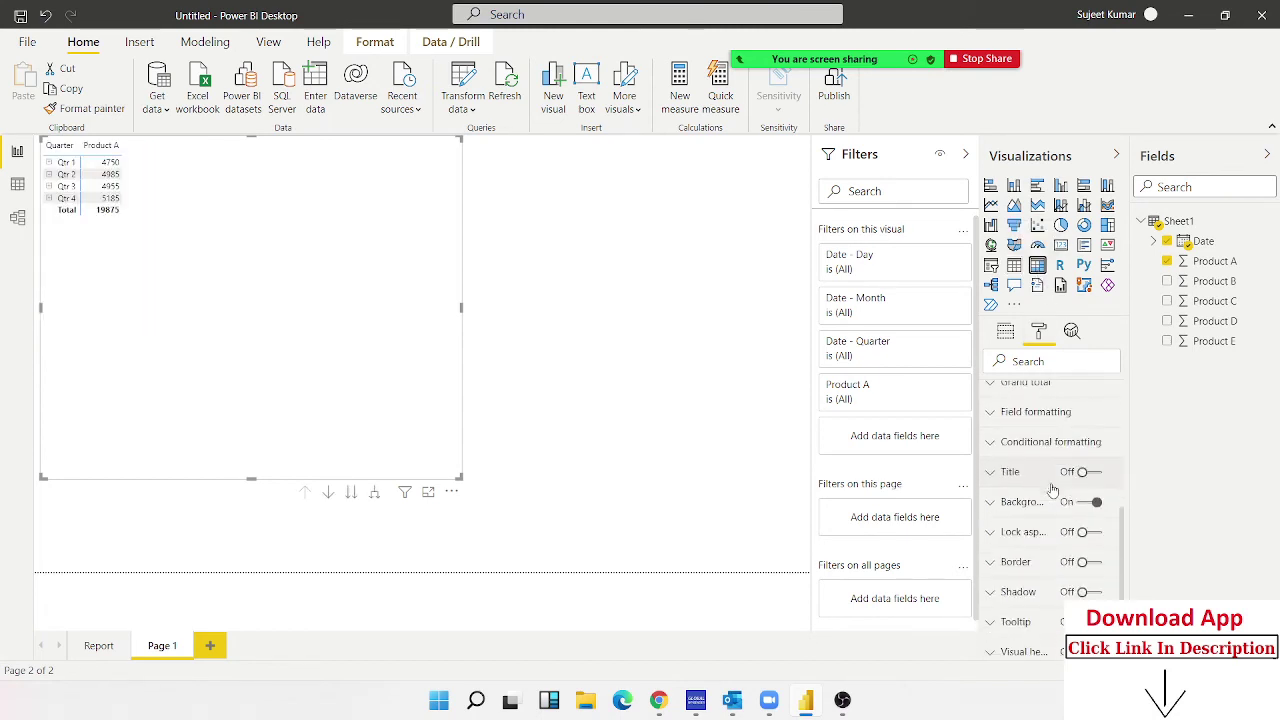
{"action": "scroll", "coordinate": [1052, 490], "scroll_direction": "up", "scroll_amount": 5}
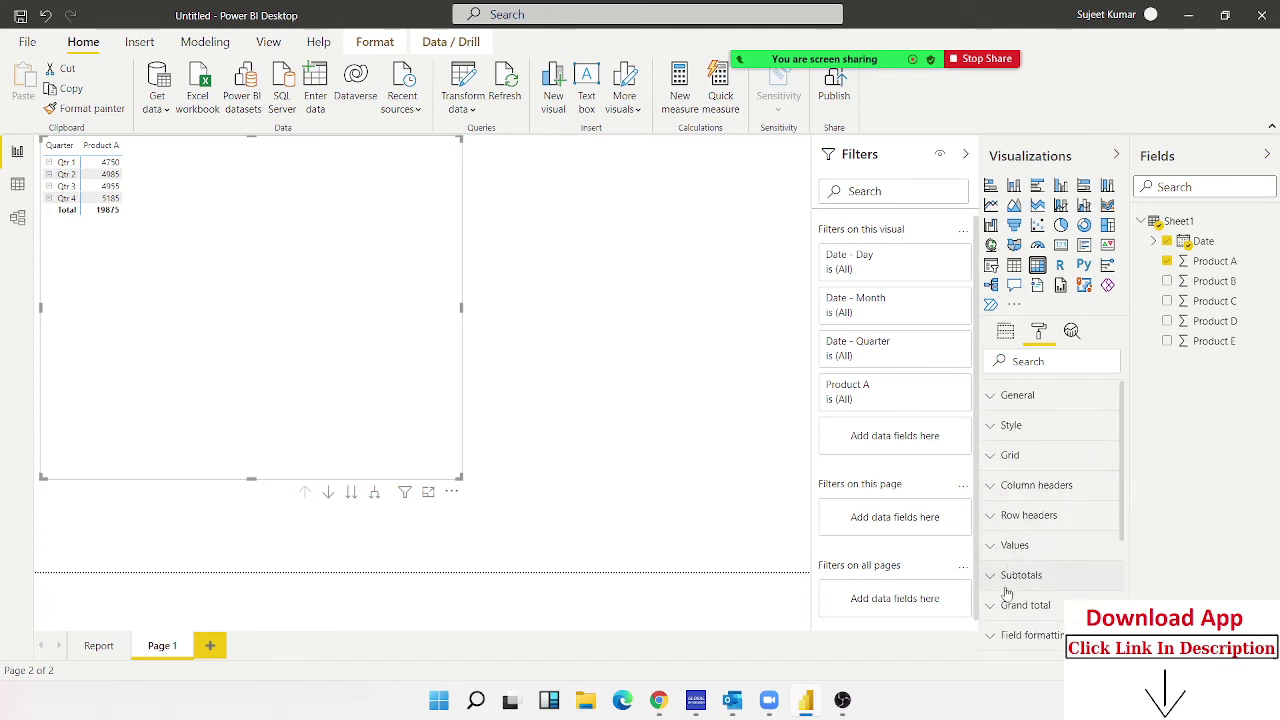
{"action": "scroll", "coordinate": [1005, 592], "scroll_direction": "down", "scroll_amount": 5}
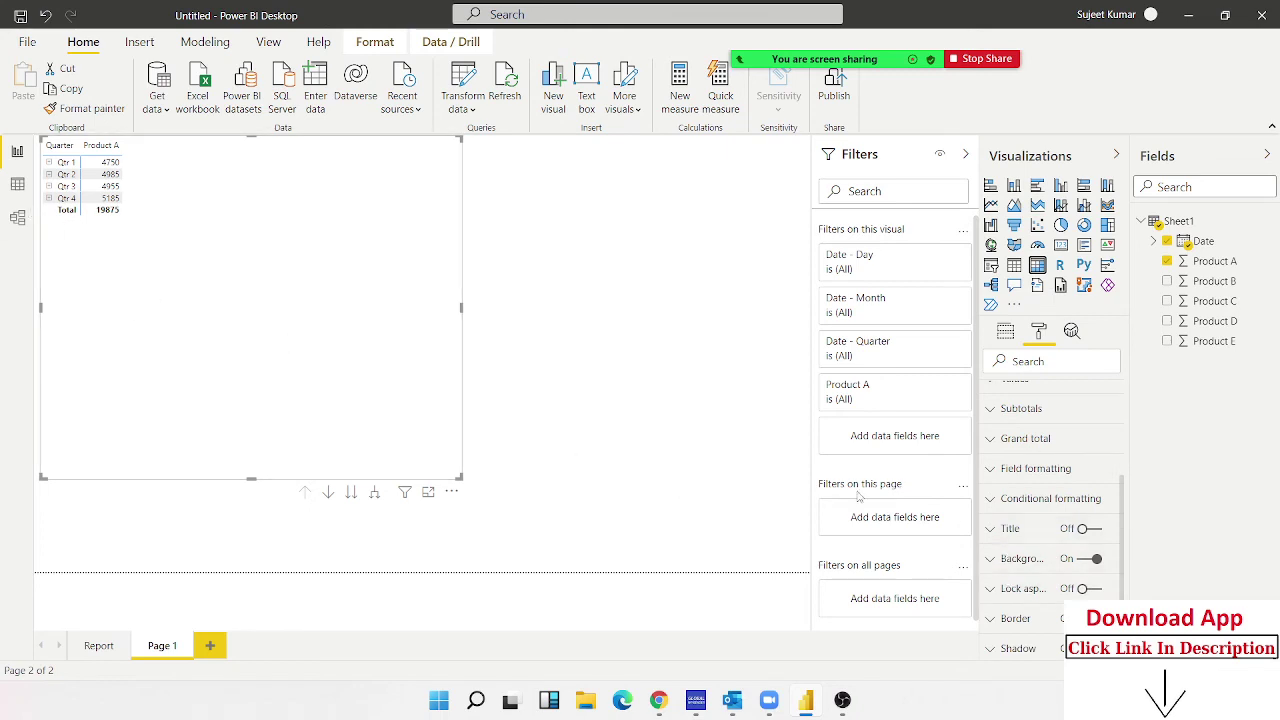
{"action": "scroll", "coordinate": [1016, 468], "scroll_direction": "up", "scroll_amount": 3}
{"action": "scroll", "coordinate": [1016, 468], "scroll_direction": "up", "scroll_amount": 1}
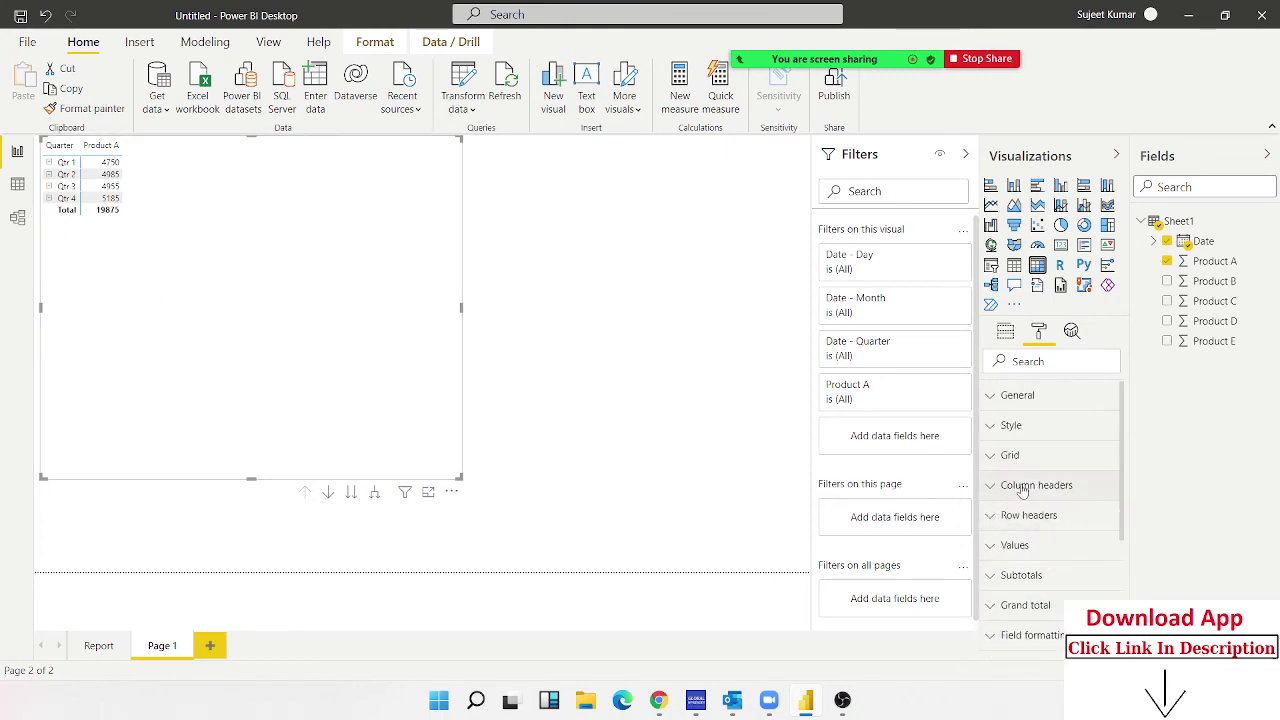
{"action": "scroll", "coordinate": [1057, 497], "scroll_direction": "down", "scroll_amount": 1}
{"action": "scroll", "coordinate": [1057, 497], "scroll_direction": "down", "scroll_amount": 3}
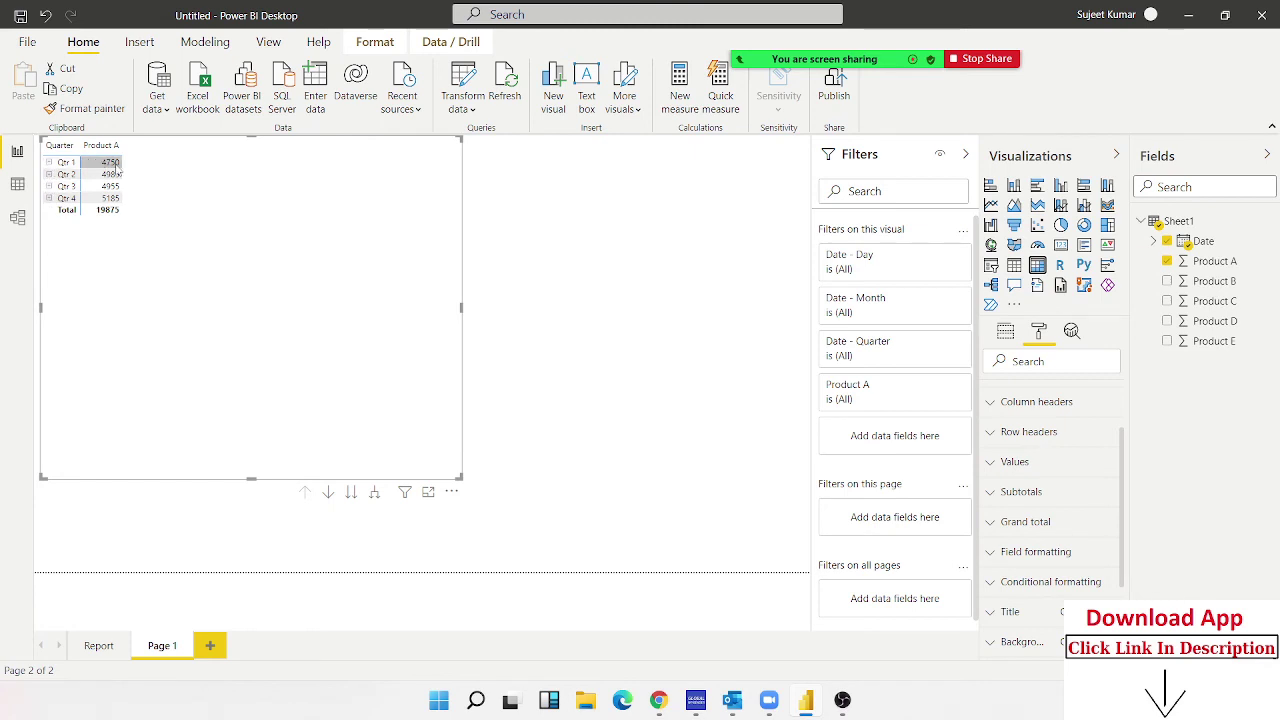
- Expand Qtr 1 into its months and toggle row subtotals off and back on
{"action": "left_click", "coordinate": [48, 163]}
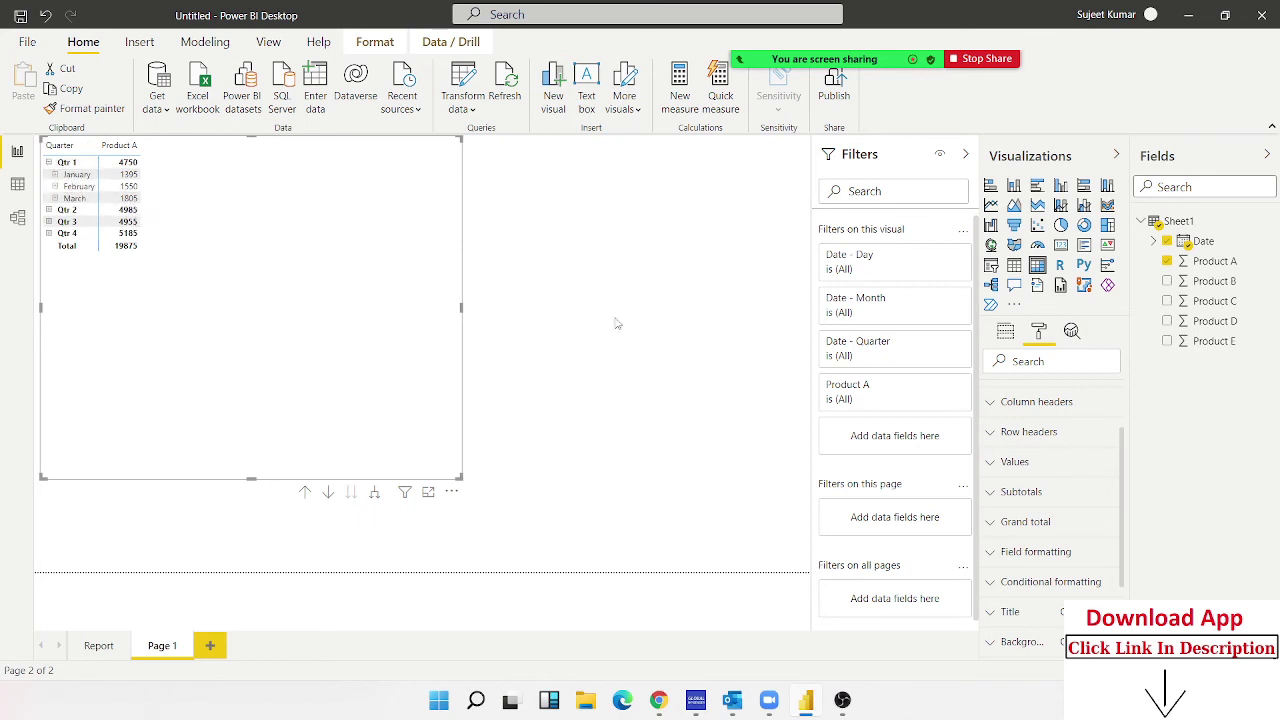
{"action": "left_click", "coordinate": [1028, 506]}
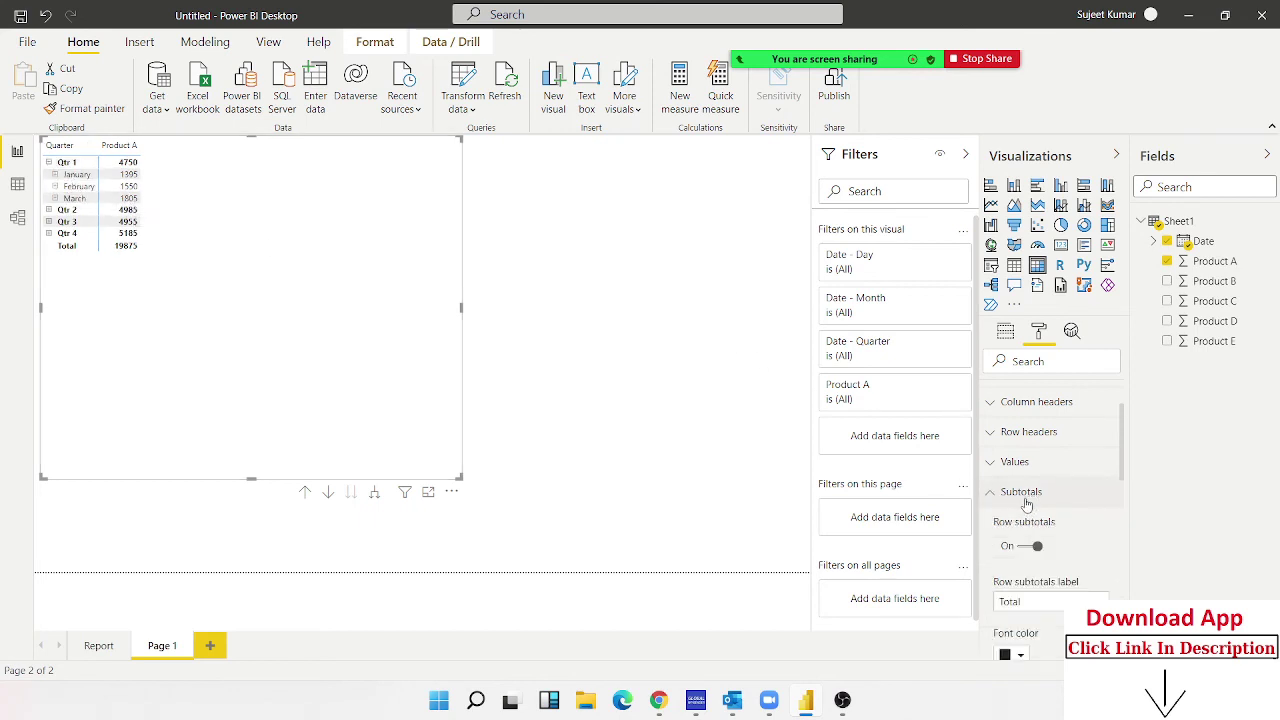
{"action": "left_click", "coordinate": [1021, 548]}
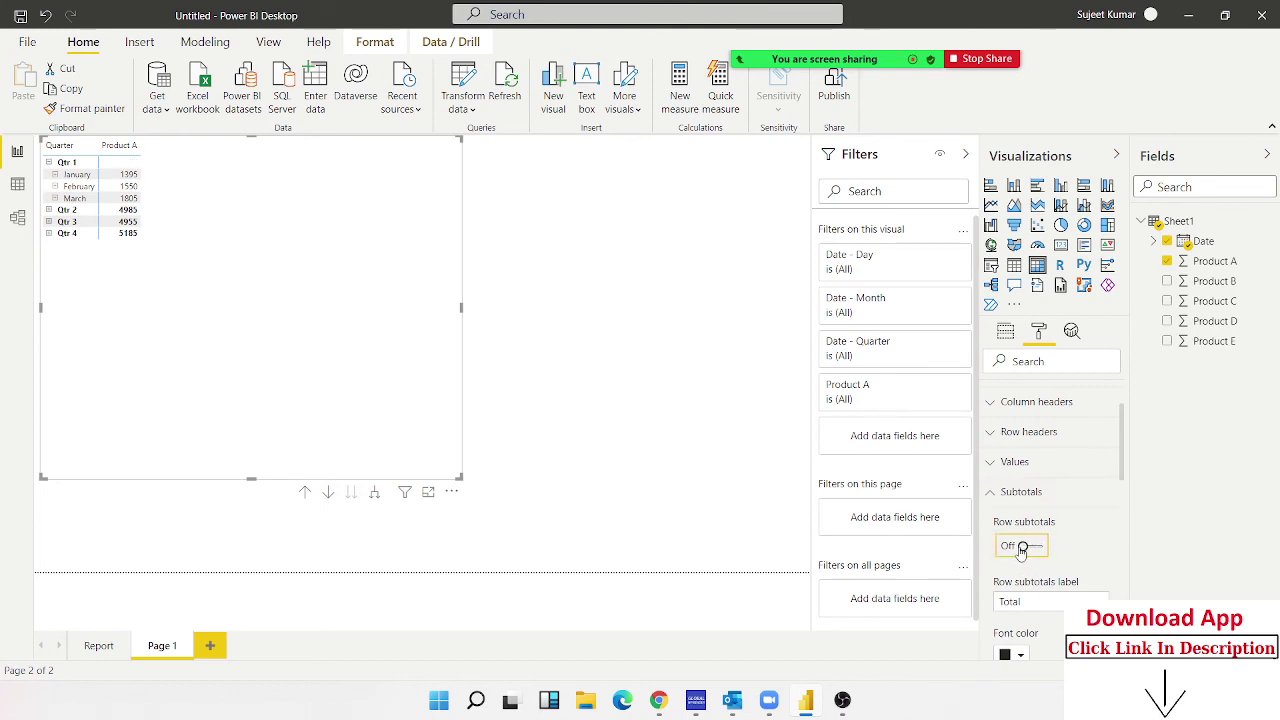
{"action": "left_click", "coordinate": [1021, 548]}
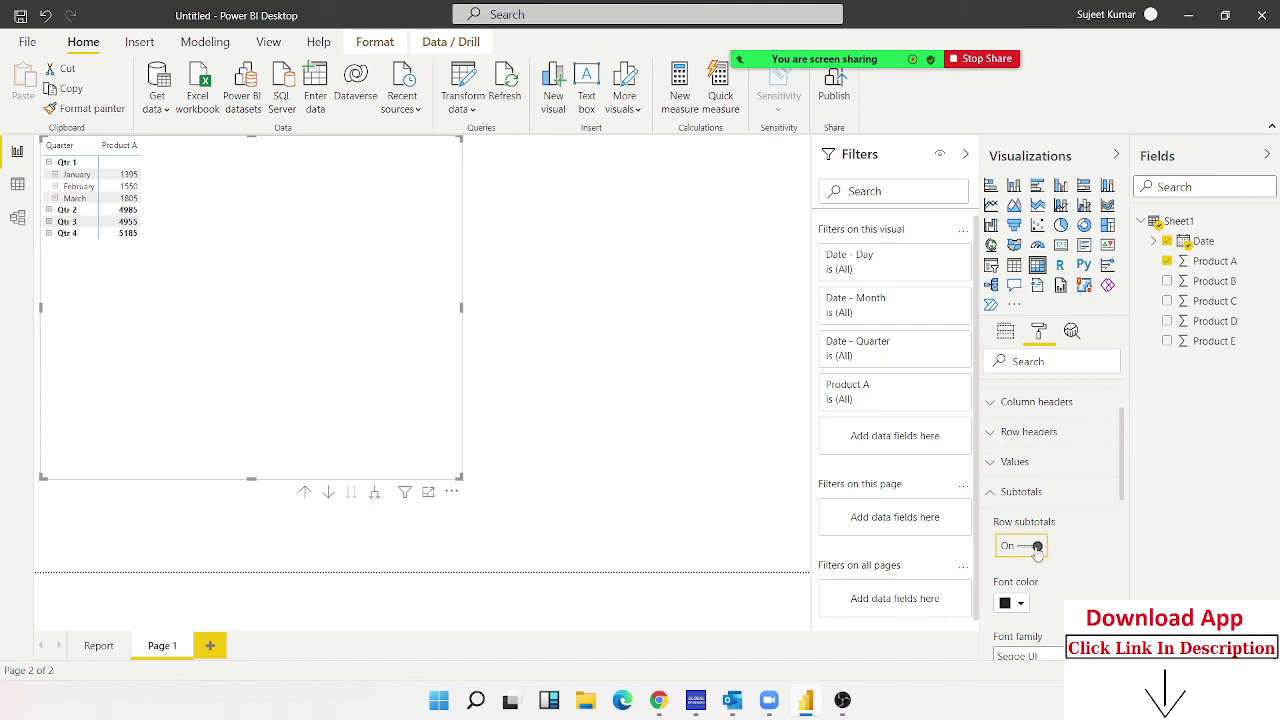
{"action": "left_click", "coordinate": [1021, 549]}
{"action": "left_click", "coordinate": [1021, 549]}
- Apply subtotal formatting to labels and expand the Grand total settings
{"action": "scroll", "coordinate": [1020, 545], "scroll_direction": "down", "scroll_amount": 1}
{"action": "scroll", "coordinate": [1035, 560], "scroll_direction": "down", "scroll_amount": 2}
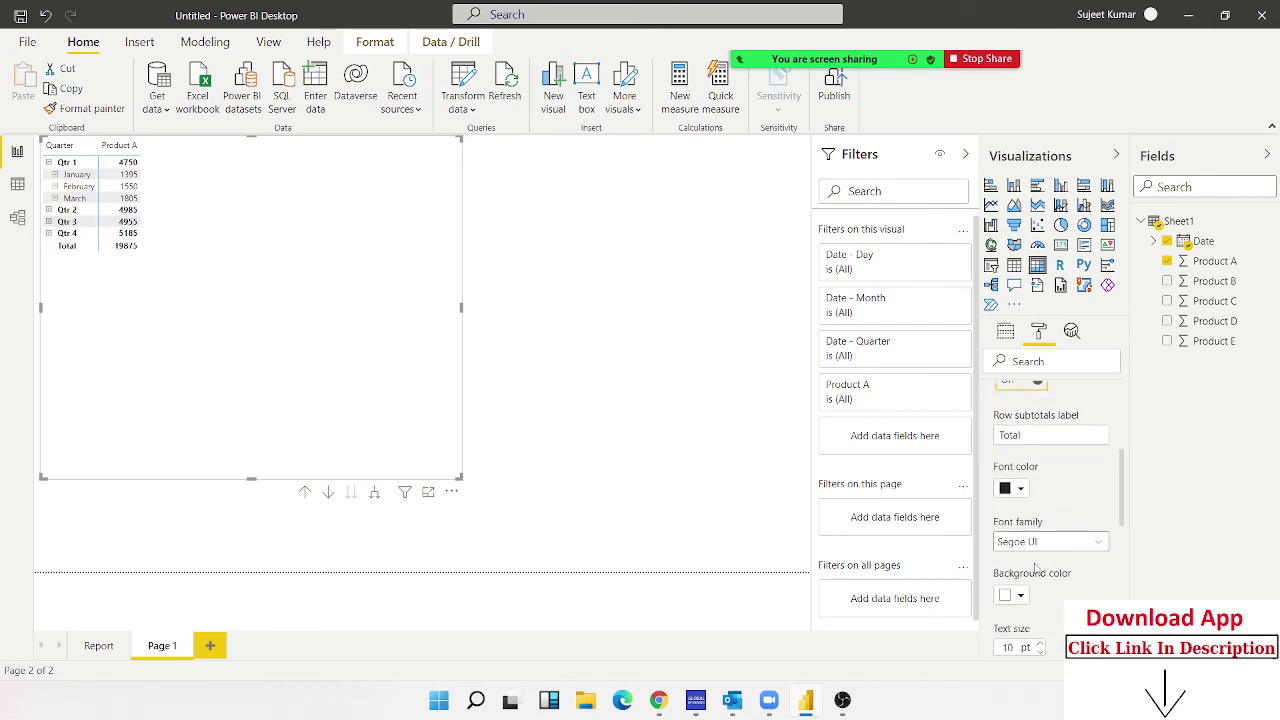
{"action": "scroll", "coordinate": [1035, 567], "scroll_direction": "down", "scroll_amount": 3}
{"action": "scroll", "coordinate": [1035, 560], "scroll_direction": "down", "scroll_amount": 2}
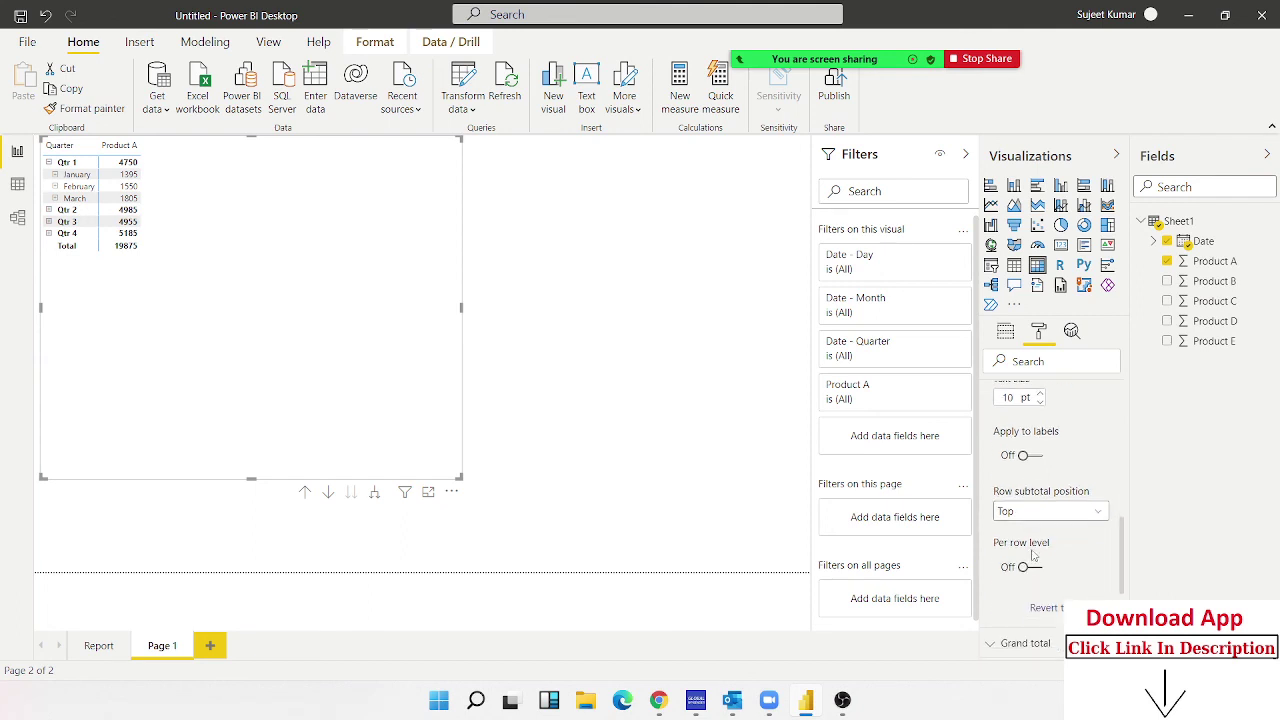
{"action": "left_click", "coordinate": [1036, 457]}
{"action": "scroll", "coordinate": [1026, 462], "scroll_direction": "down", "scroll_amount": 2}
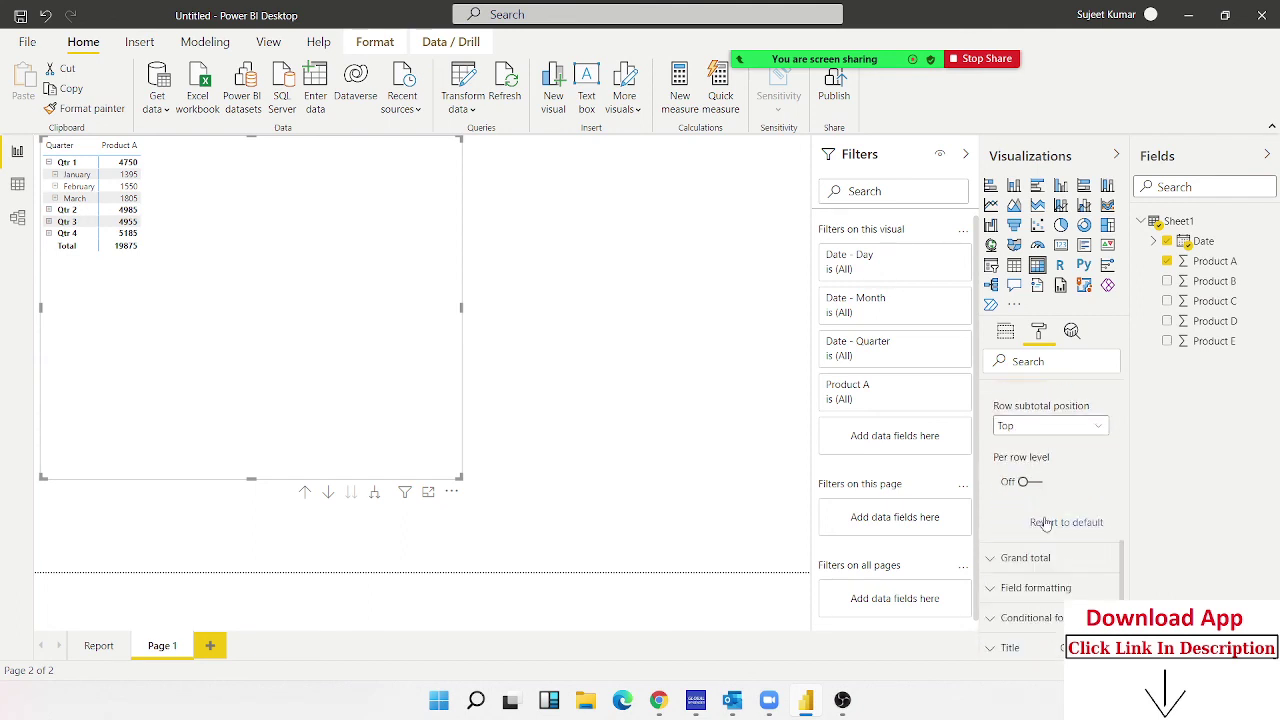
{"action": "scroll", "coordinate": [1024, 478], "scroll_direction": "down", "scroll_amount": 2}
{"action": "left_click", "coordinate": [1025, 478]}
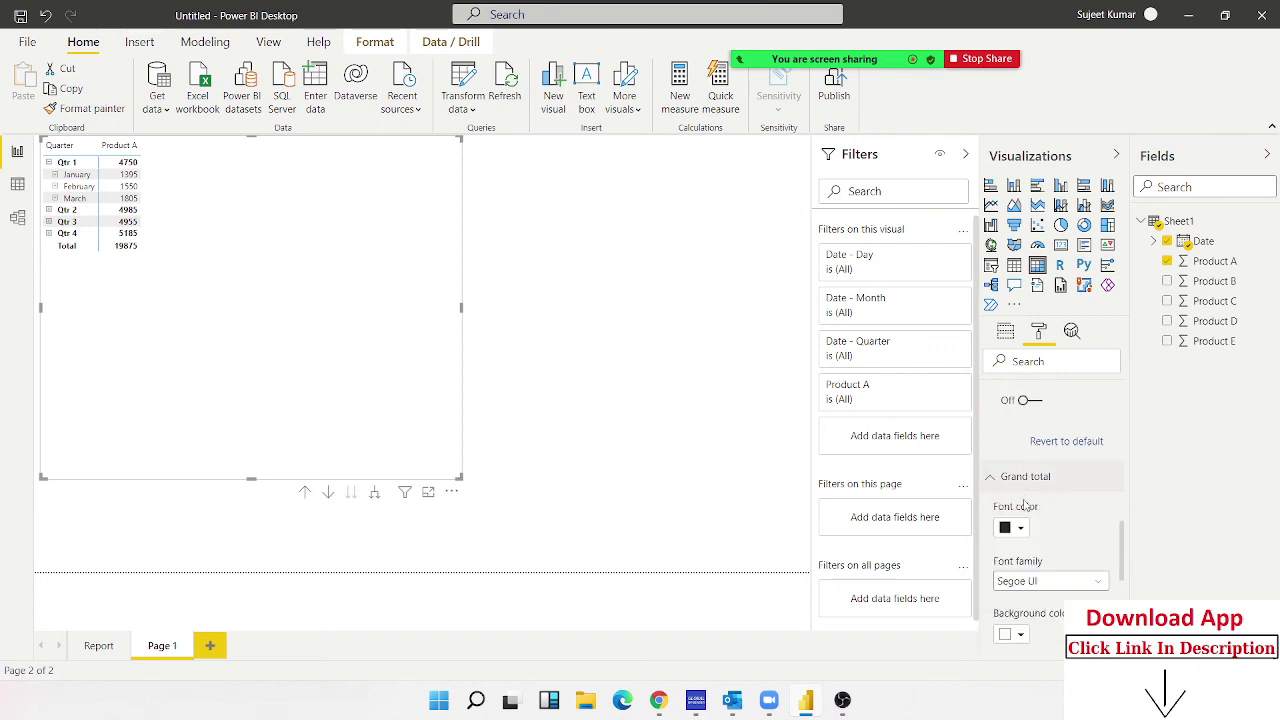
{"action": "scroll", "coordinate": [1022, 500], "scroll_direction": "down", "scroll_amount": 3}
{"action": "scroll", "coordinate": [1020, 510], "scroll_direction": "down", "scroll_amount": 2}
{"action": "scroll", "coordinate": [1017, 511], "scroll_direction": "down", "scroll_amount": 1}
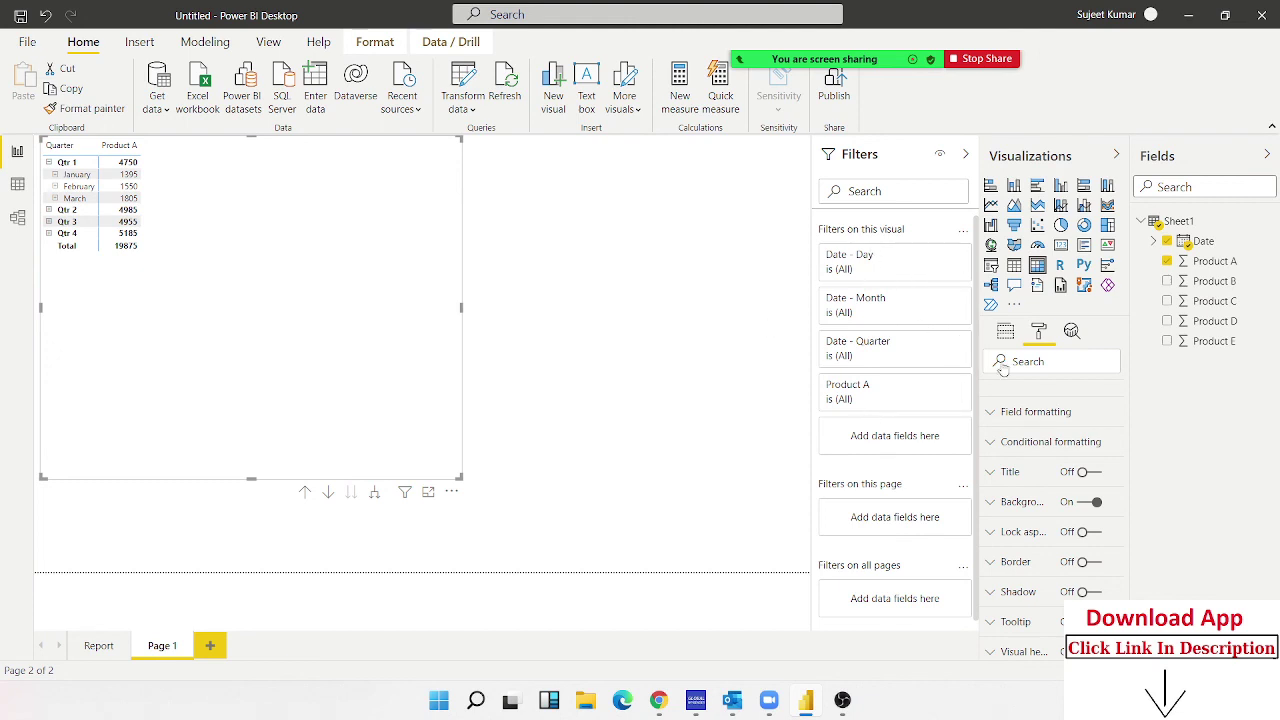
- Switch the matrix back to a flat table of Quarter, Month, Day and Product A
{"action": "left_click", "coordinate": [1007, 332]}
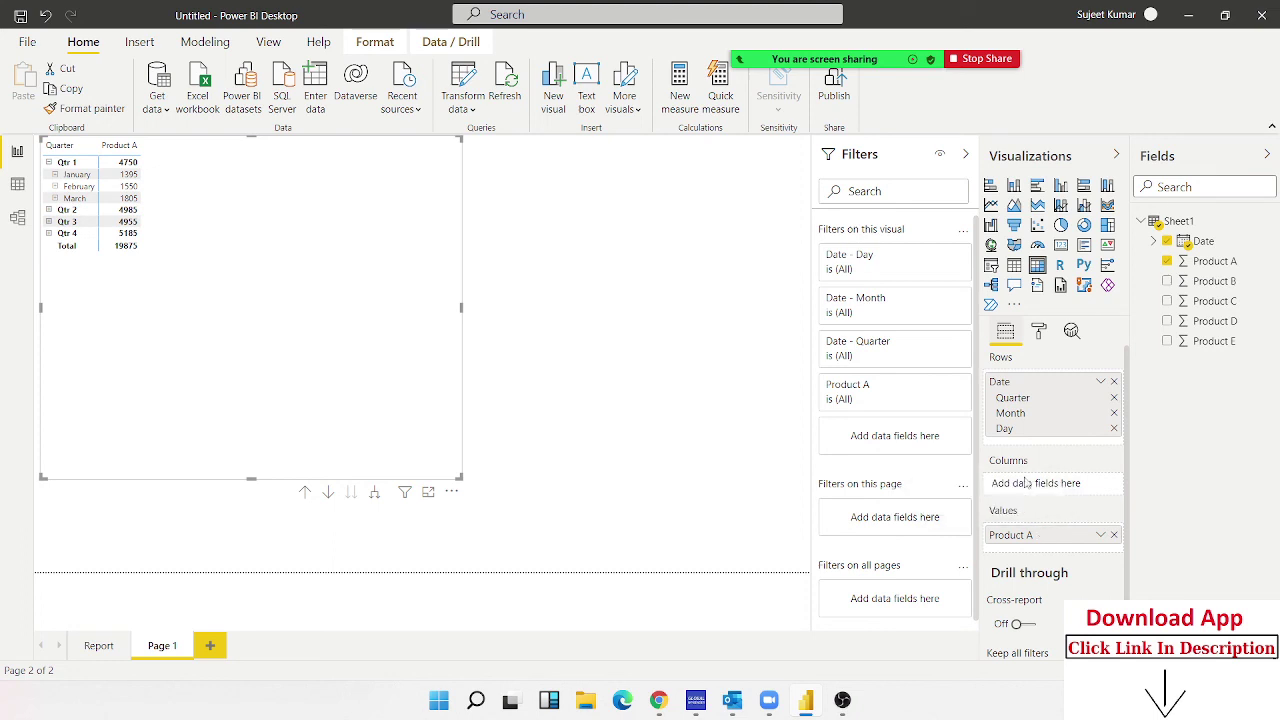
{"action": "left_click", "coordinate": [1014, 226]}
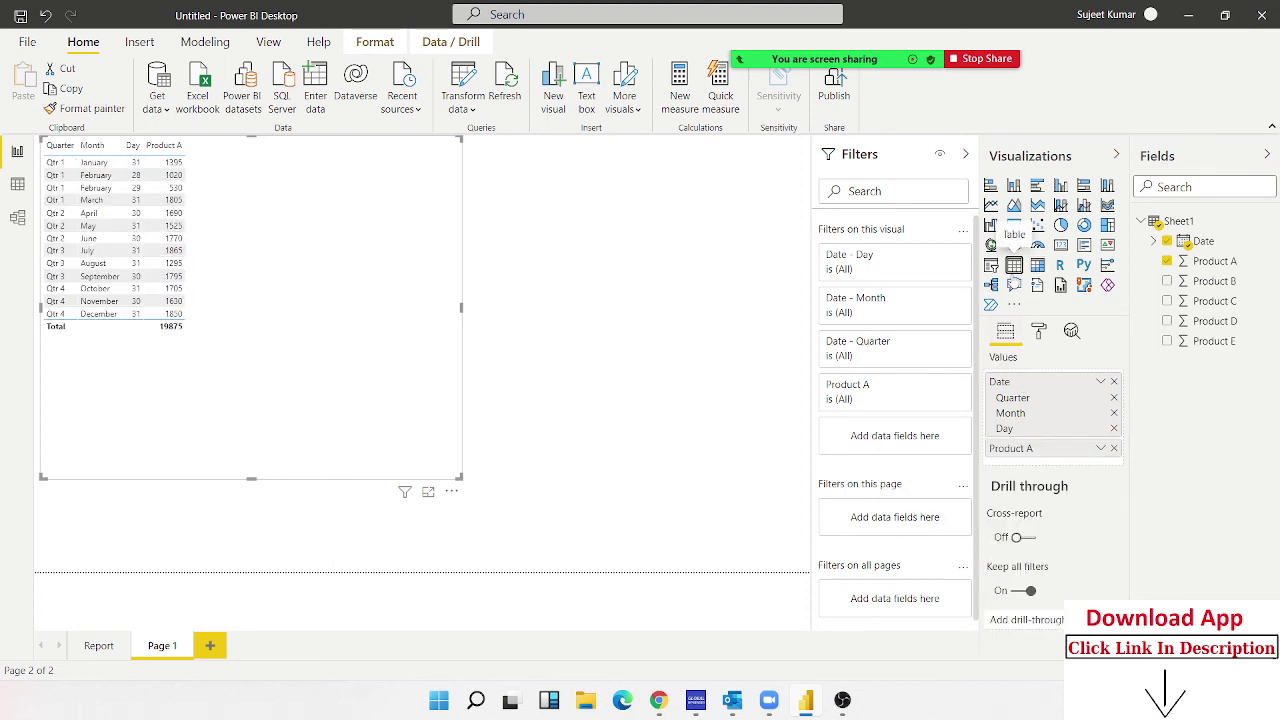